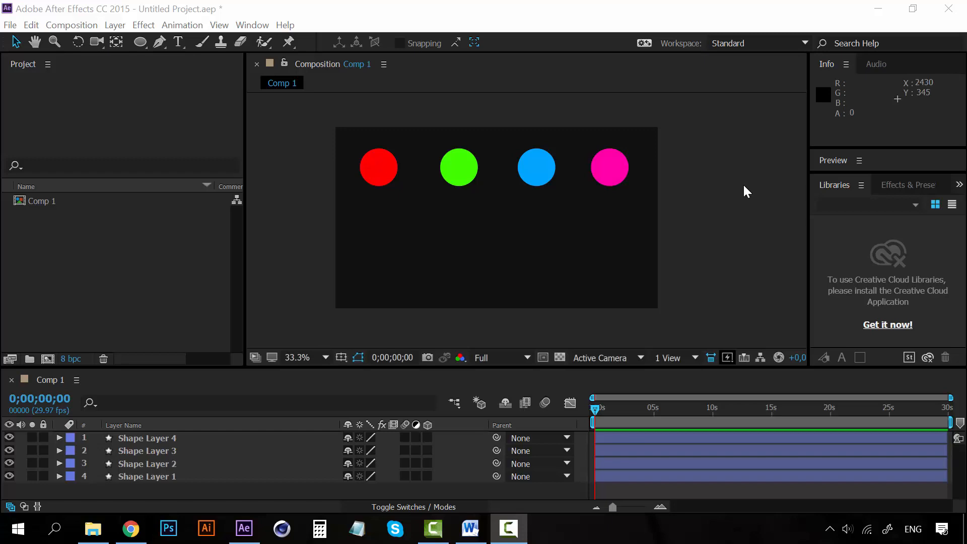
Step: Try moving the red circle straight down about 600 px in the composition, and undo each move
click(691, 243)
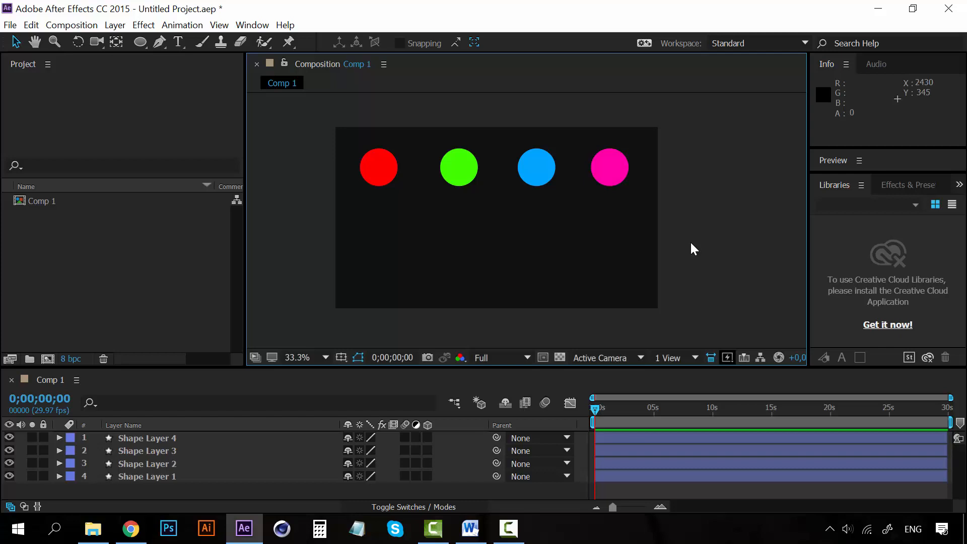
click(377, 159)
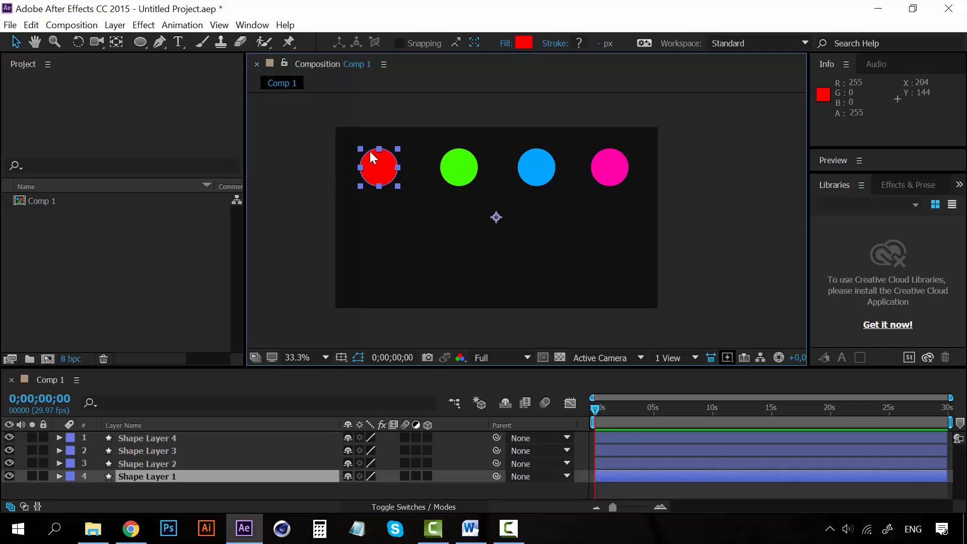
drag(371, 153, 370, 253)
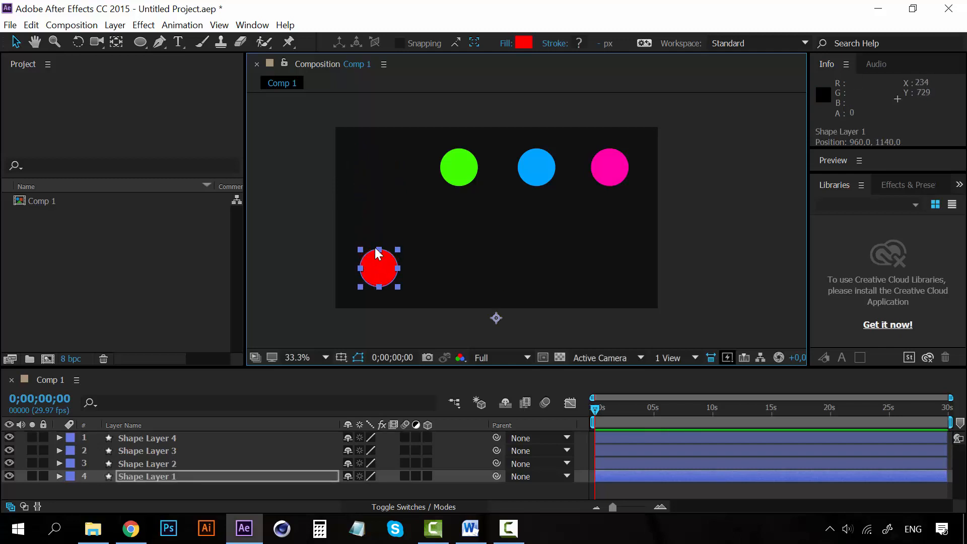
key(ctrl+z)
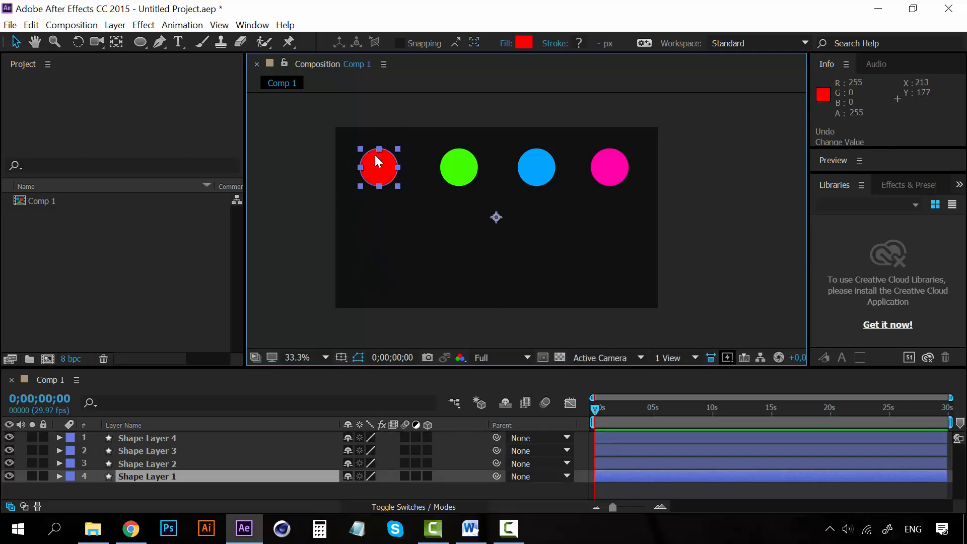
drag(373, 157, 377, 265)
key(ctrl+z)
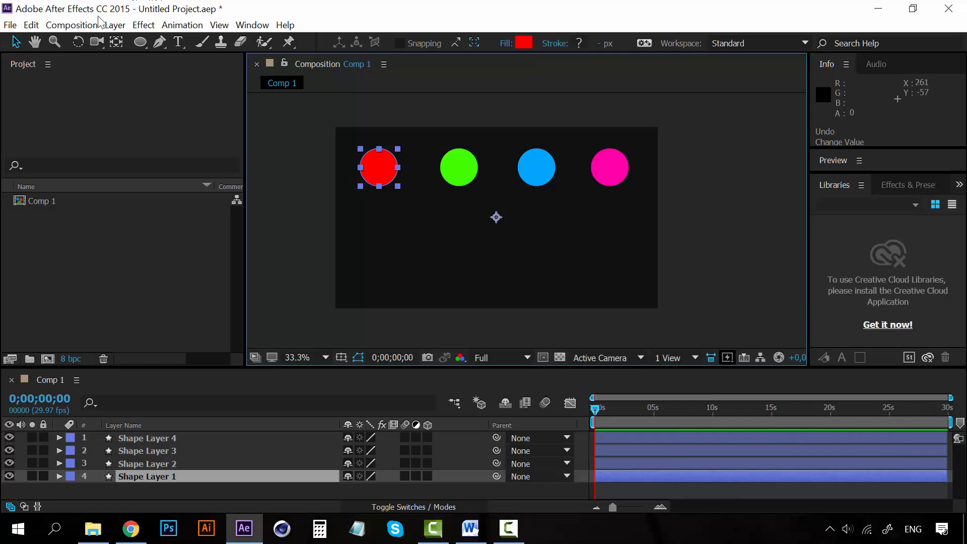
Step: Set the composition's duration to 5 seconds
click(83, 25)
click(145, 62)
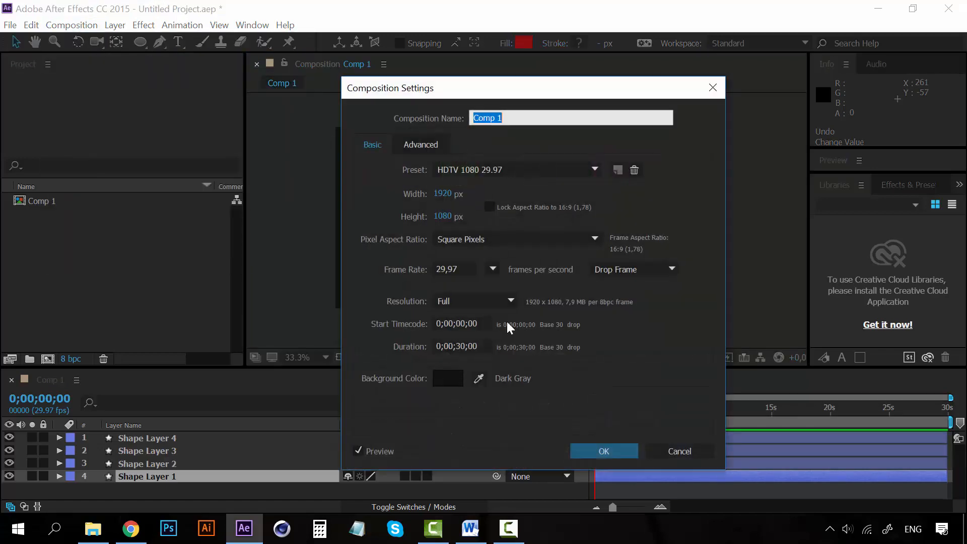
drag(457, 347, 463, 347)
text(5)
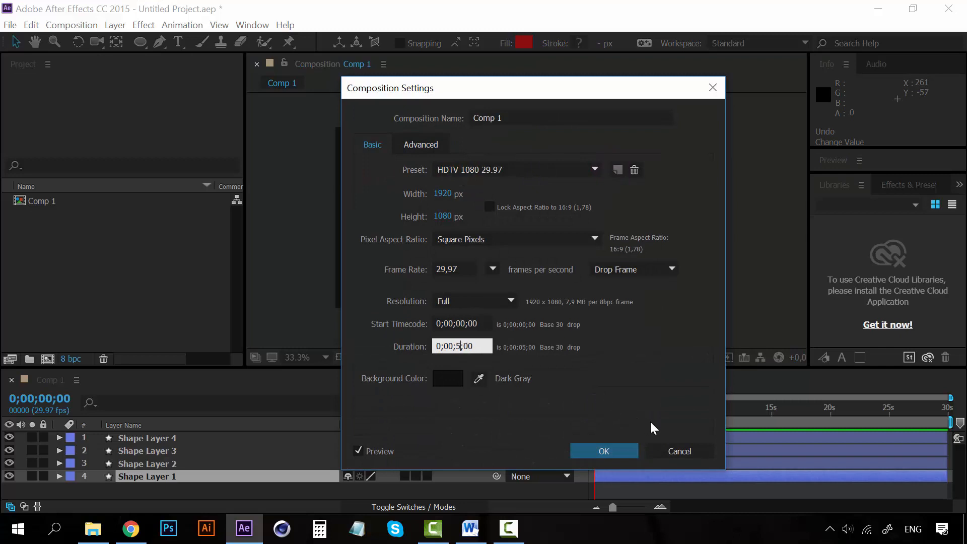
click(620, 452)
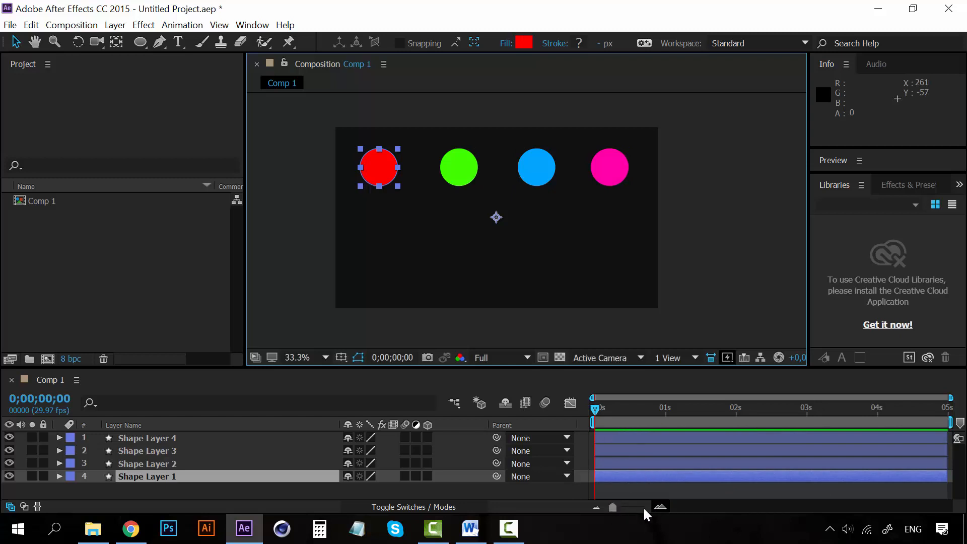
drag(614, 508, 650, 507)
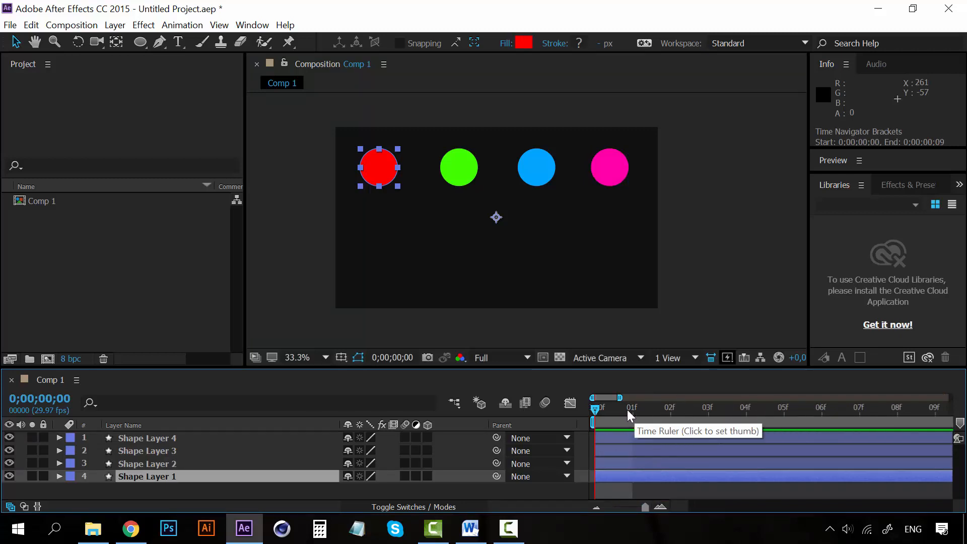
drag(633, 410, 554, 412)
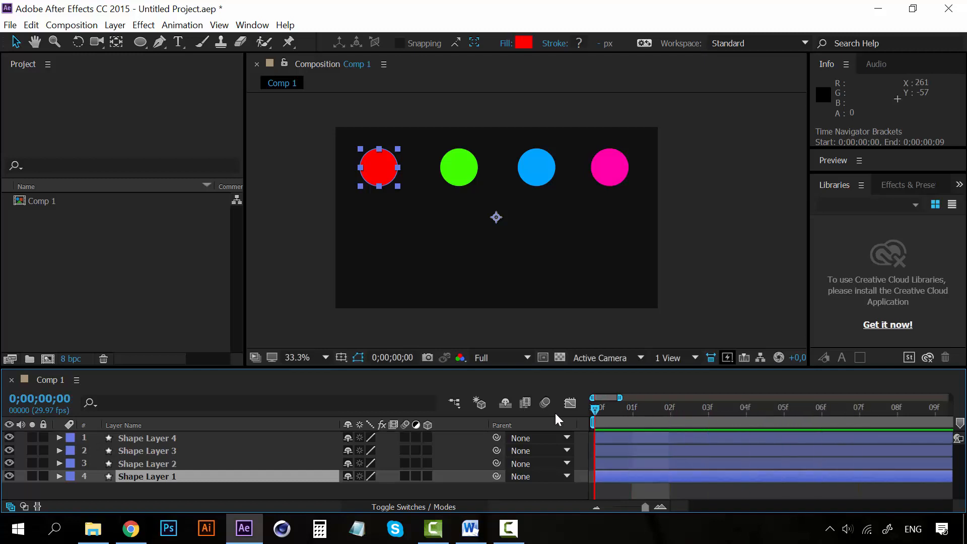
click(595, 506)
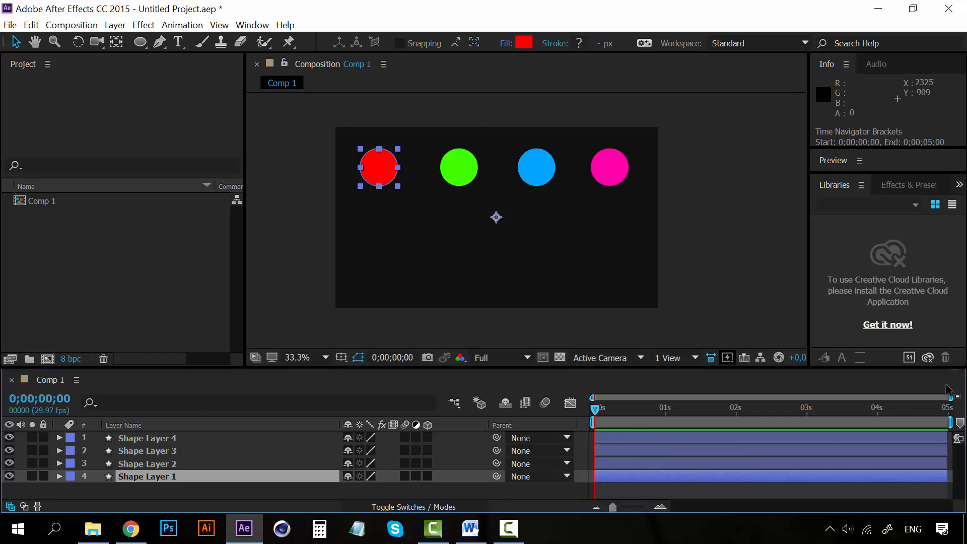
mouse_move(947, 397)
mouse_down()
mouse_move(617, 396)
mouse_move(963, 396)
mouse_up()
mouse_move(593, 397)
mouse_down()
mouse_move(929, 396)
mouse_move(592, 398)
mouse_up()
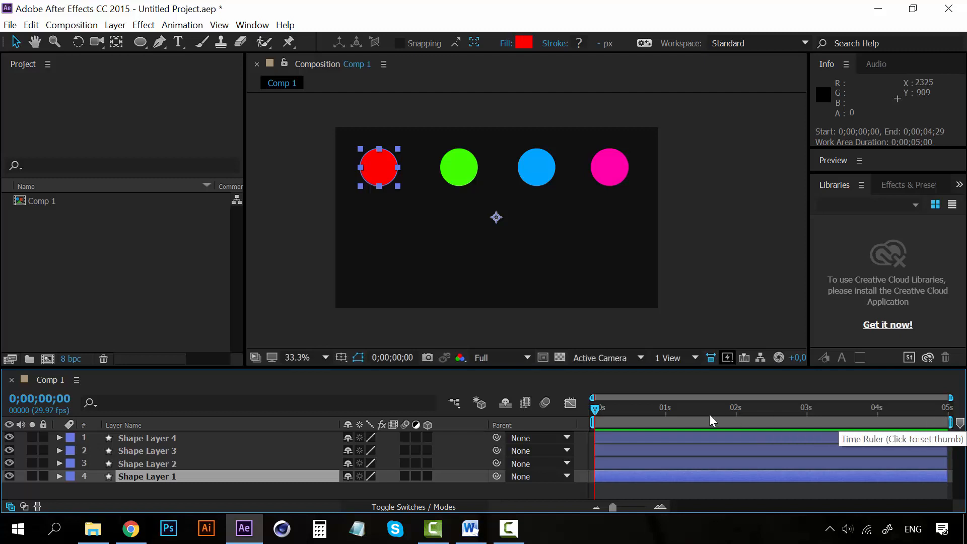
drag(622, 411, 579, 402)
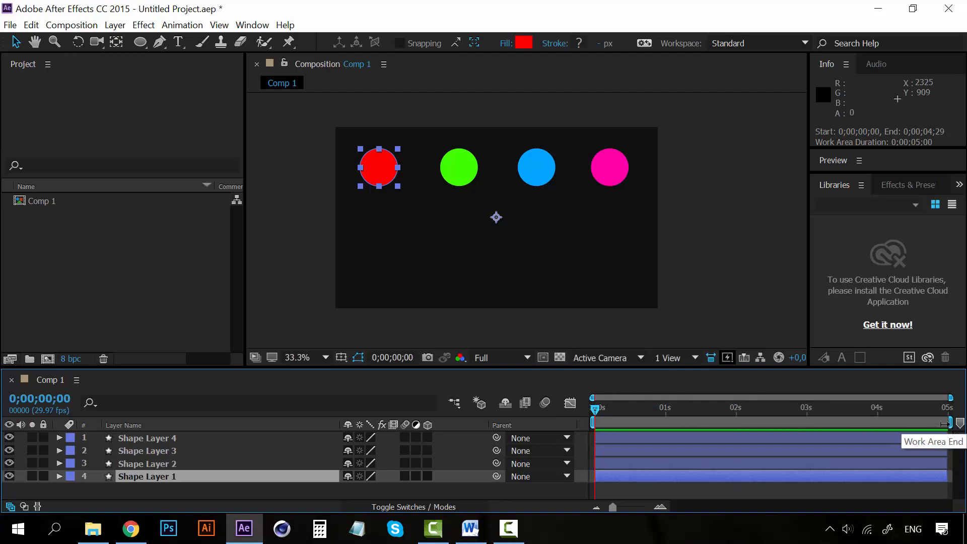
Step: Shorten the work area to end at 2 seconds and preview its playback
drag(944, 422, 735, 423)
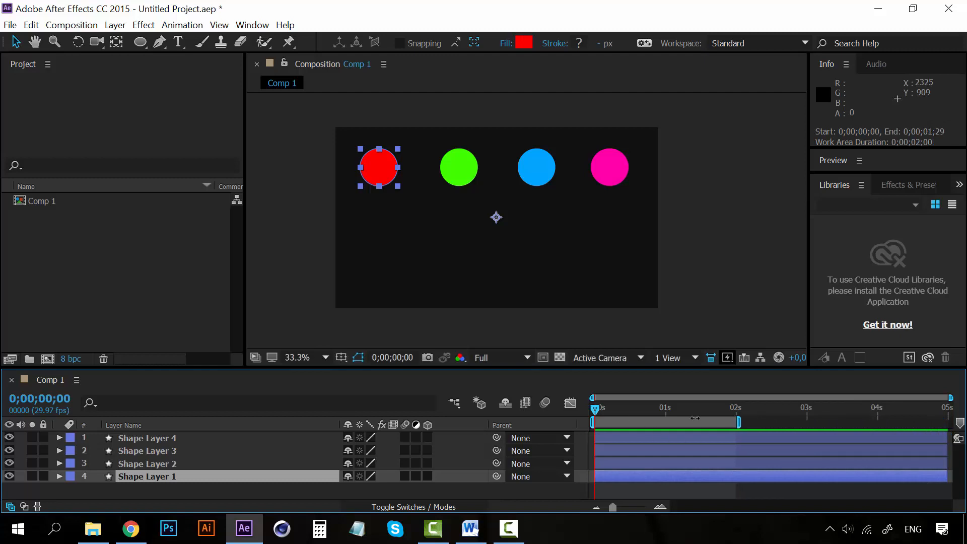
key(space)
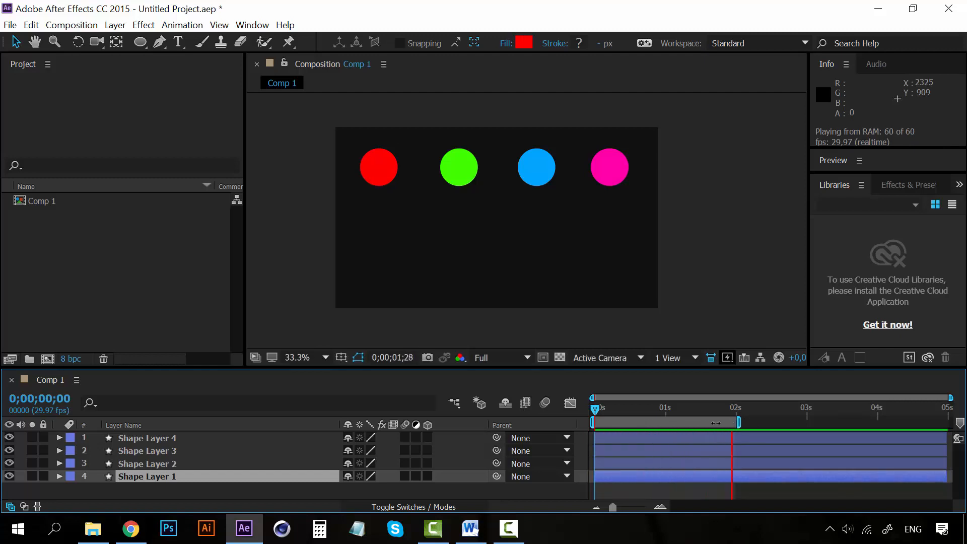
key(space)
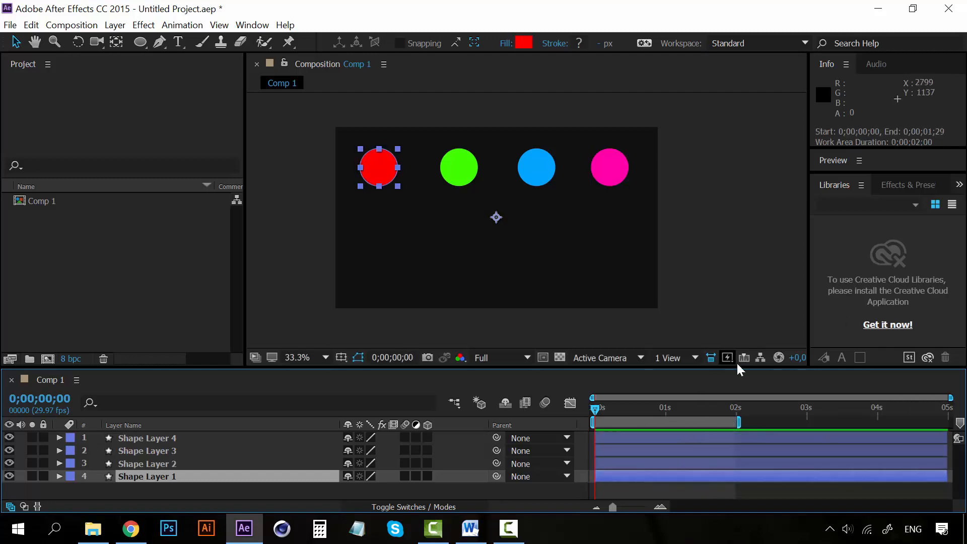
Step: Try trimming the composition to the work area, and undo the trim
right_click(681, 421)
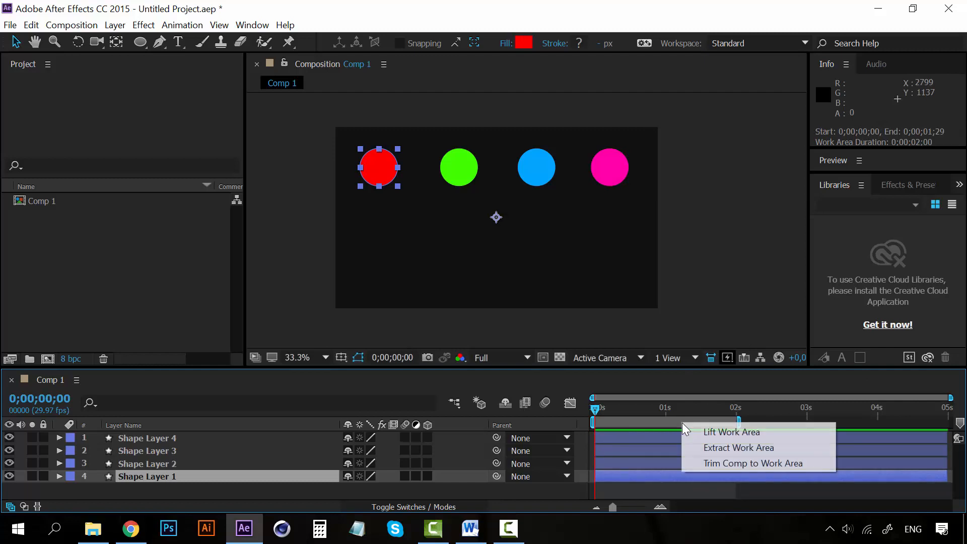
click(735, 464)
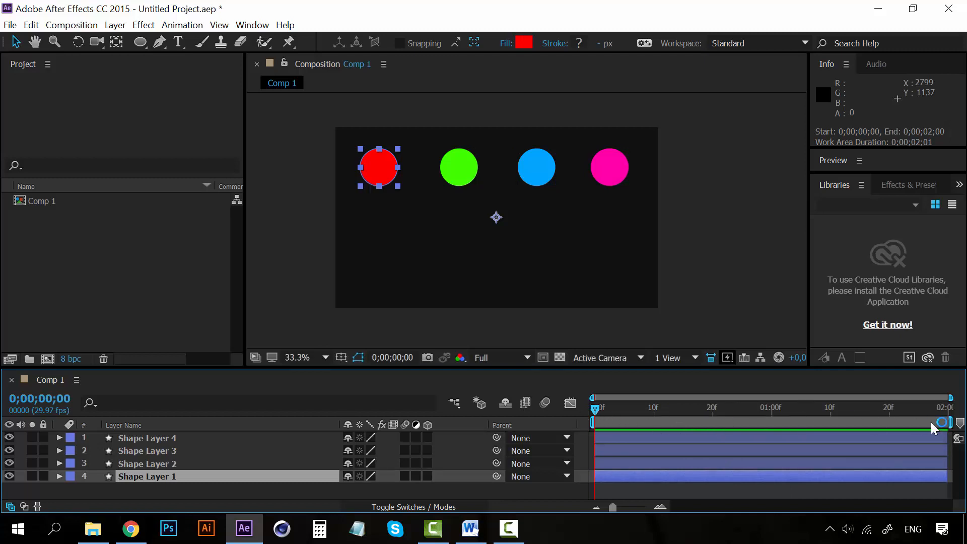
key(ctrl+z)
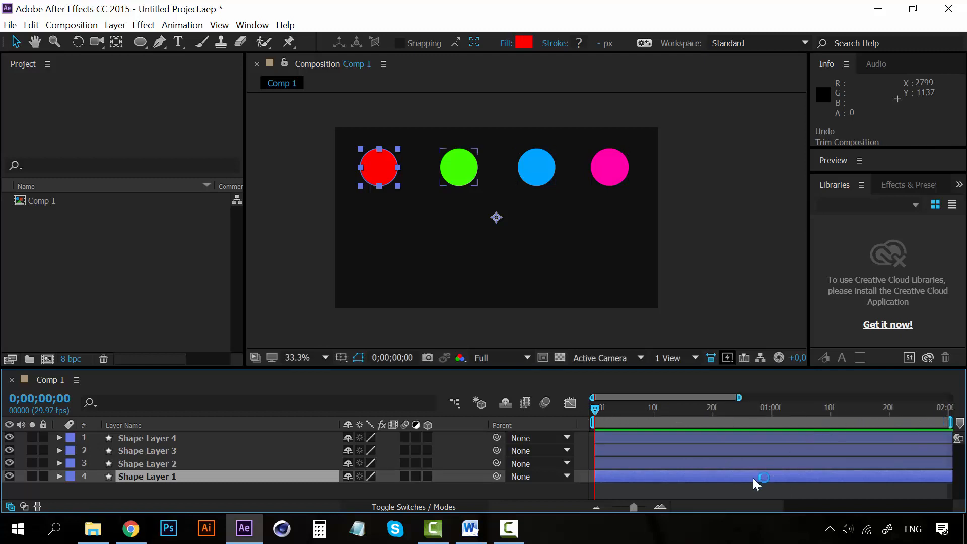
click(598, 508)
click(597, 509)
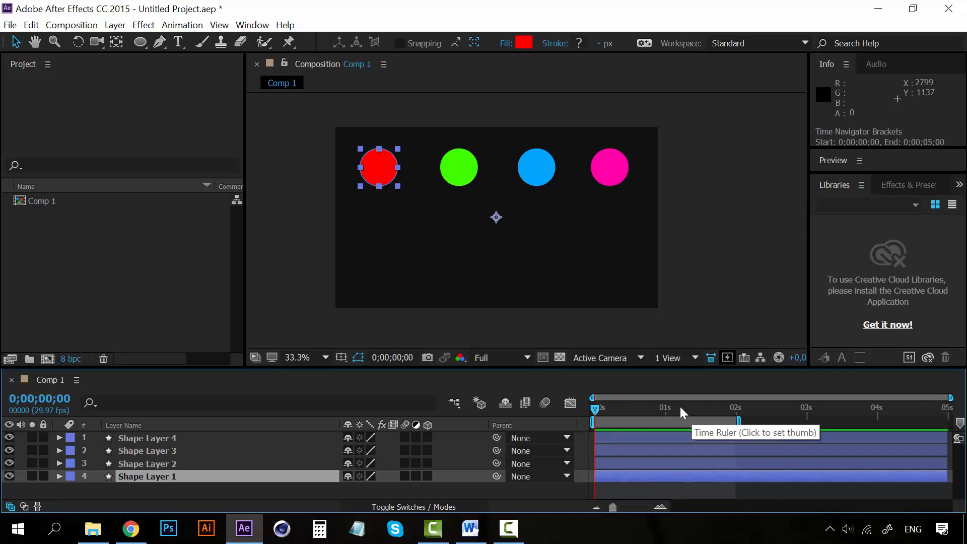
Step: Set the work area to run from 1 second to 3 seconds, using the current time for its start and end
click(647, 407)
drag(647, 405, 592, 401)
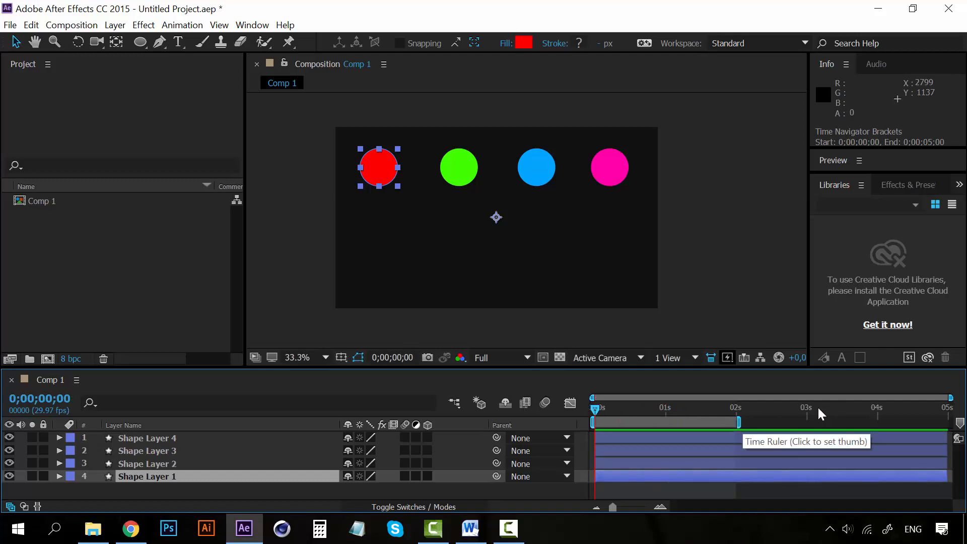
drag(809, 407, 807, 407)
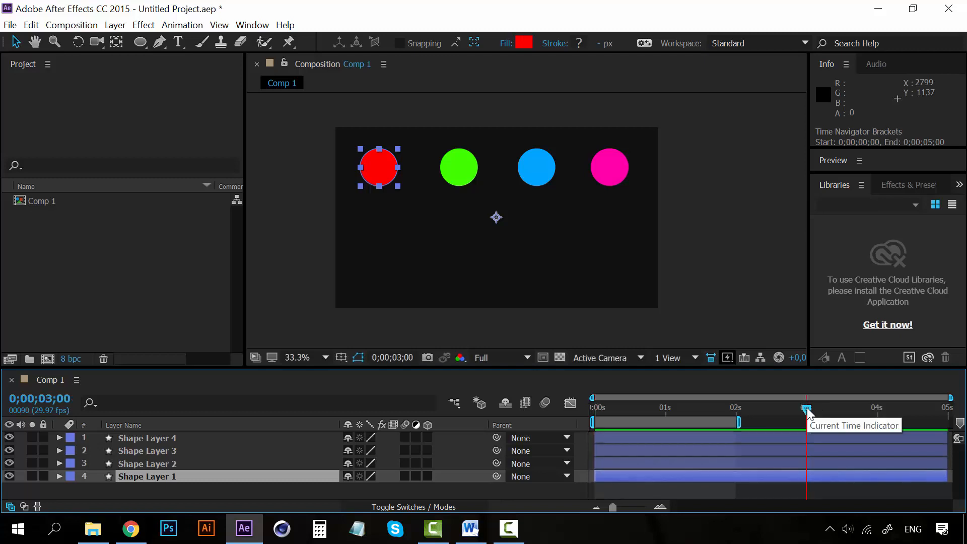
key(n)
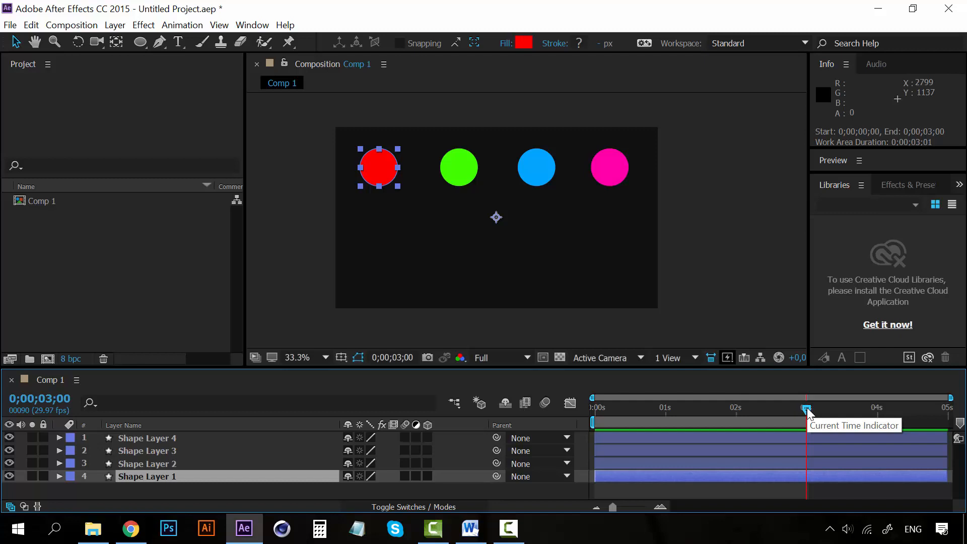
drag(807, 407, 666, 399)
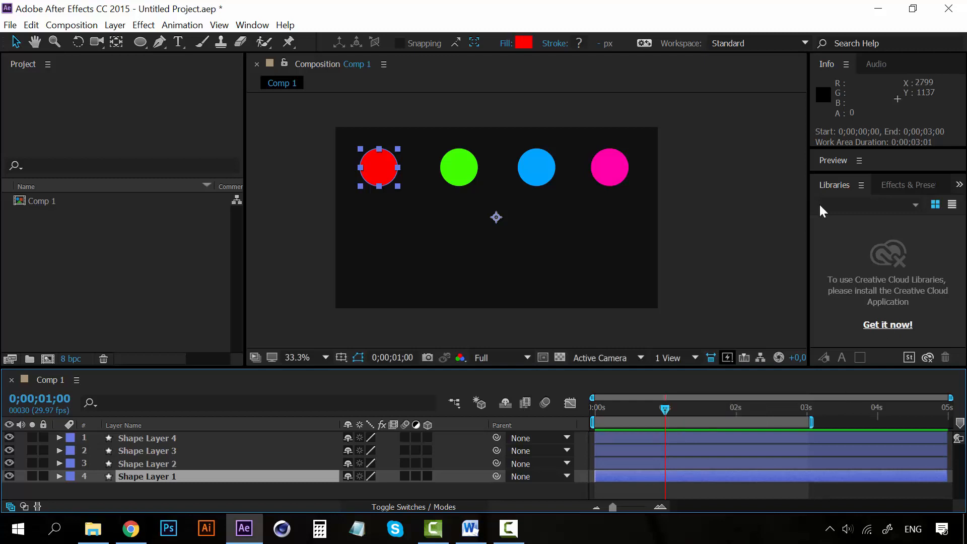
key(b)
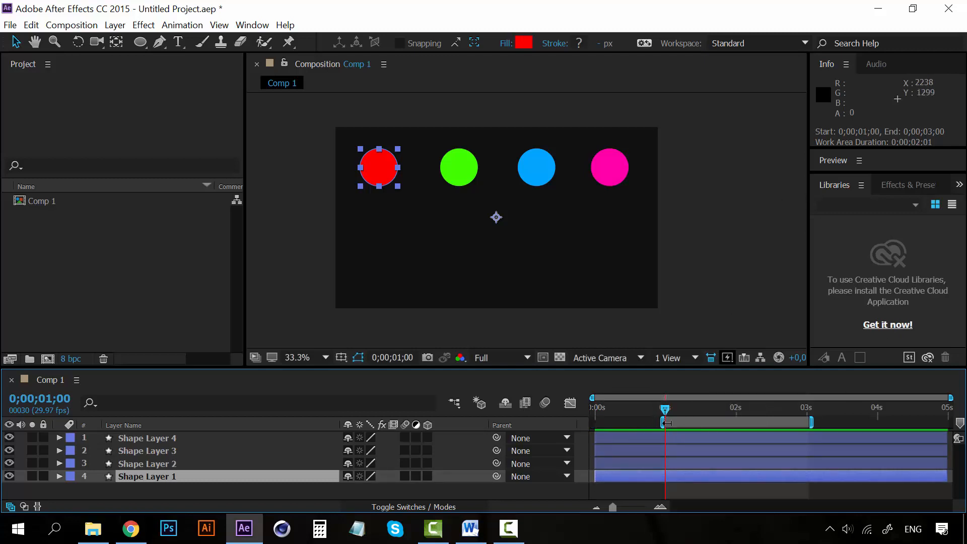
Step: Extend the work area back over the full 5-second composition and return the current time to 0 seconds
drag(666, 419, 593, 422)
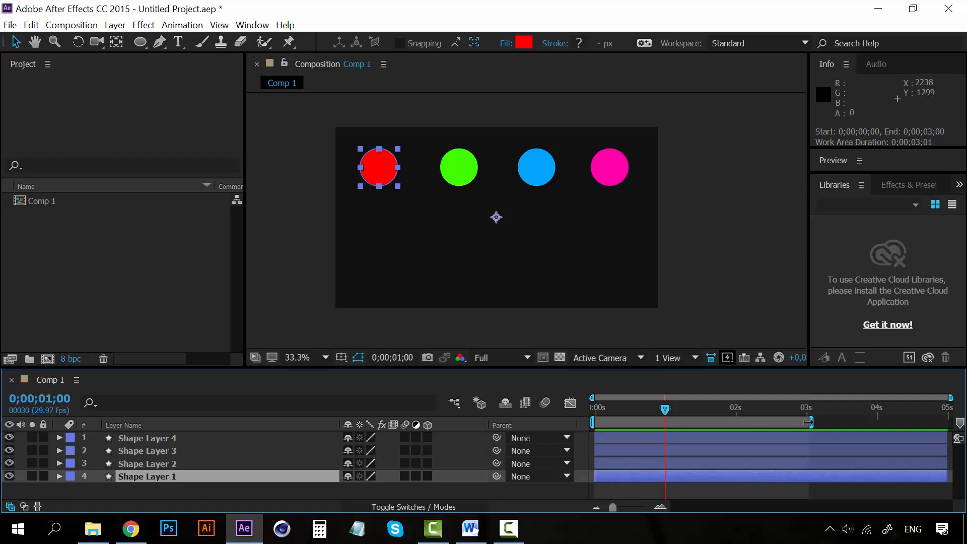
drag(827, 420, 891, 416)
drag(925, 415, 956, 415)
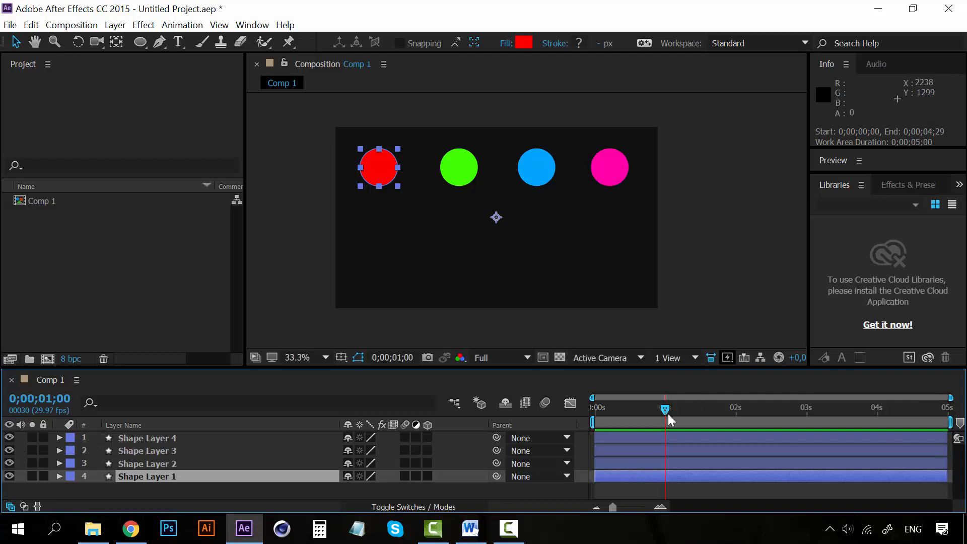
drag(661, 409, 566, 404)
Step: Select the red, green, blue and pink circles in turn to check which shape layer each one belongs to
click(316, 222)
click(381, 170)
click(455, 165)
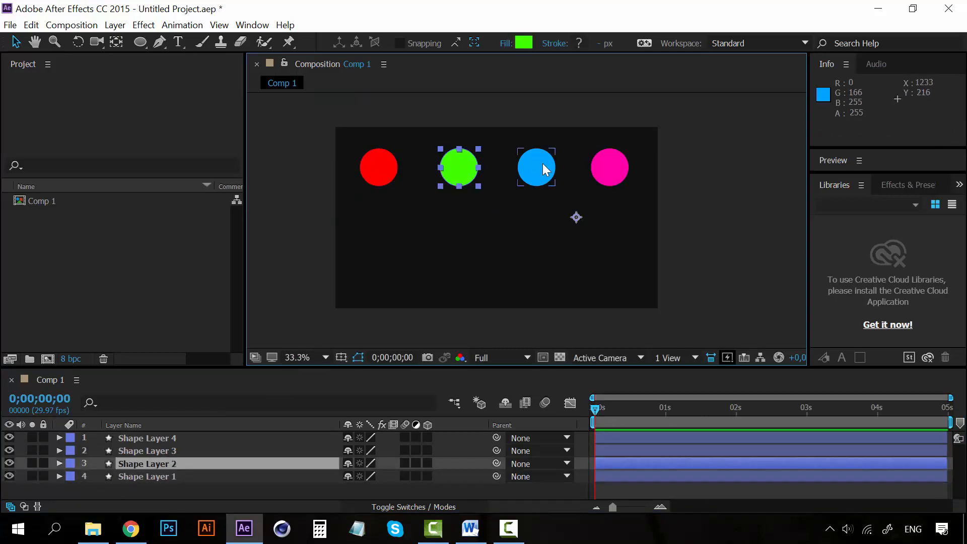
click(539, 165)
click(610, 166)
click(379, 166)
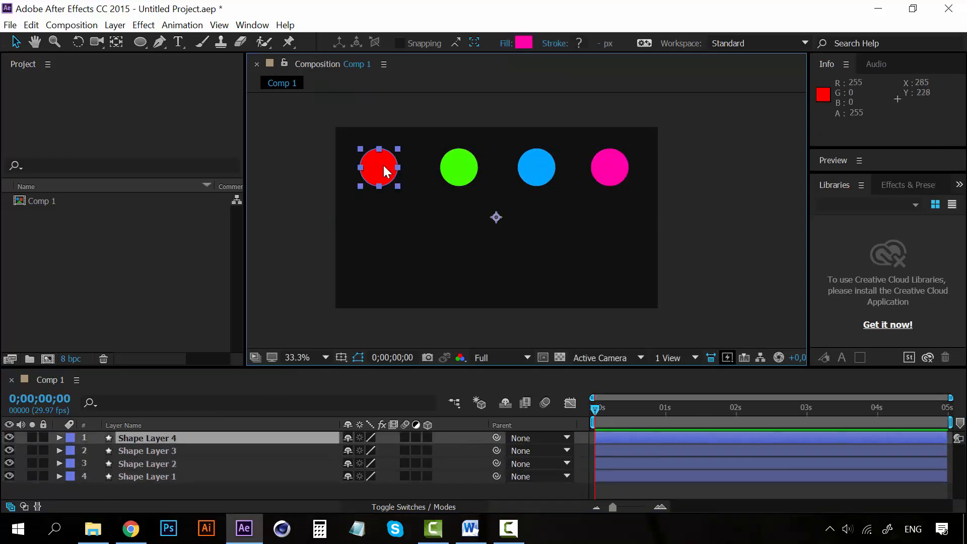
click(468, 165)
click(536, 166)
click(606, 162)
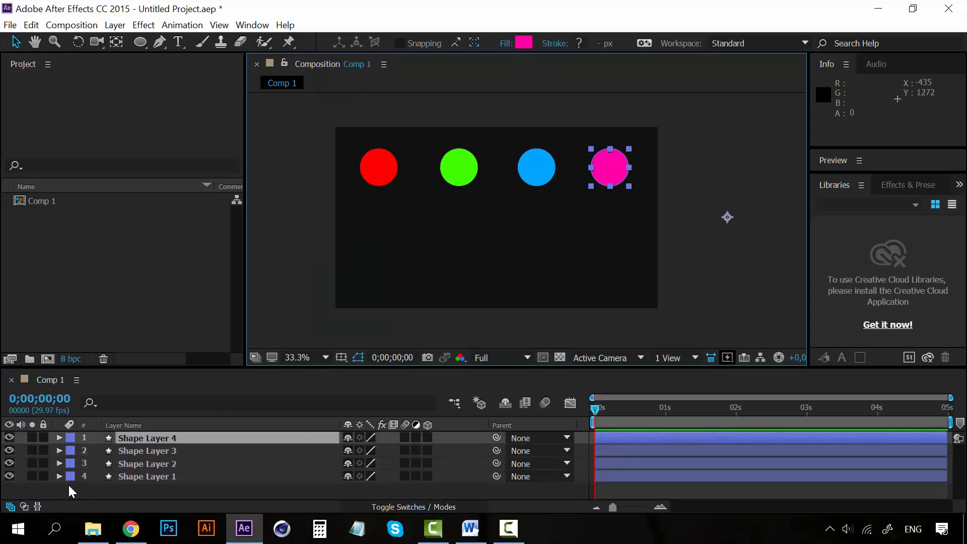
Step: Look through the Contents and Transform groups of Shape Layer 1 and reveal only its Position property
click(146, 477)
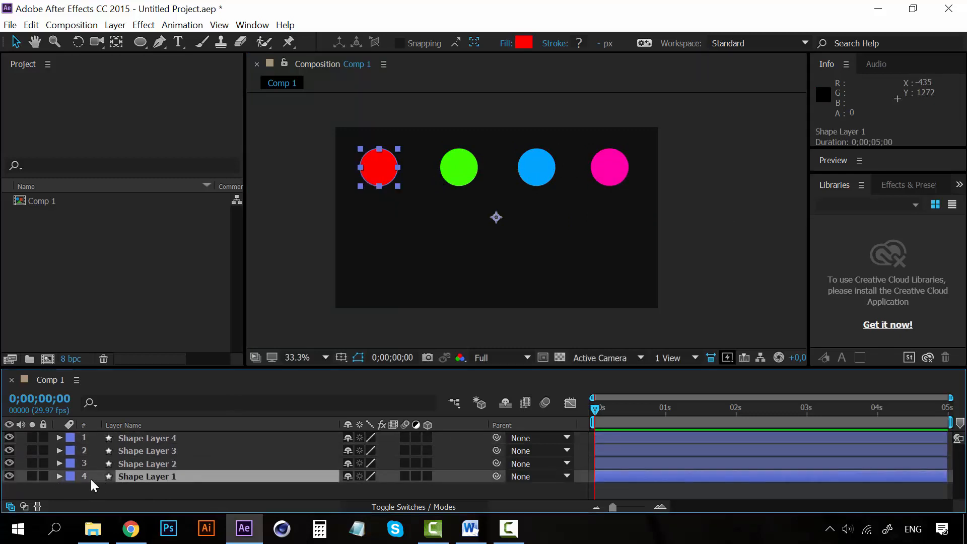
click(58, 476)
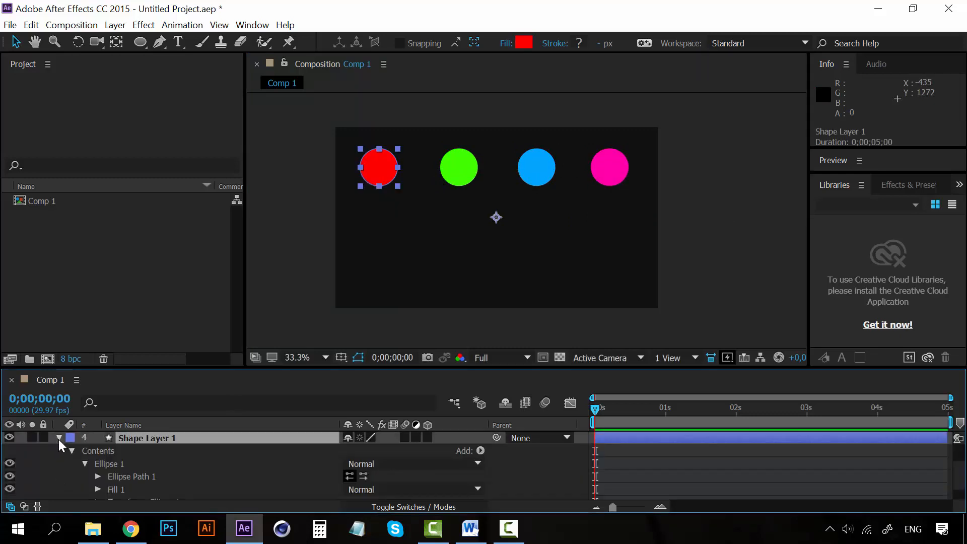
click(72, 450)
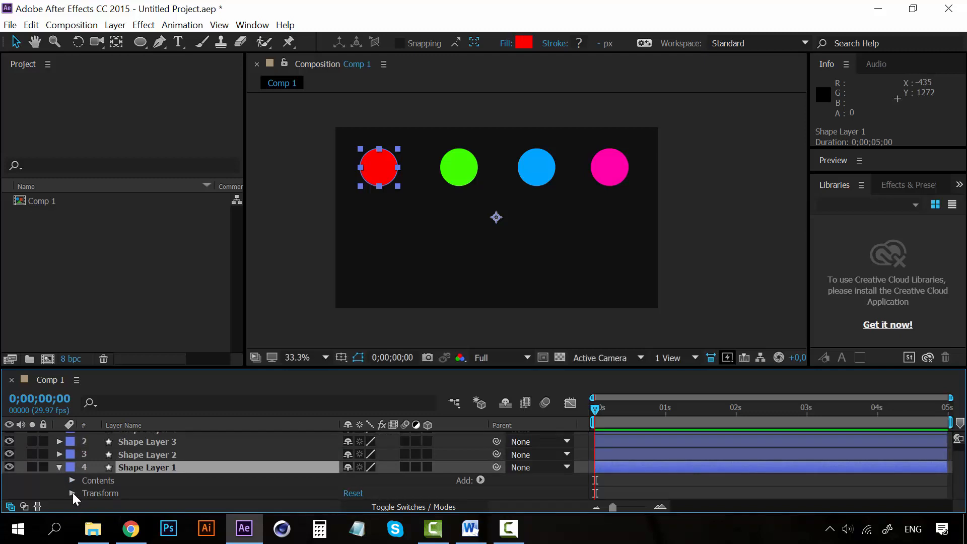
click(72, 493)
click(70, 438)
click(60, 467)
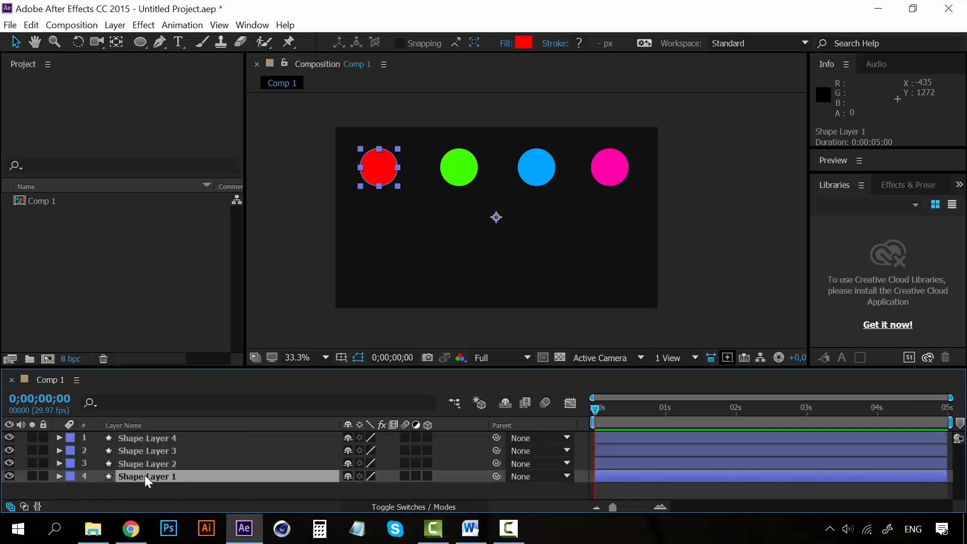
key(p)
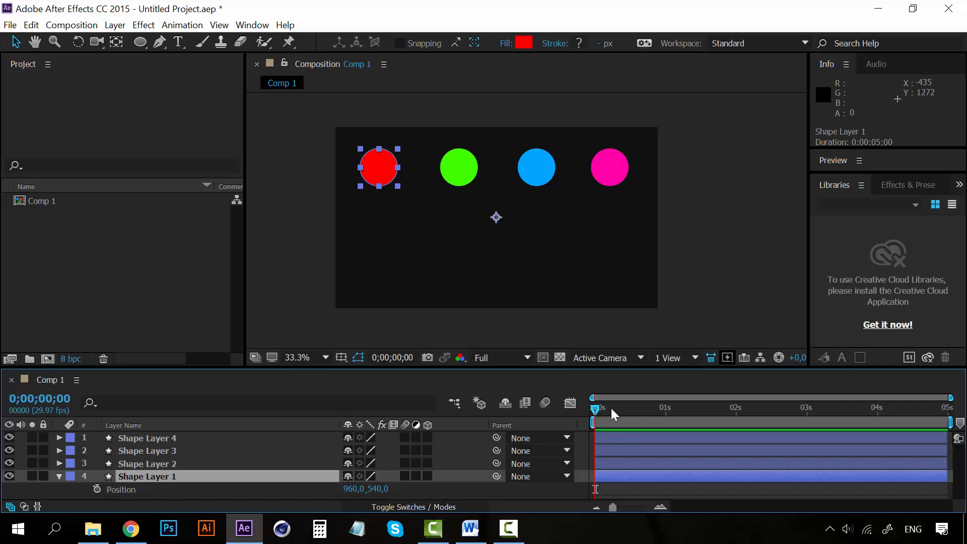
Step: Try moving the red circle straight down in the composition without any keyframes, and undo the move
click(660, 507)
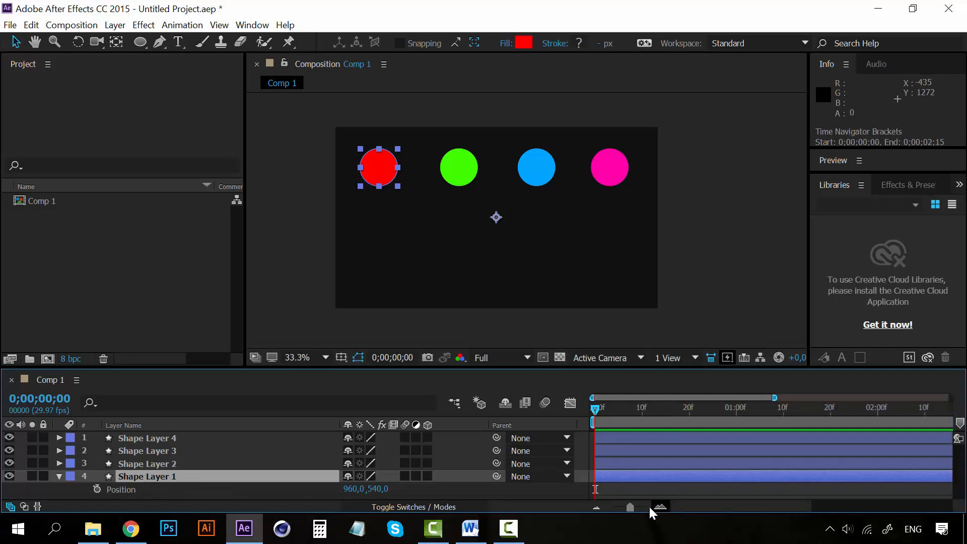
click(597, 506)
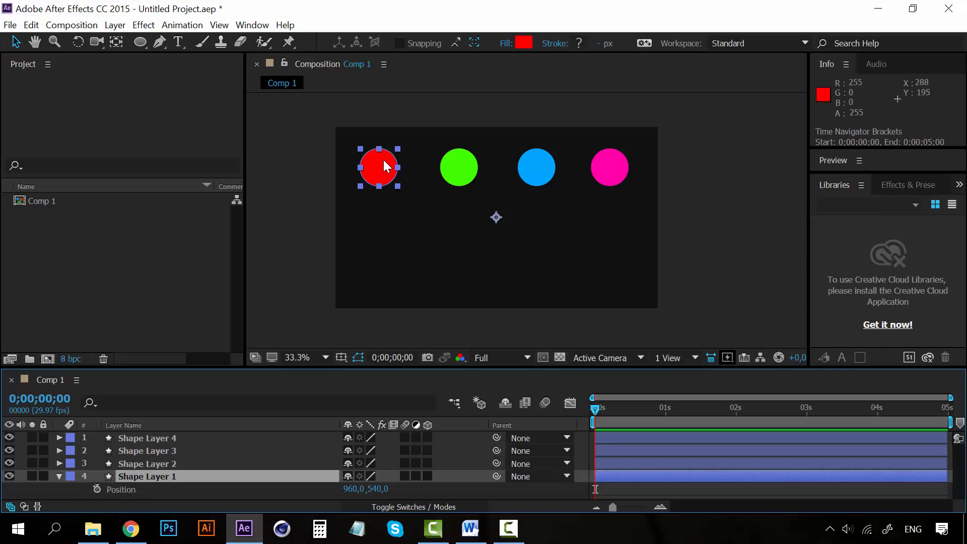
drag(387, 161, 388, 261)
key(ctrl+z)
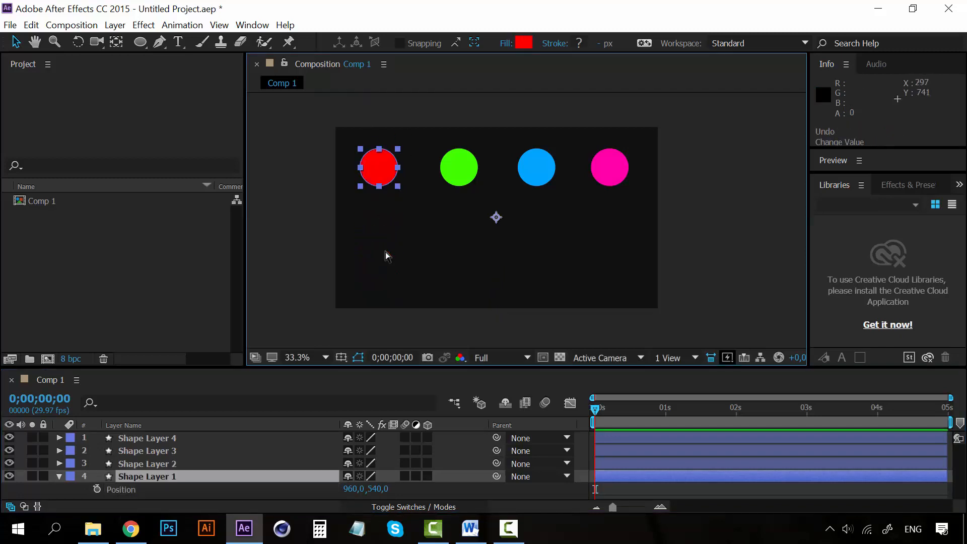
click(398, 109)
click(382, 165)
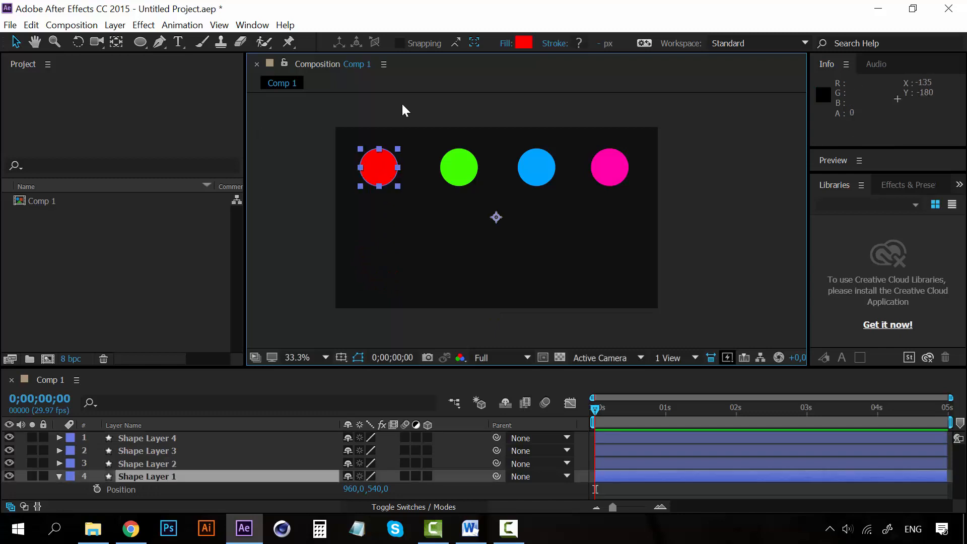
Step: Start keyframing Shape Layer 1's Position at 0 seconds, check that keyframe's values, and set the current time to 1 second
click(97, 489)
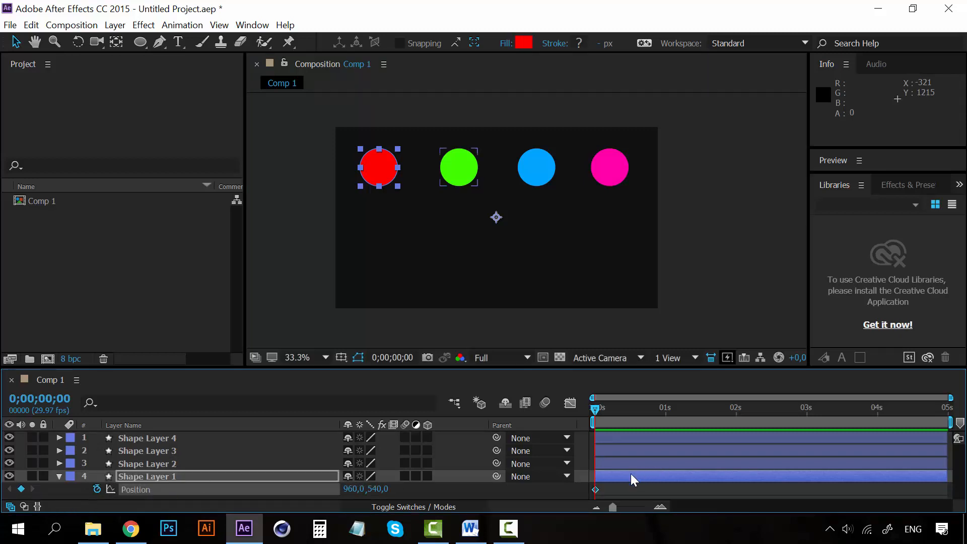
mouse_move(596, 490)
double_click(595, 490)
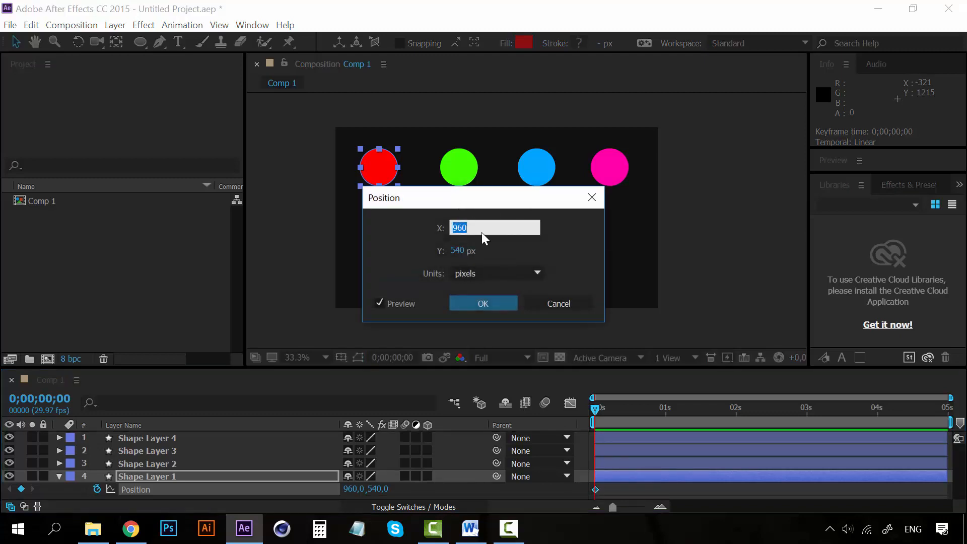
drag(493, 202, 759, 223)
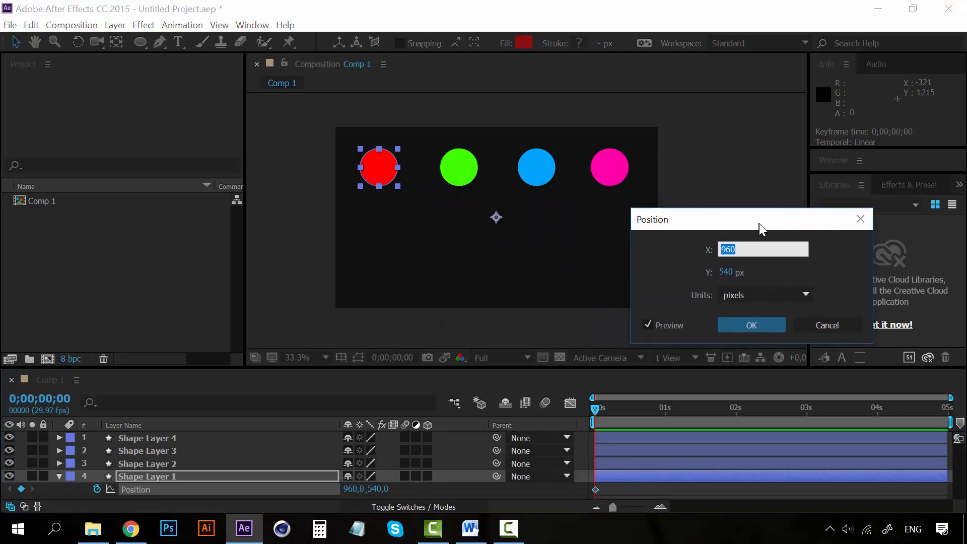
click(720, 258)
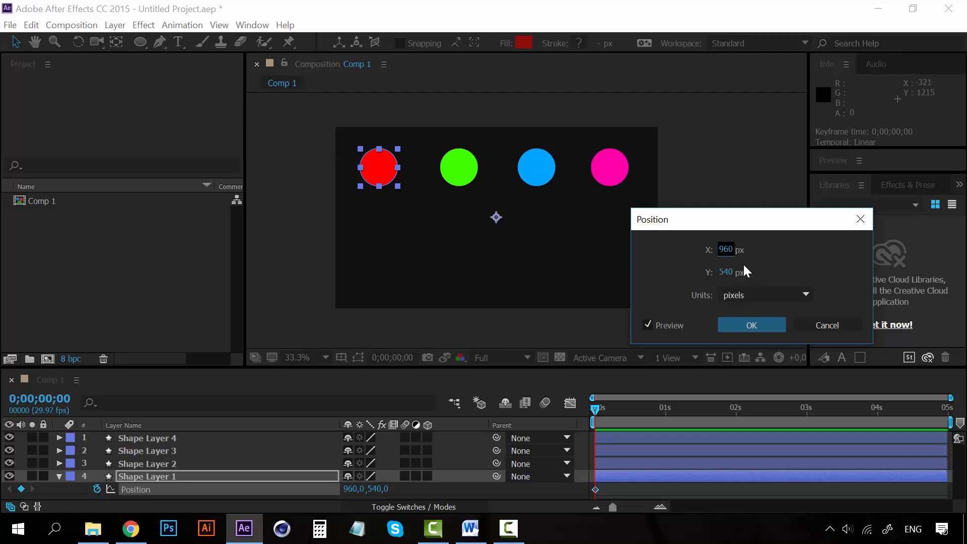
click(767, 318)
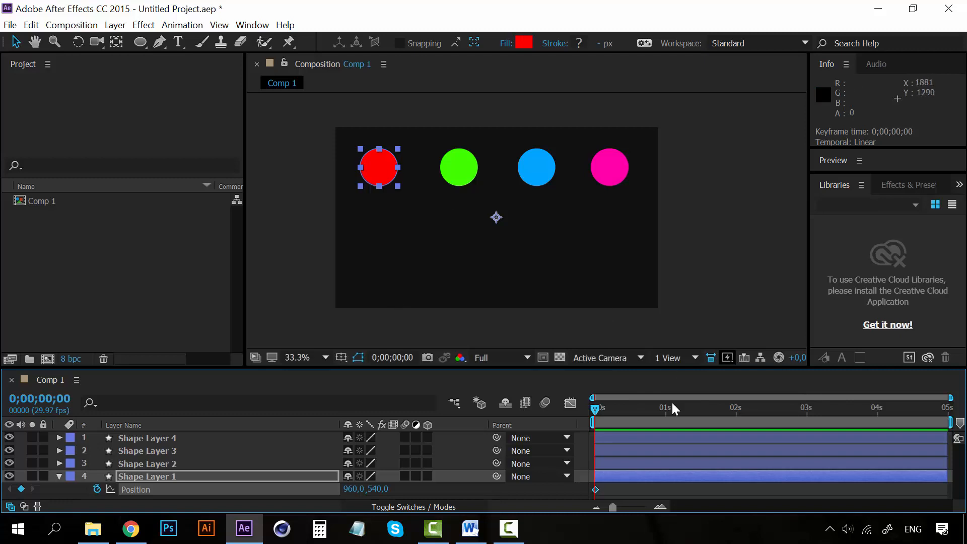
drag(596, 410, 664, 407)
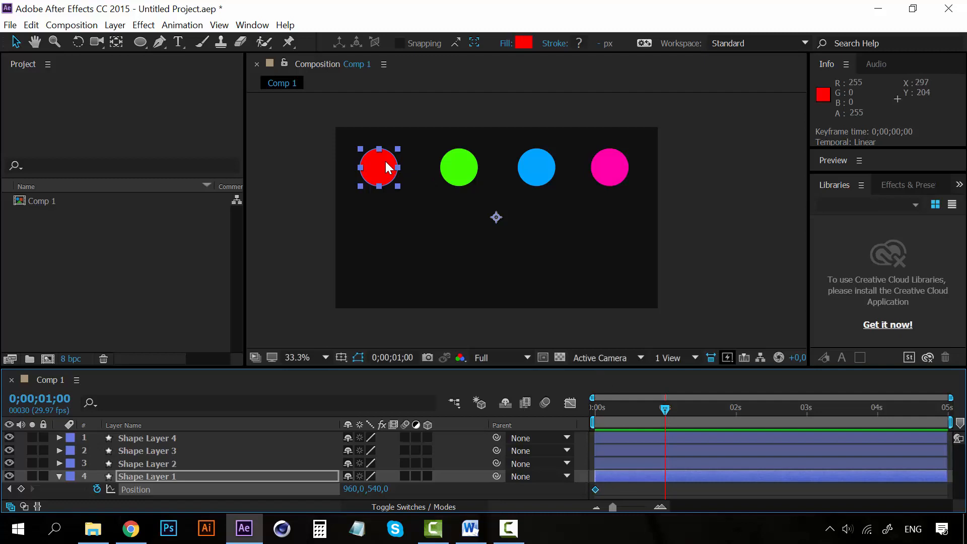
Step: Try adding a Position keyframe at 1 second by hand and altering its coordinates, and undo these changes
click(20, 488)
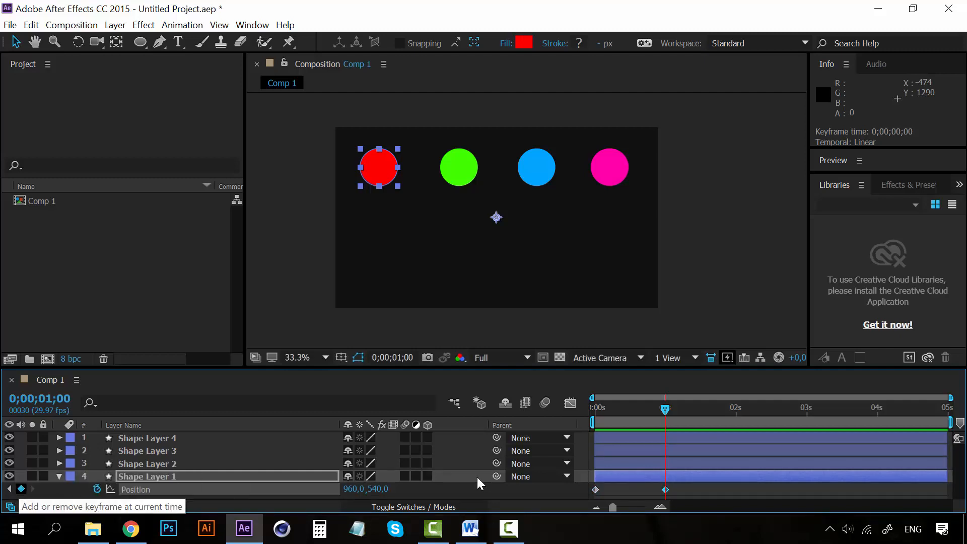
mouse_move(665, 490)
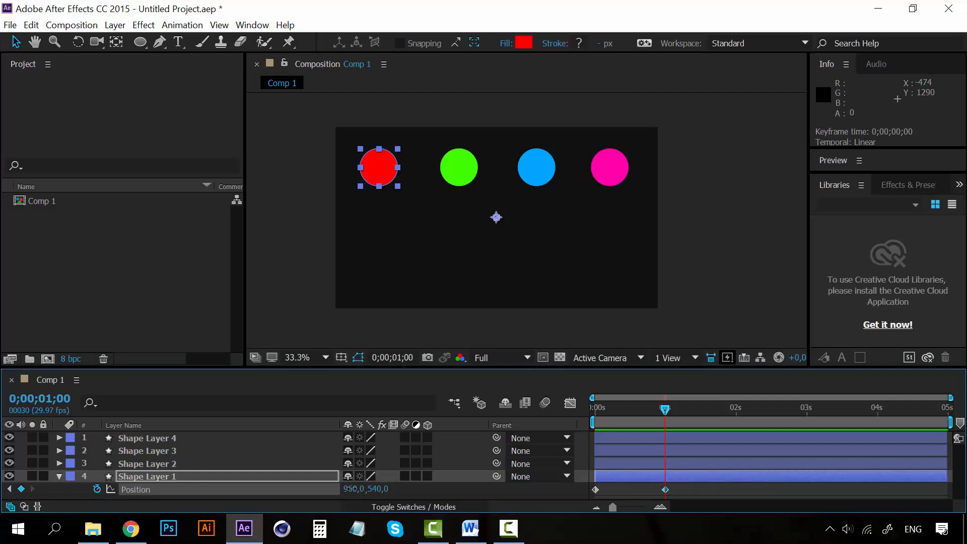
drag(353, 489, 678, 489)
key(ctrl+z)
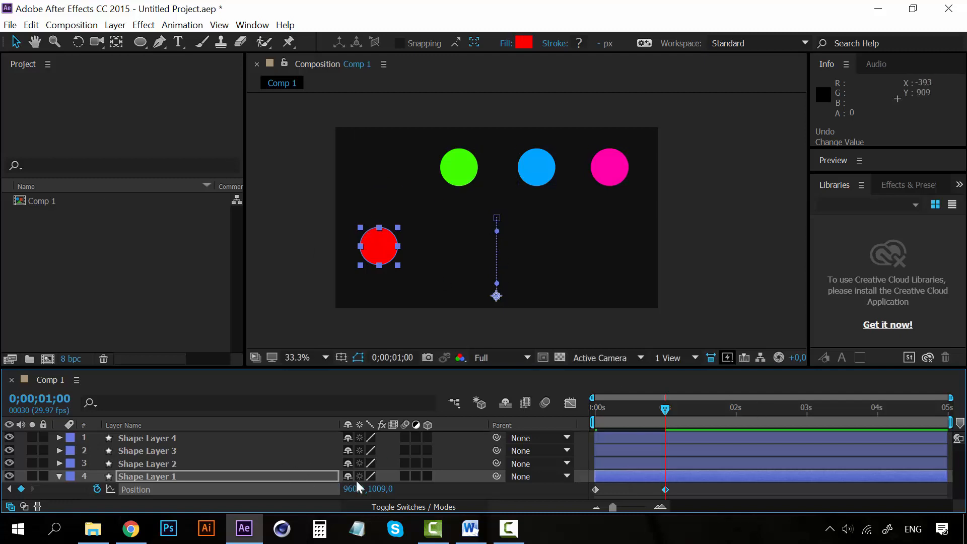
key(ctrl+z)
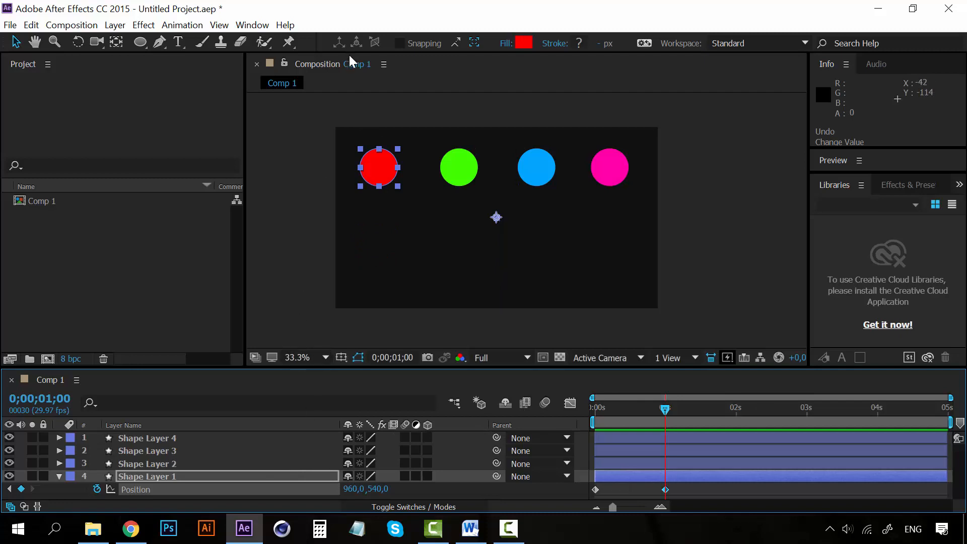
key(ctrl+z)
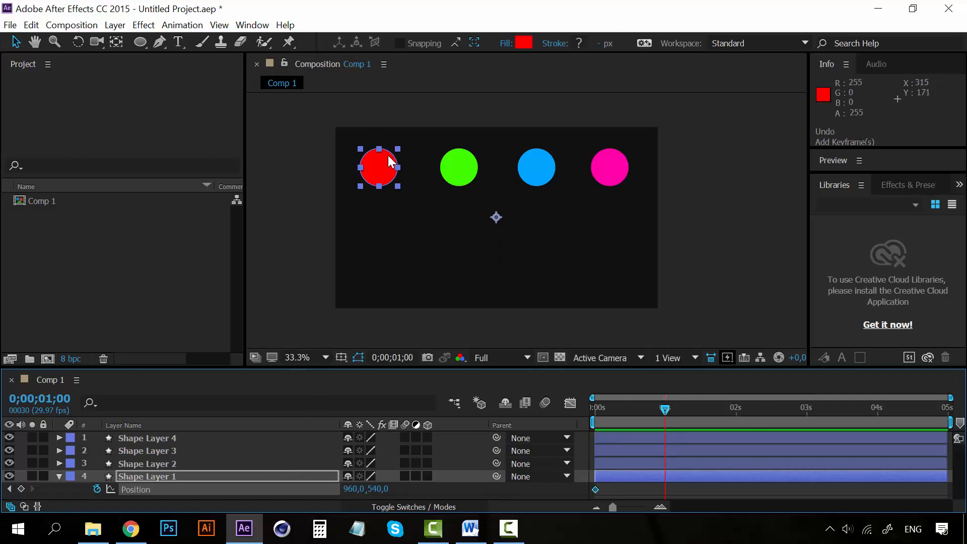
Step: Move the red circle straight down at 1 second to a Position of about 960, 1155 and check the new keyframe's values
drag(389, 161, 381, 268)
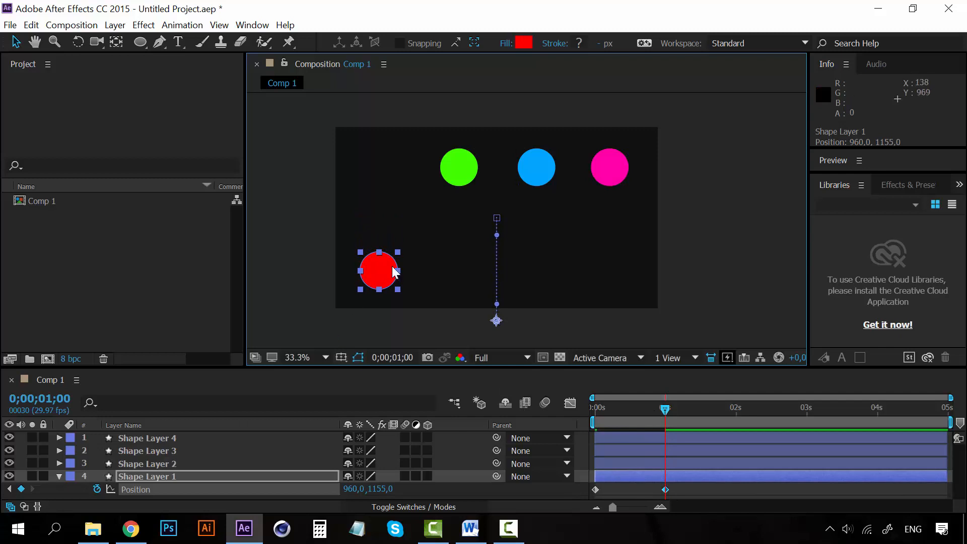
double_click(665, 489)
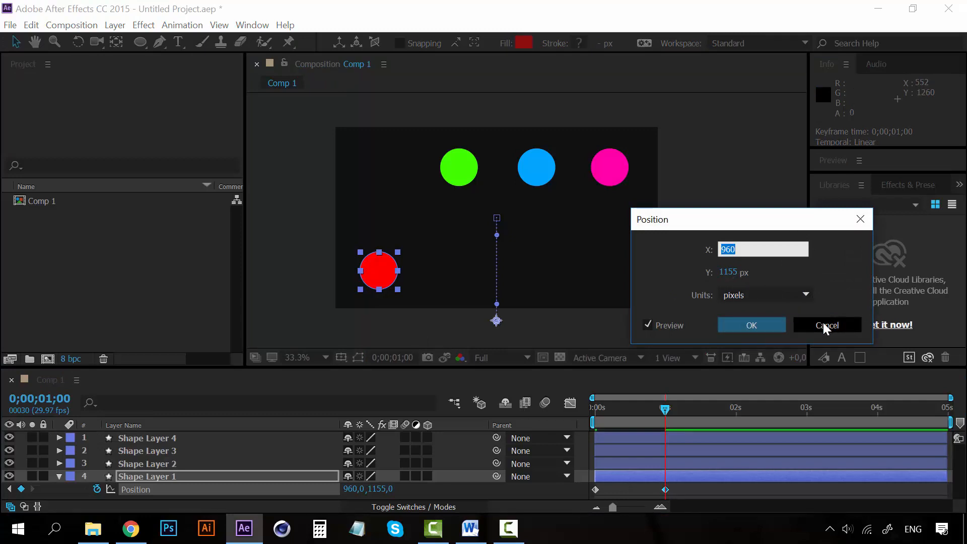
click(774, 324)
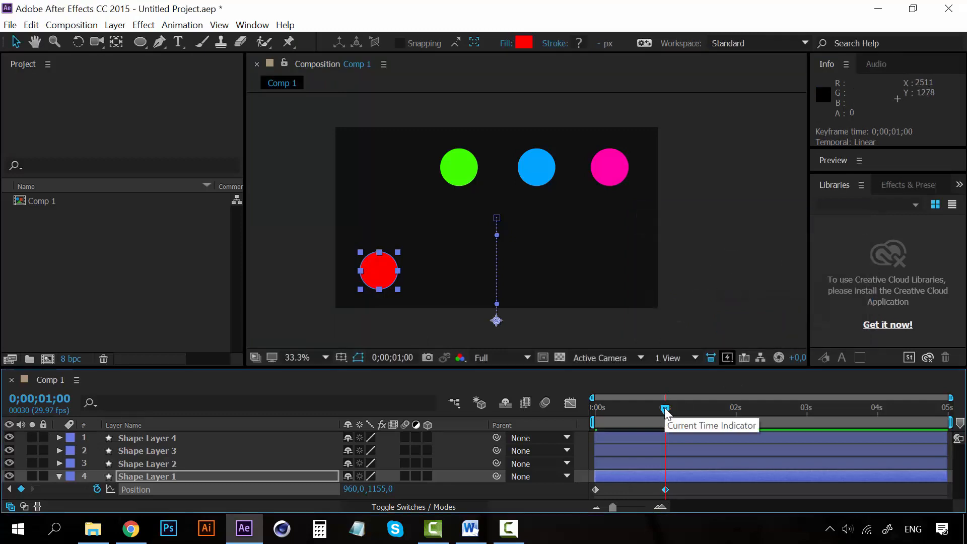
Step: Return the current time to 0 seconds and preview the red circle's downward movement several times
drag(663, 407, 557, 404)
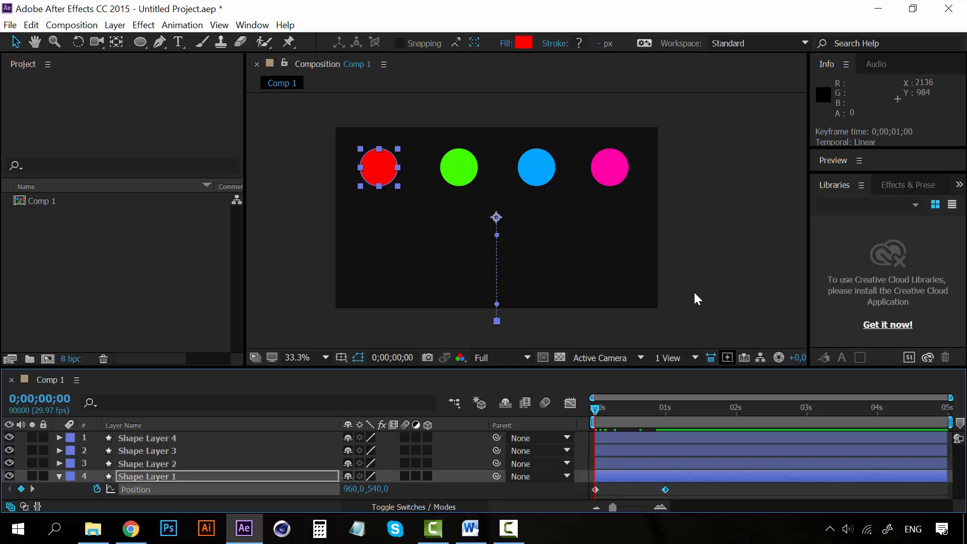
key(space)
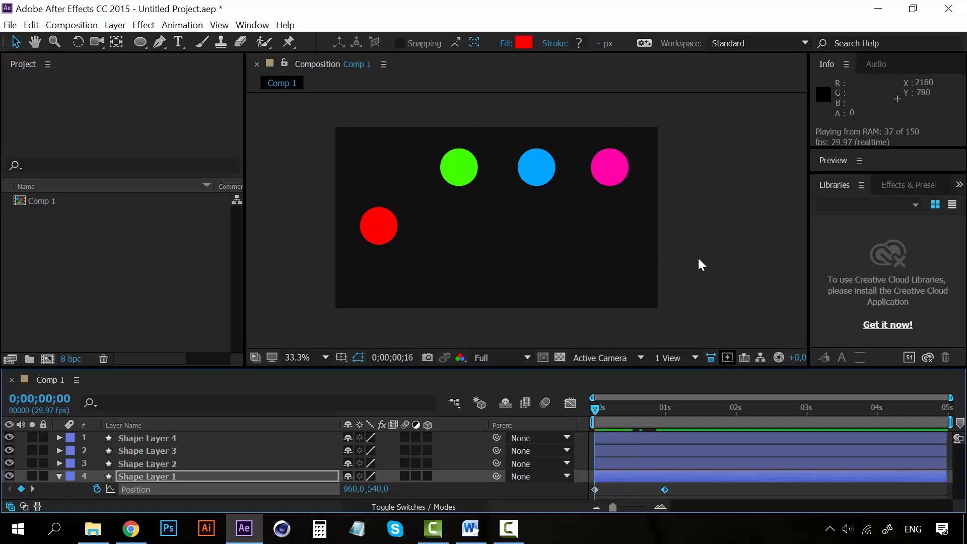
click(595, 410)
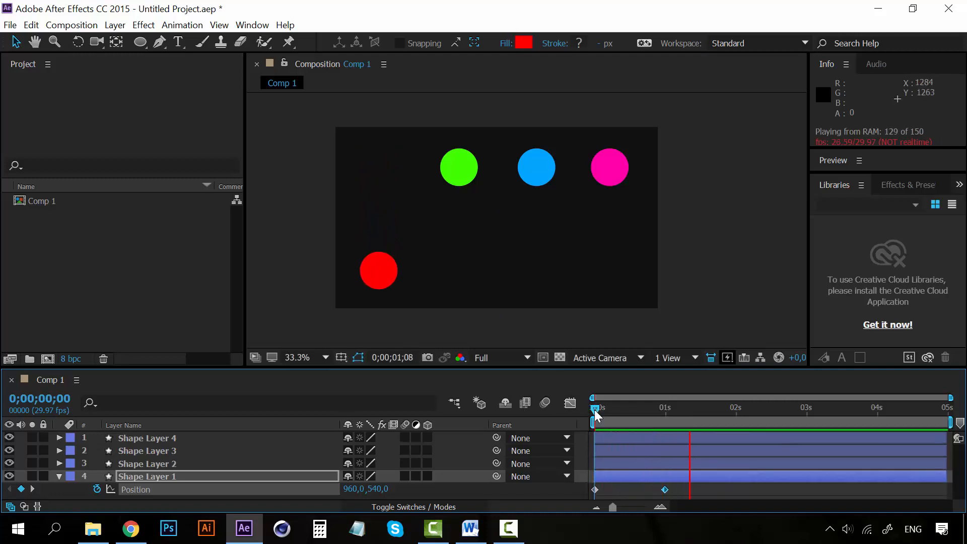
click(595, 410)
key(space)
click(595, 409)
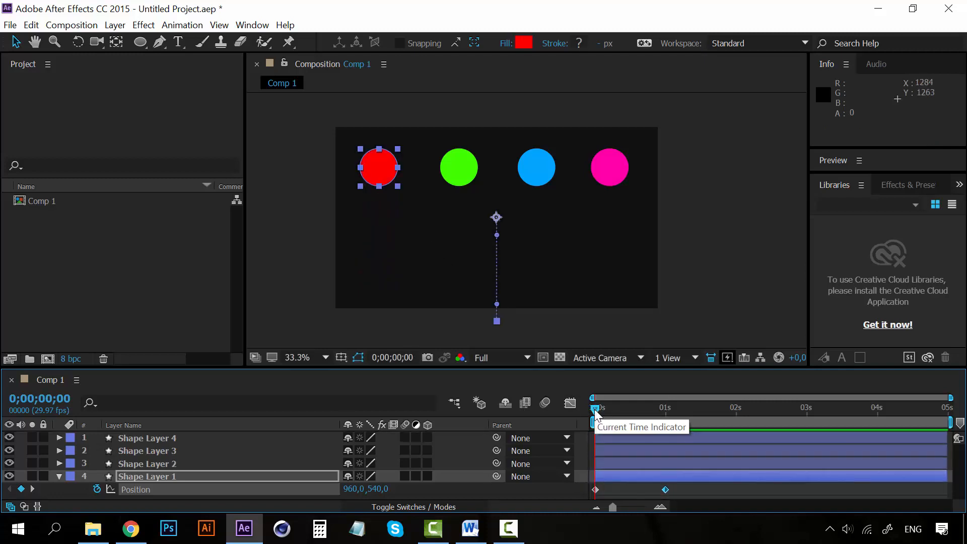
key(space)
click(599, 409)
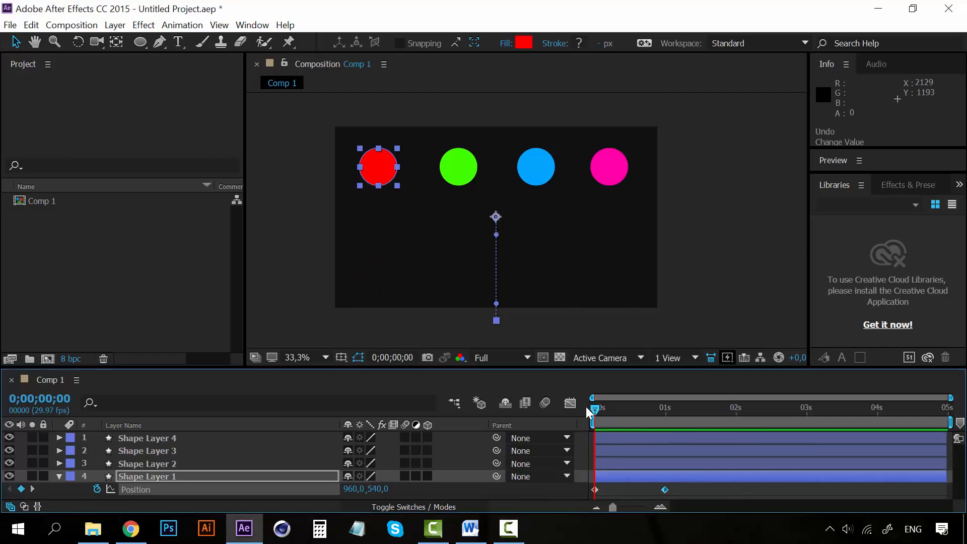
key(space)
click(594, 410)
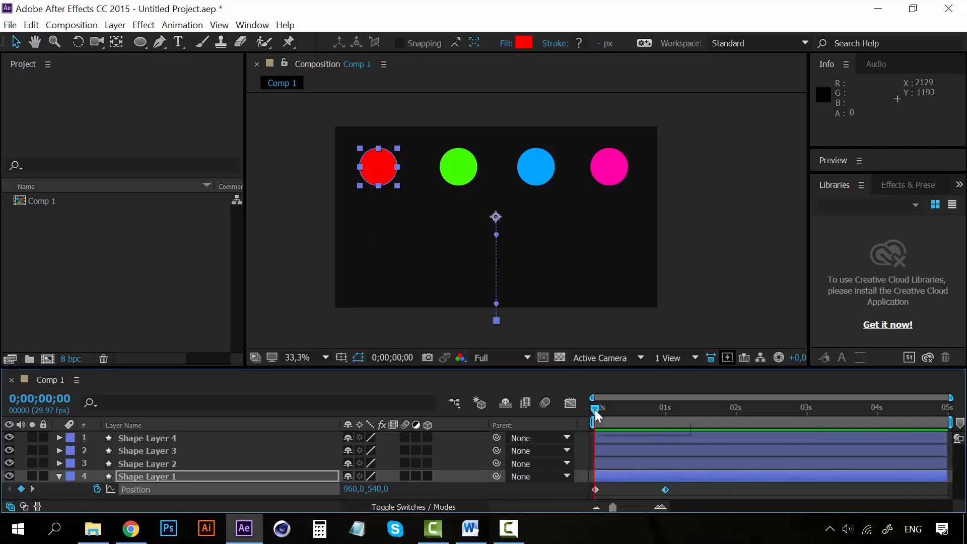
mouse_move(597, 409)
mouse_down()
mouse_move(613, 407)
mouse_move(588, 406)
mouse_up()
Step: Speed up the drop by retiming the second Position keyframe to 8 frames, and preview the result
drag(666, 489, 615, 488)
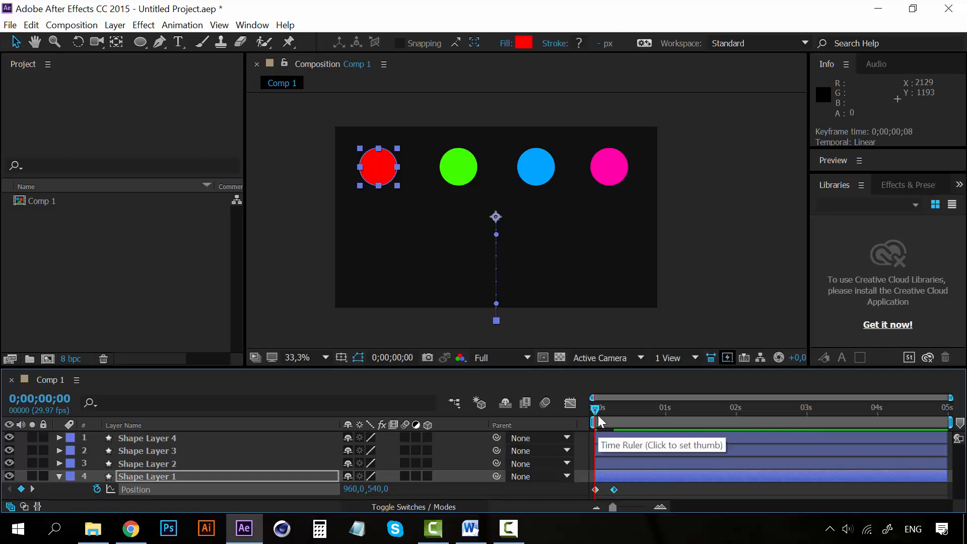
key(space)
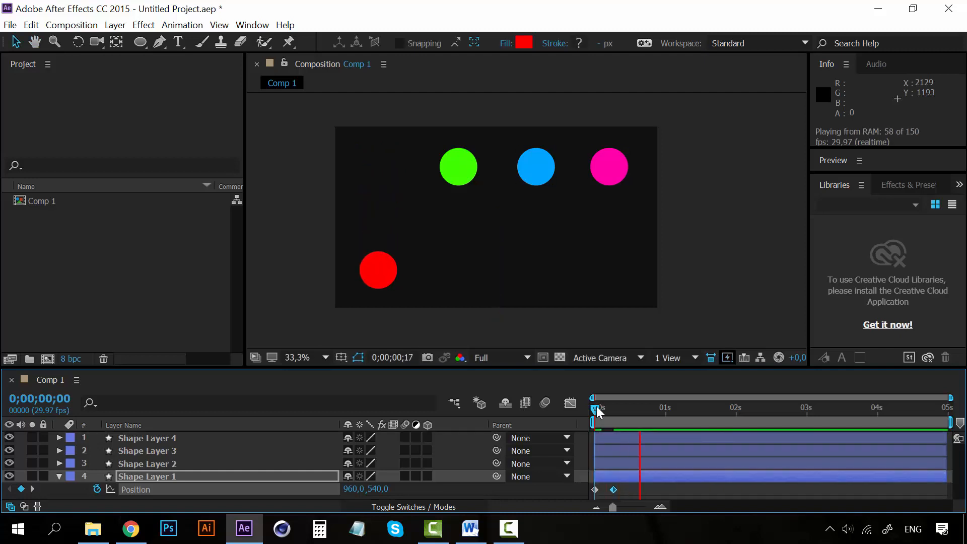
key(space)
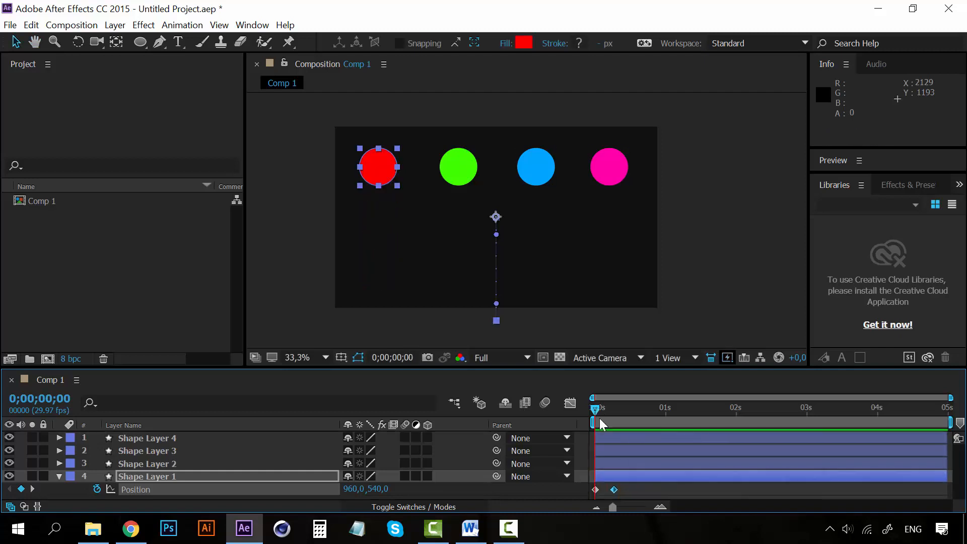
Step: Slow the drop by retiming the second Position keyframe to just past 4 seconds, and preview it from the start
click(615, 488)
drag(609, 406, 554, 403)
drag(616, 488, 893, 490)
key(space)
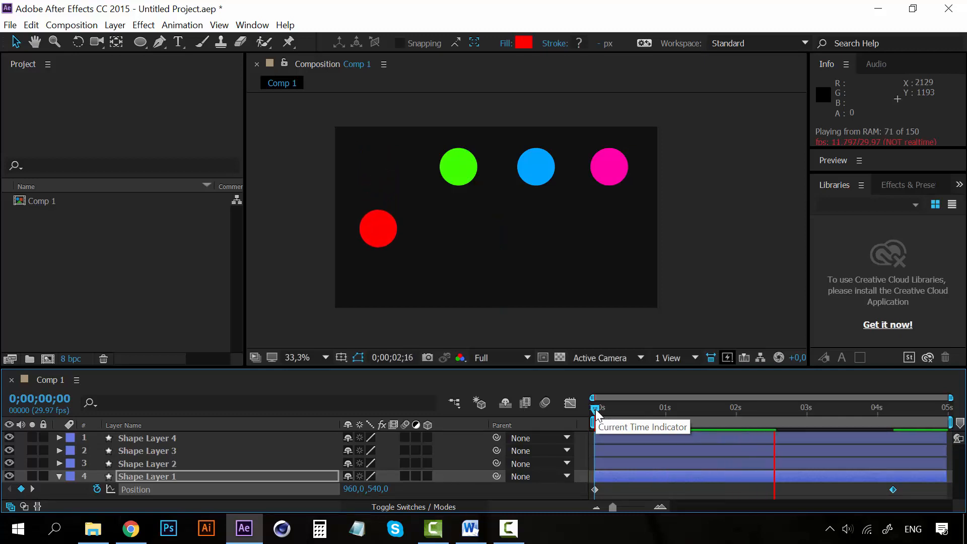
key(space)
Step: Retime the second Position keyframe to about 1 second and preview the animation
drag(893, 490, 668, 484)
key(space)
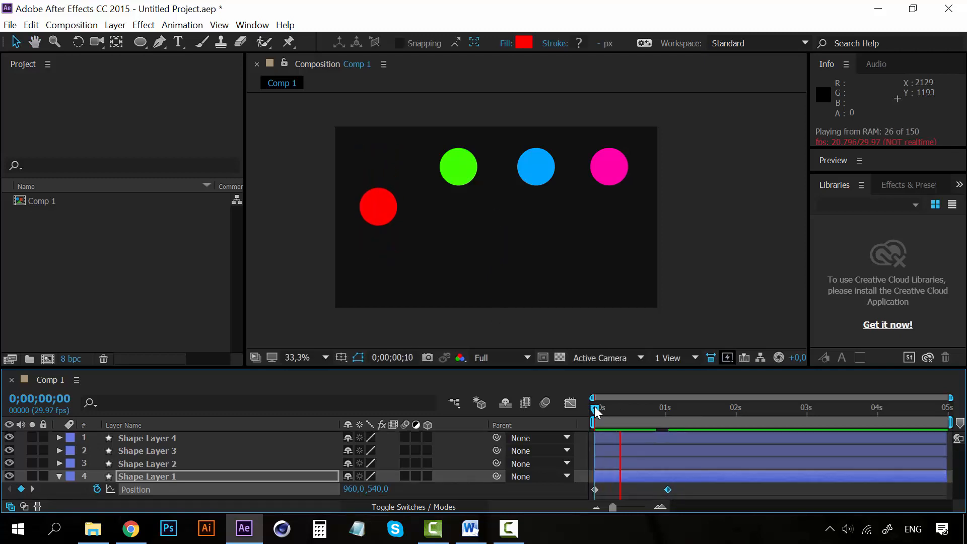
key(space)
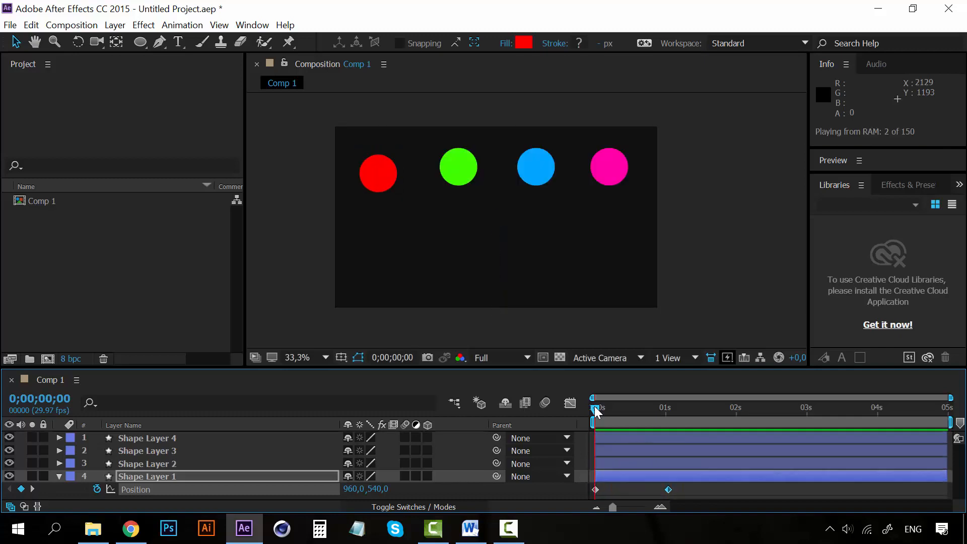
key(space)
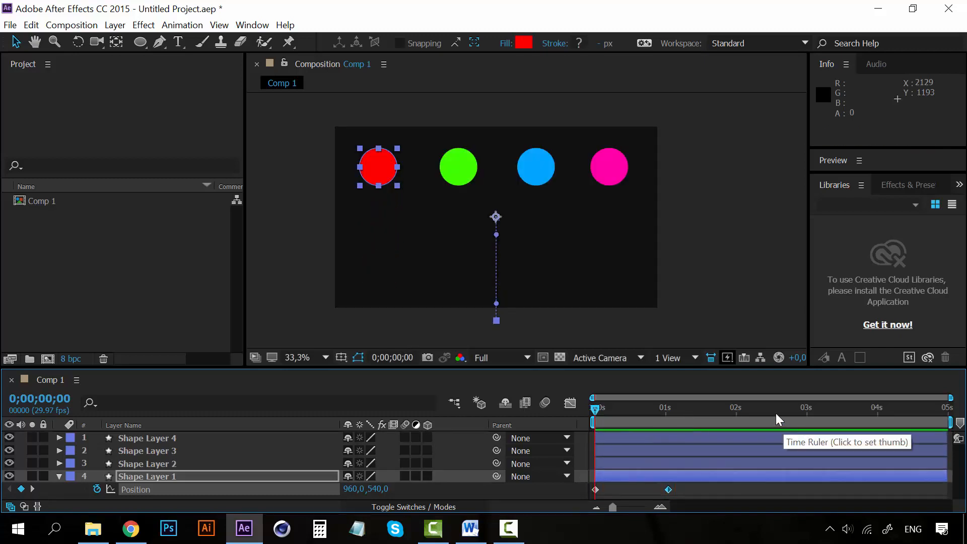
Step: At 2 seconds, move the red circle horizontally to a Position of about 1539, 1155 and scrub back to check its motion path
click(737, 410)
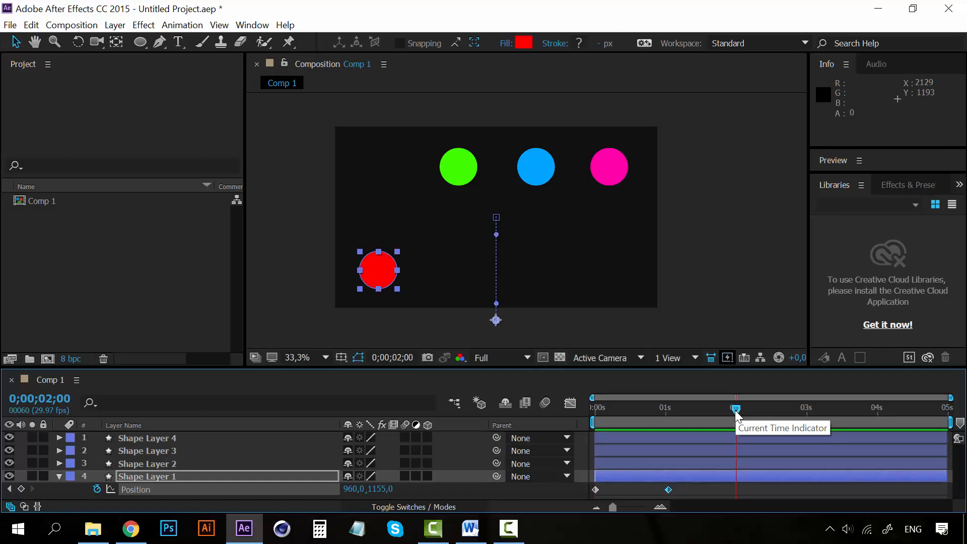
click(380, 258)
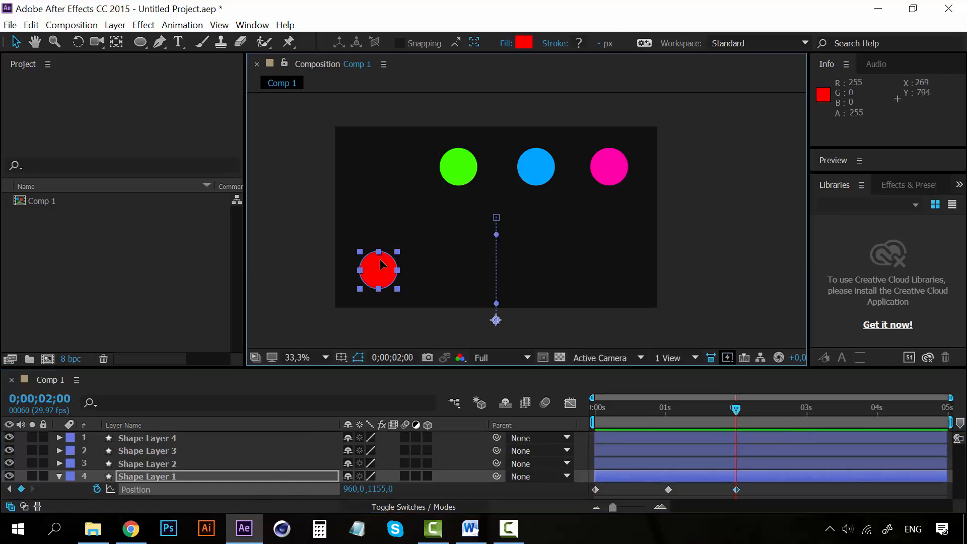
drag(381, 262, 481, 262)
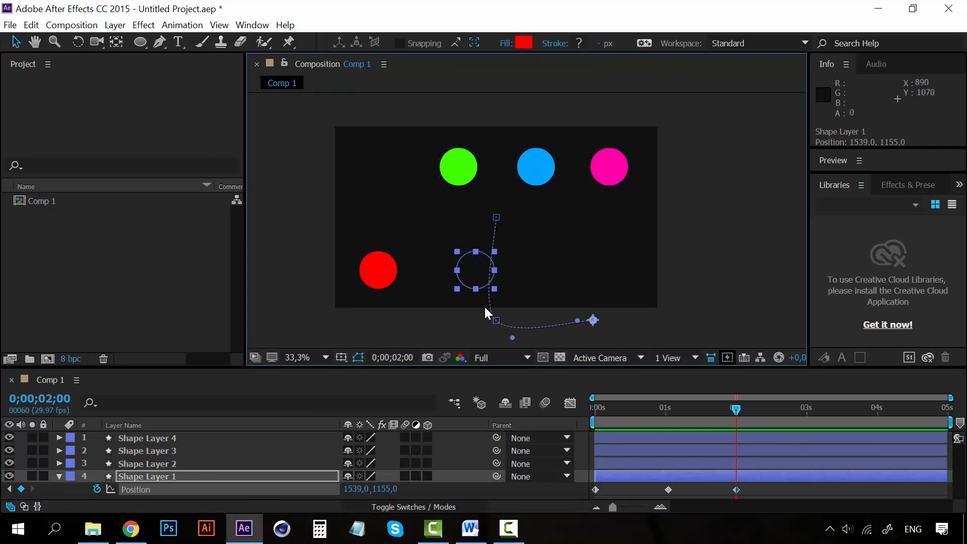
click(648, 410)
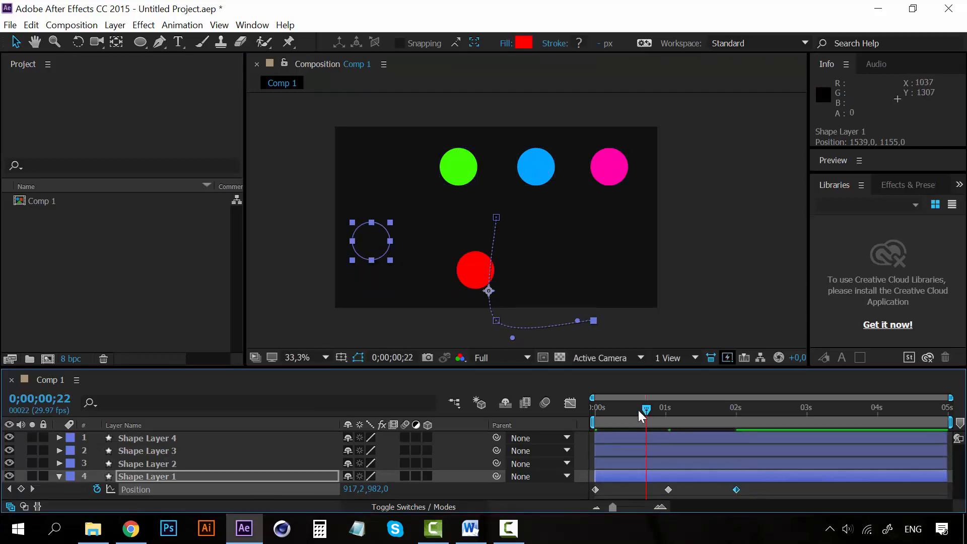
Step: Preview the red circle's three-keyframe motion from the start of the composition, replaying it several times
click(594, 407)
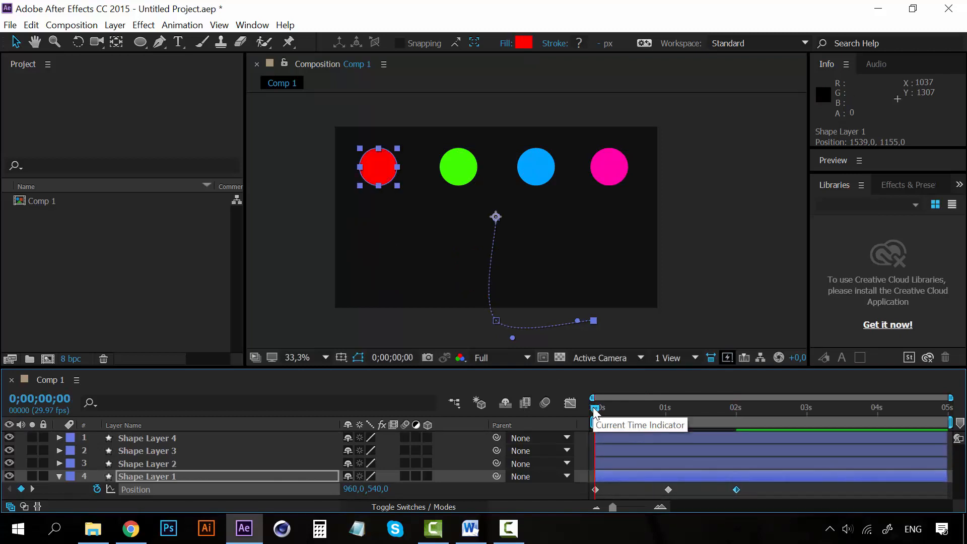
key(space)
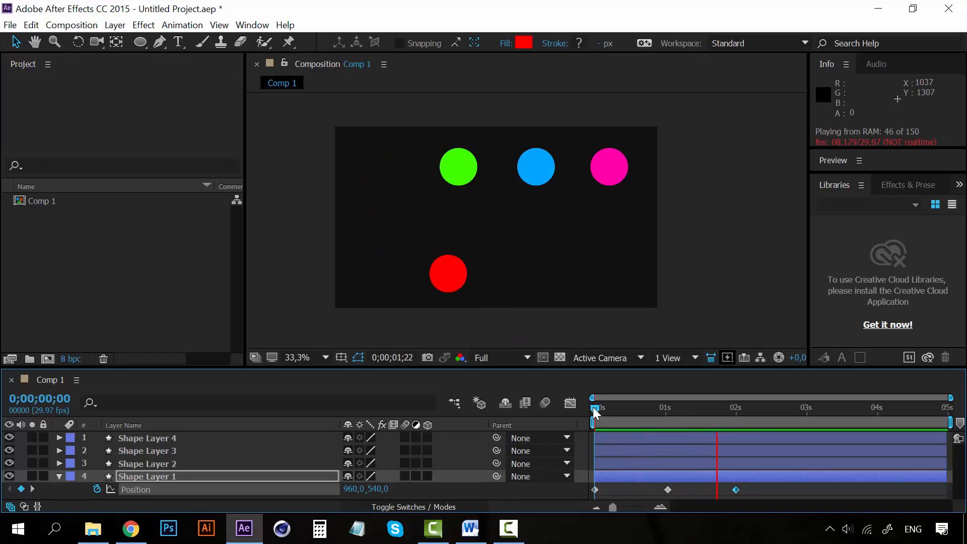
key(space)
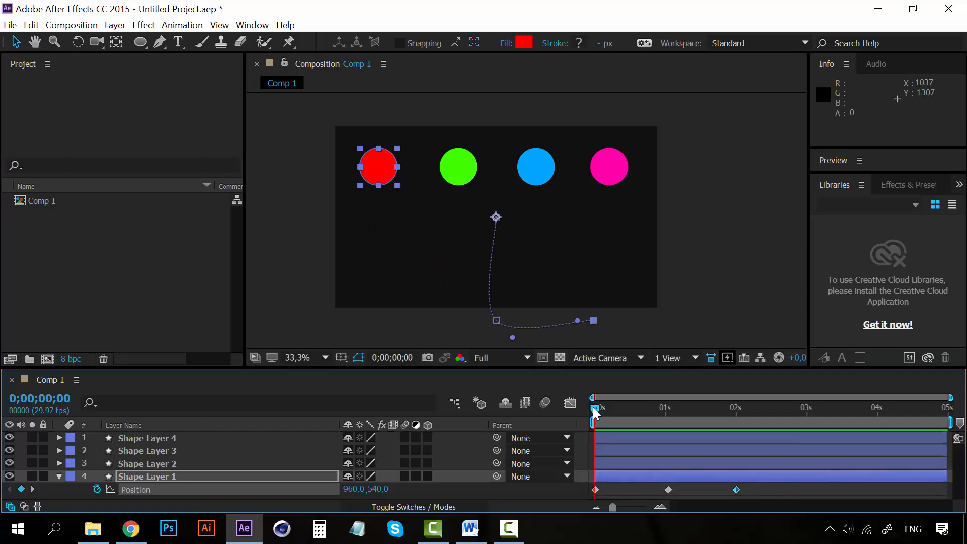
key(space)
key(space)
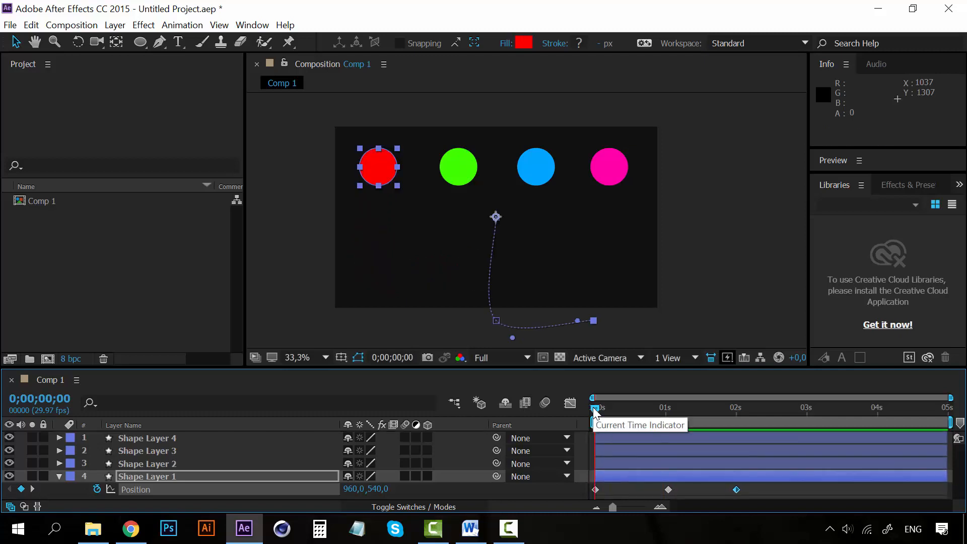
click(735, 409)
drag(736, 409, 590, 409)
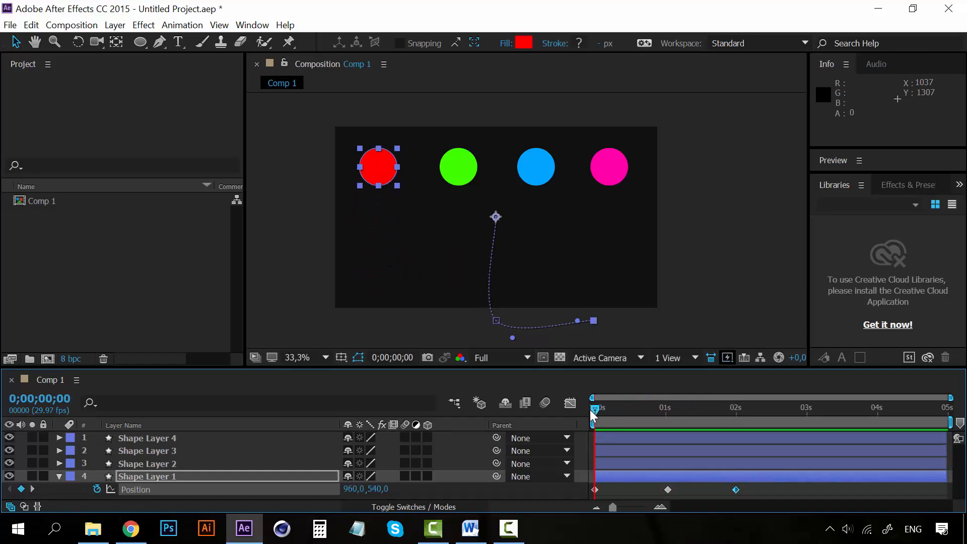
key(space)
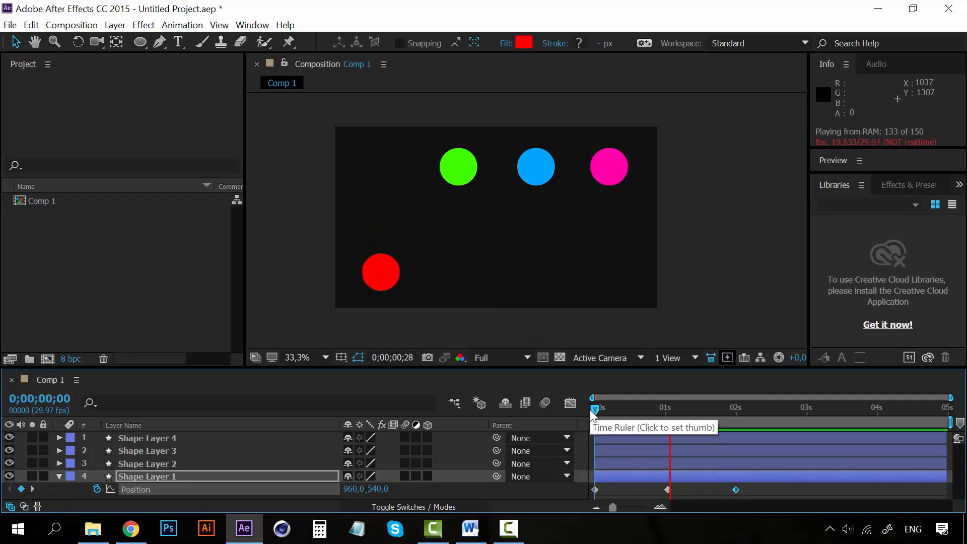
click(633, 414)
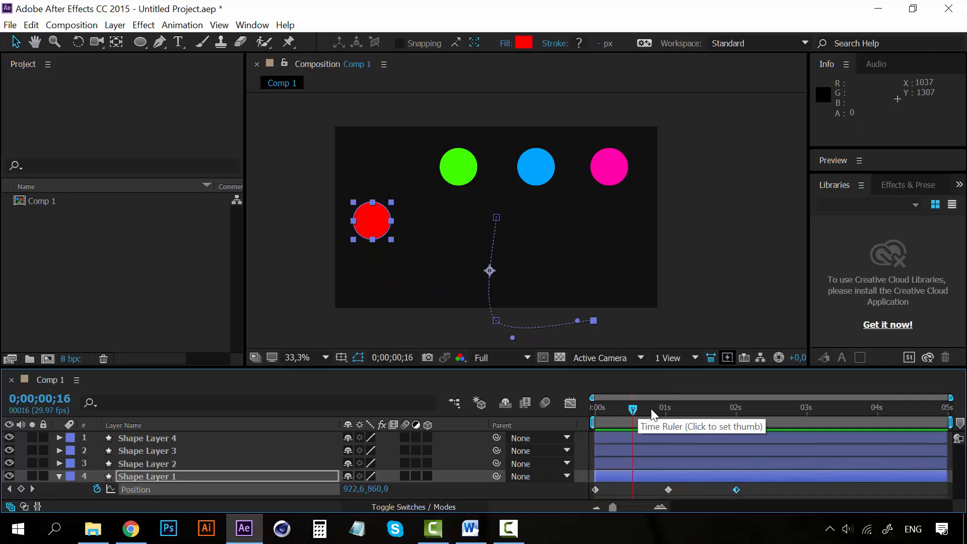
Step: Delete the red circle's middle Position keyframe at about 1 second and preview the animation from the start
click(666, 410)
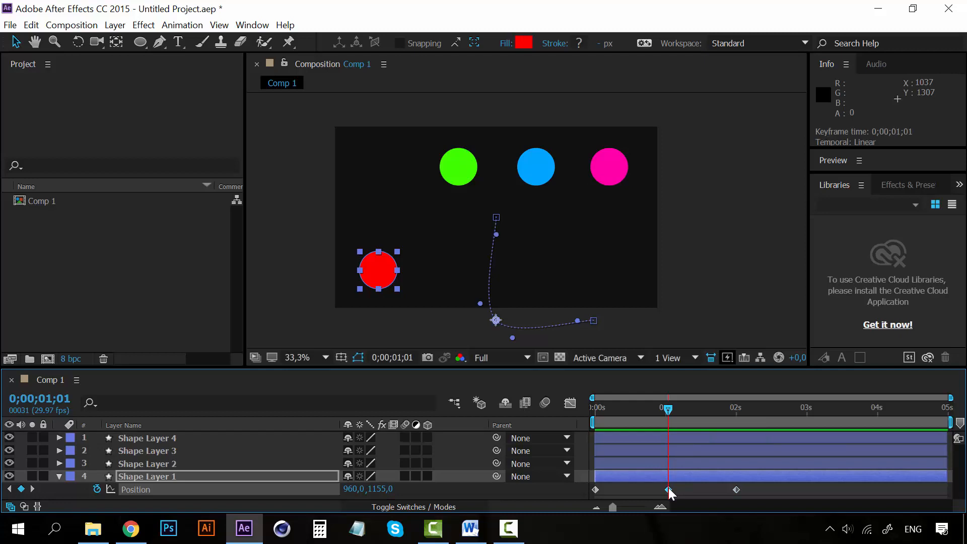
click(669, 487)
key(Delete)
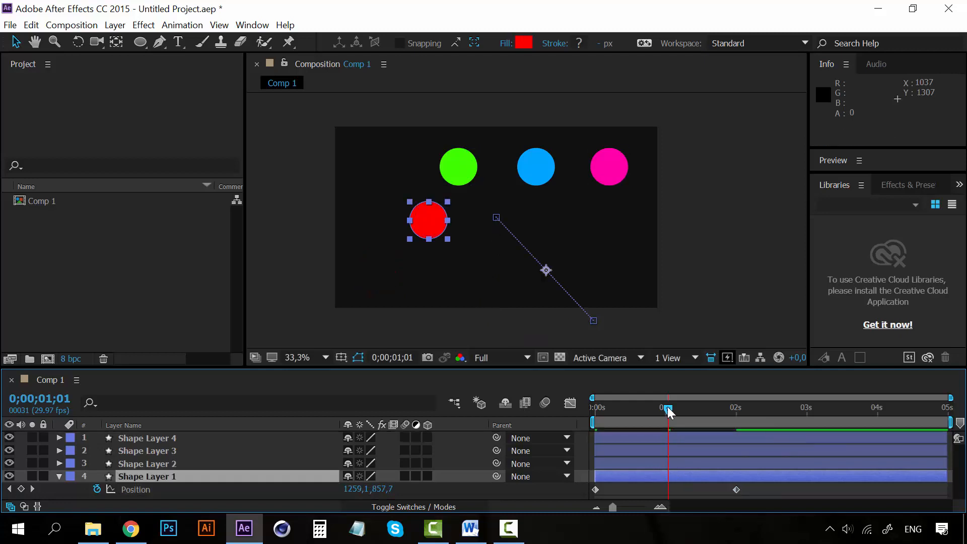
click(666, 407)
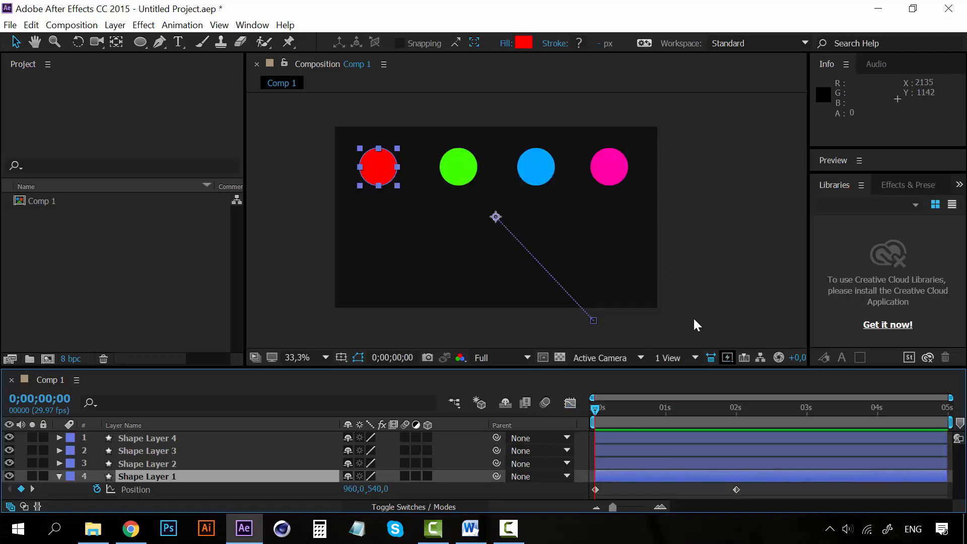
key(space)
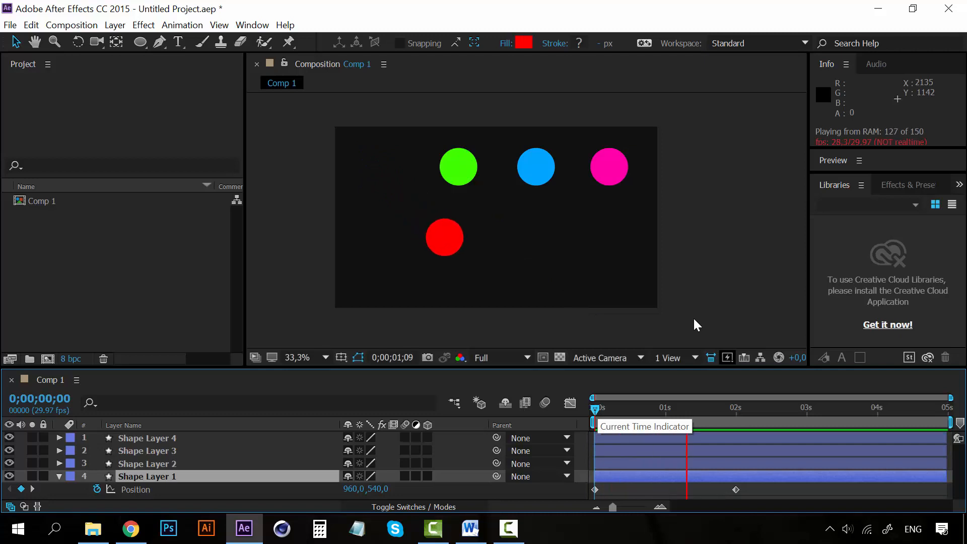
click(597, 410)
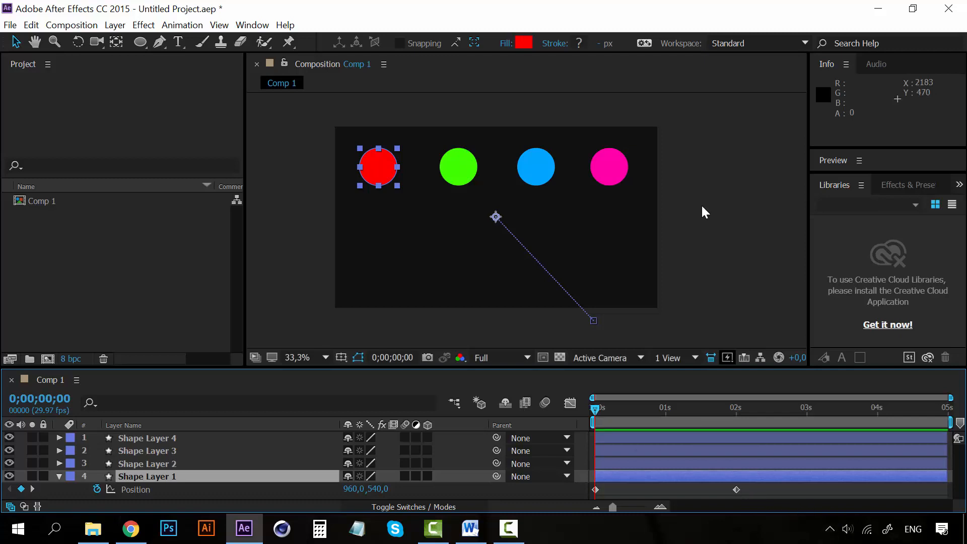
Step: Undo back to before the 2-second move and delete the red circle's two remaining Position keyframes
key(ctrl+z)
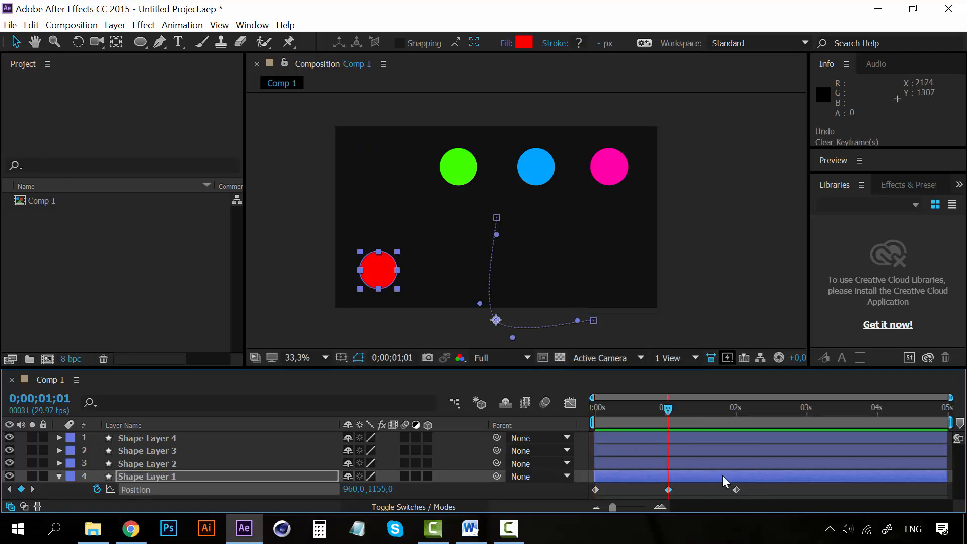
key(ctrl+z)
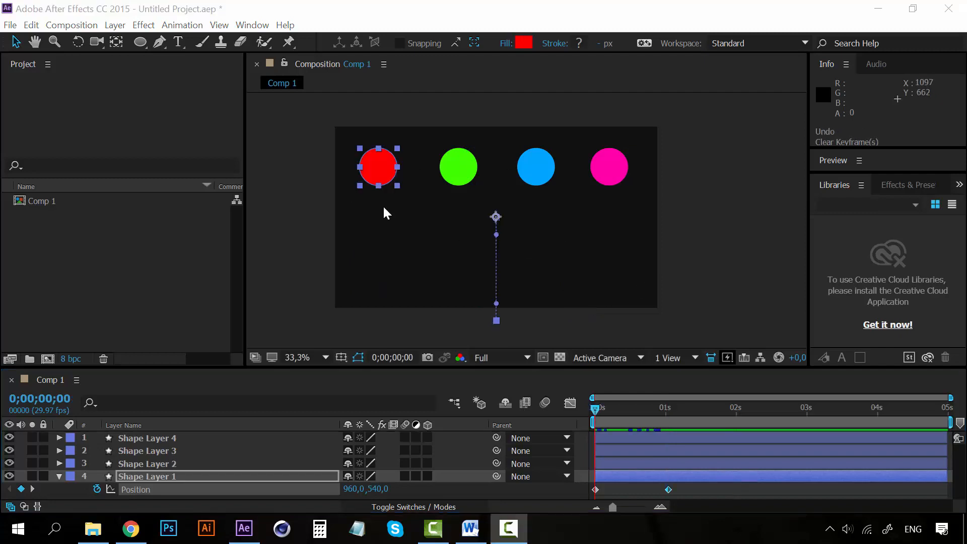
click(669, 490)
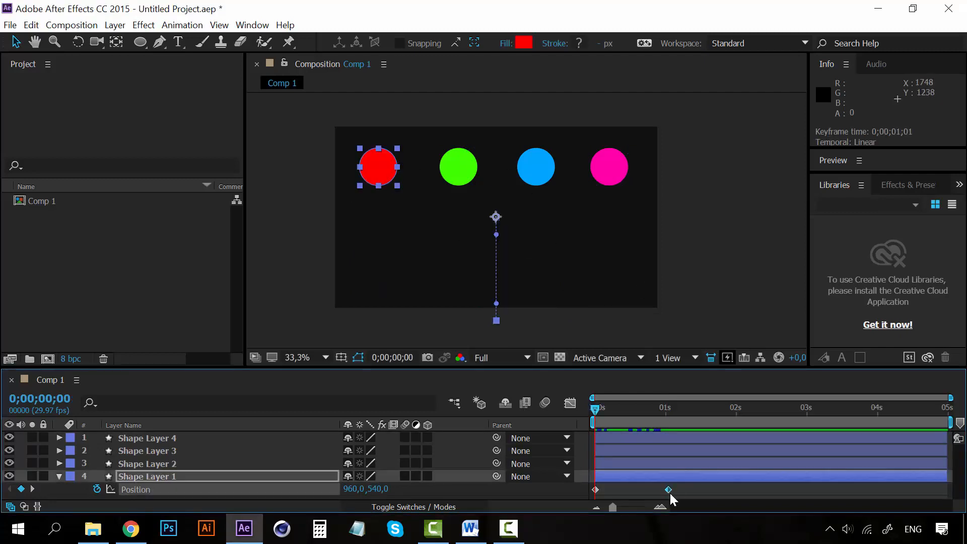
key(Delete)
click(595, 489)
key(Delete)
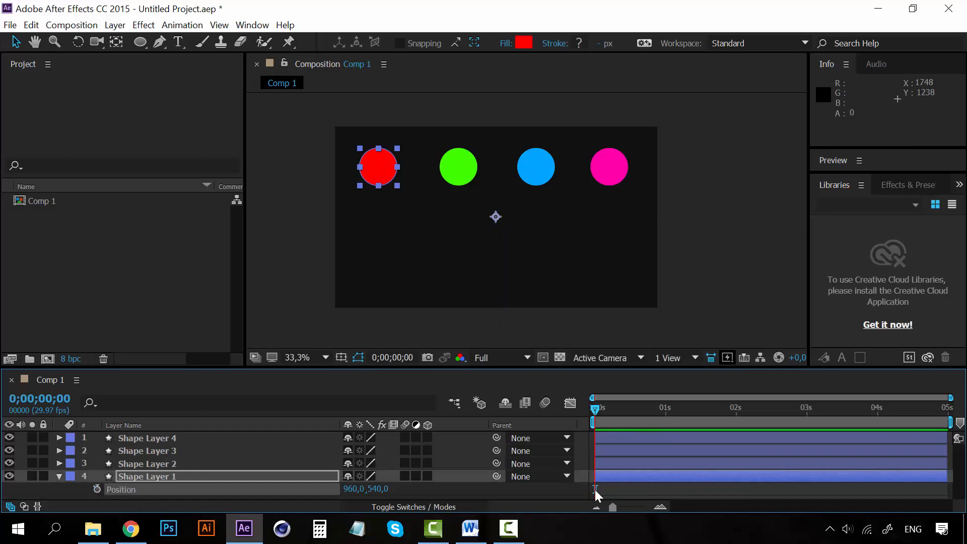
Step: Move the red circle's anchor point from the composition's center to the circle's own center
click(165, 476)
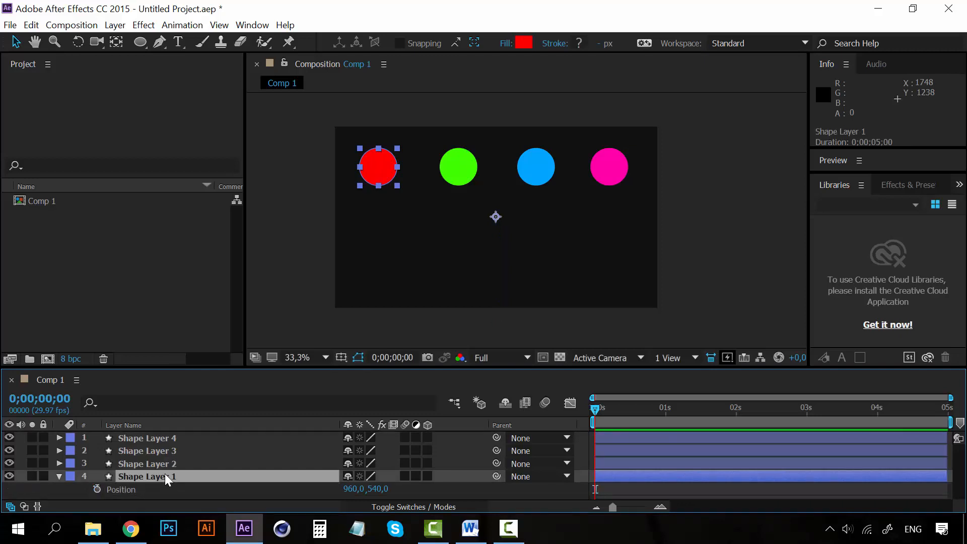
click(116, 42)
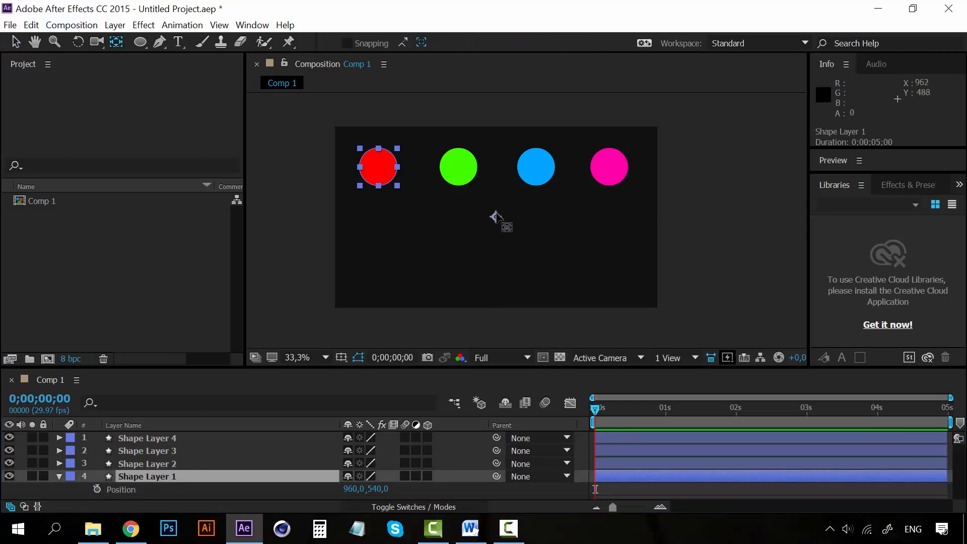
drag(496, 217, 379, 168)
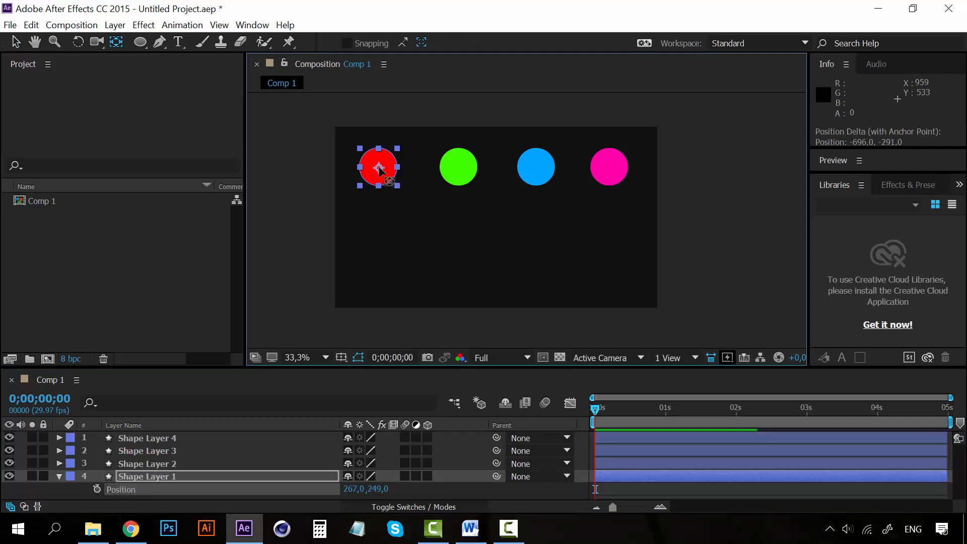
Step: Move the anchor points of the green, blue and pink circles to the center of each circle
click(462, 174)
drag(576, 217, 460, 171)
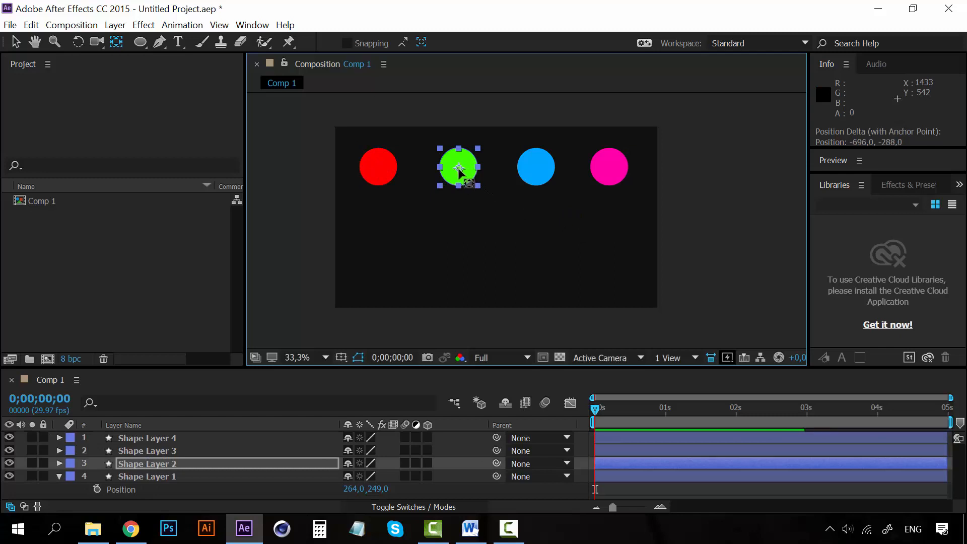
click(536, 171)
drag(653, 218, 537, 168)
click(609, 167)
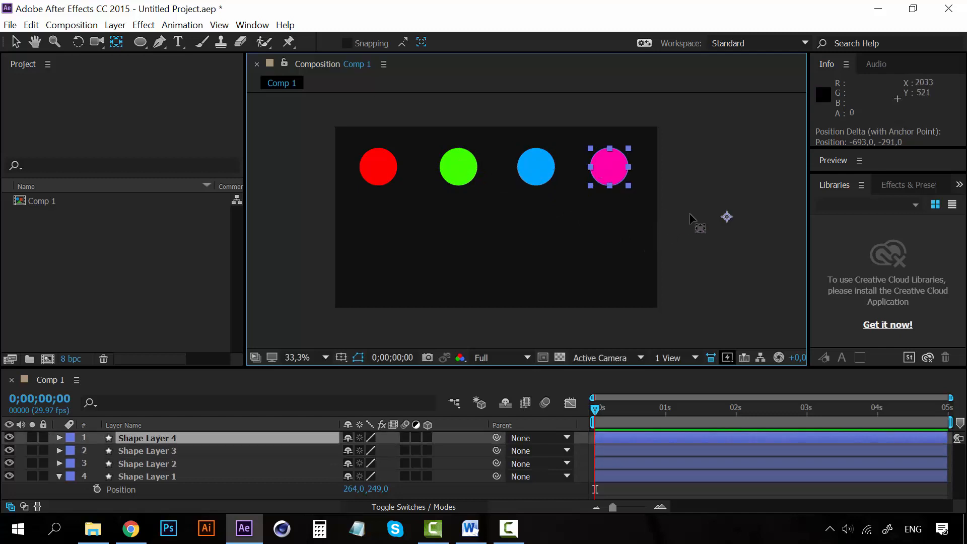
drag(727, 218, 613, 172)
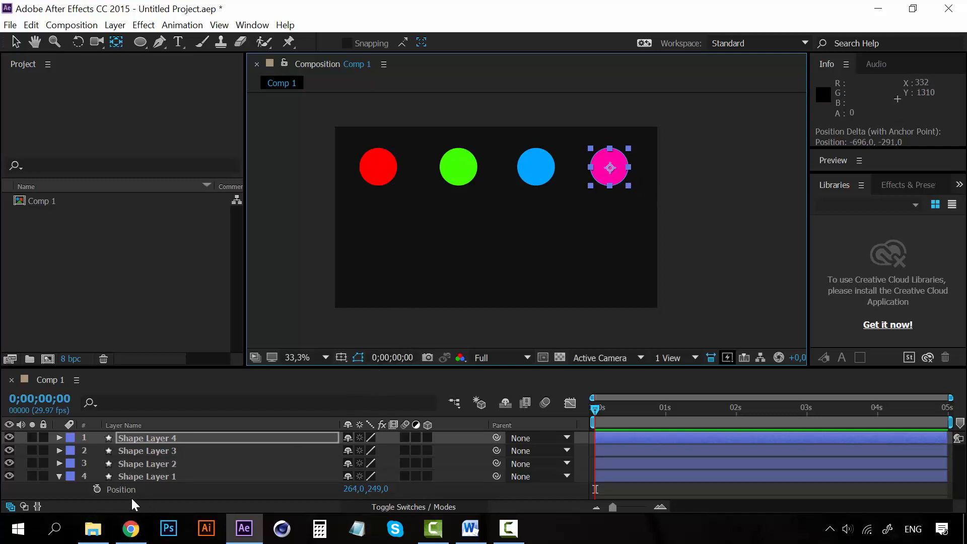
Step: Keyframe the red circle's Position at 0 seconds, and at 1 second move it straight down to 264, 873
click(10, 25)
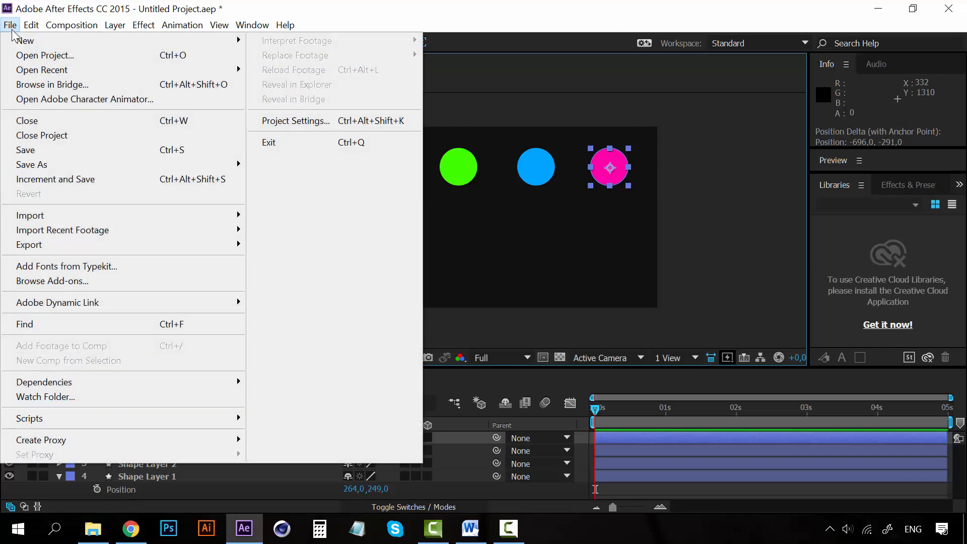
click(10, 25)
click(15, 42)
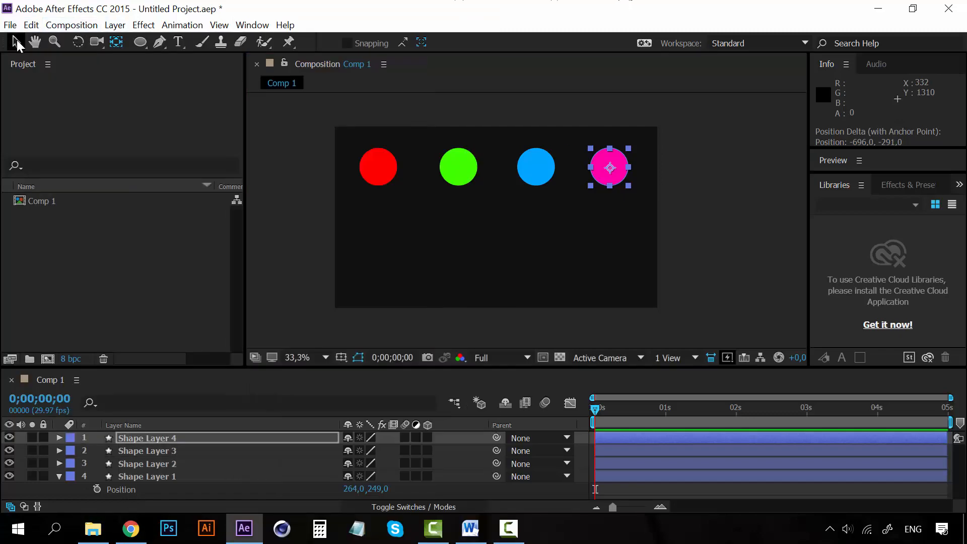
click(371, 153)
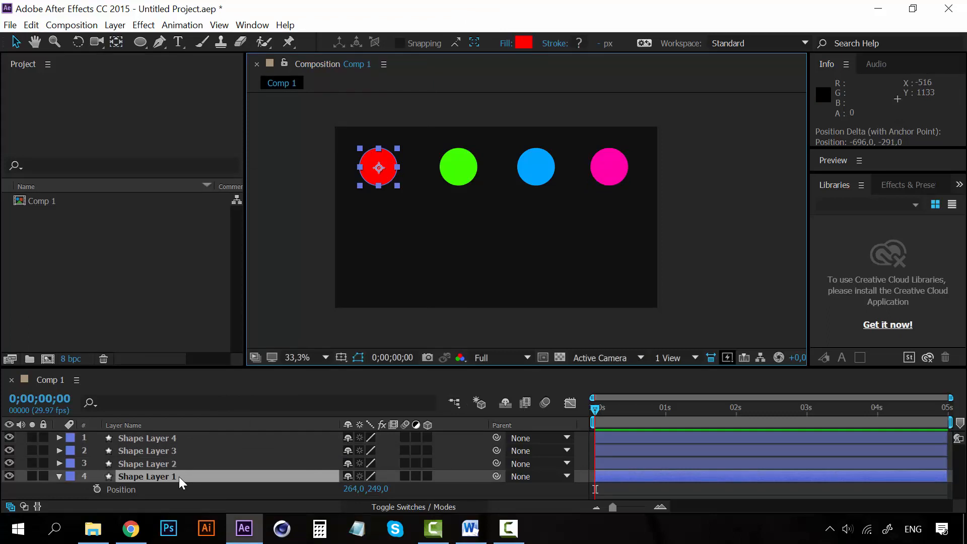
click(97, 489)
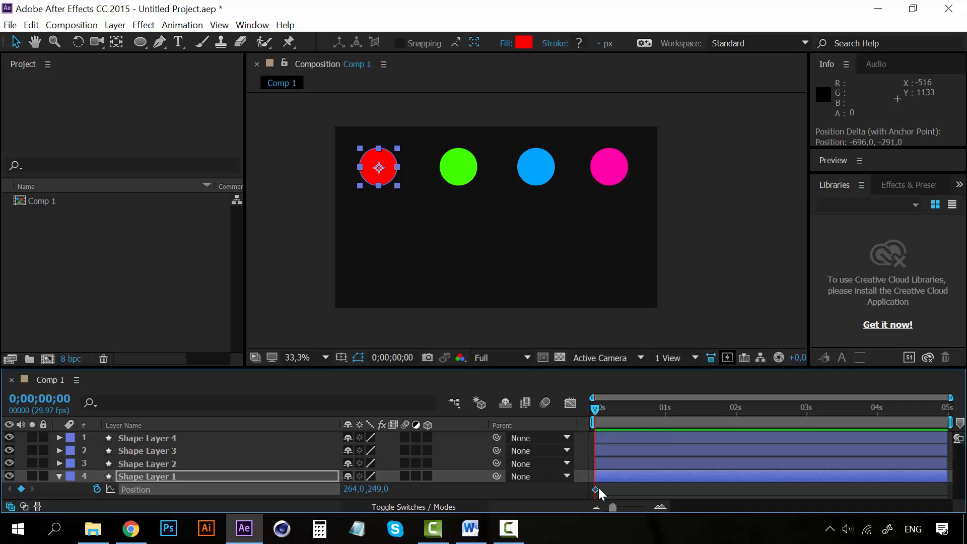
drag(595, 407, 666, 407)
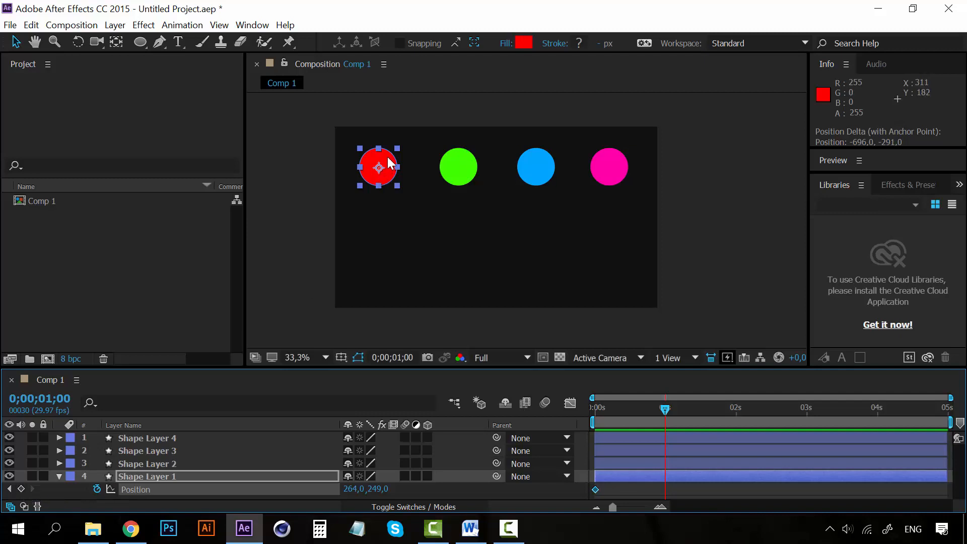
drag(391, 163, 393, 268)
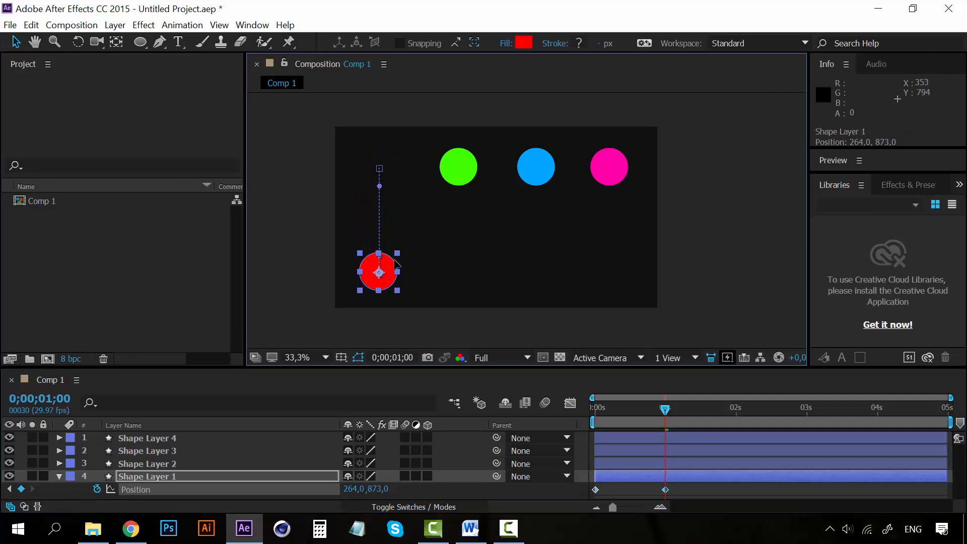
Step: Preview the red circle's downward motion from the start and return to 0 seconds
drag(658, 408, 584, 408)
key(space)
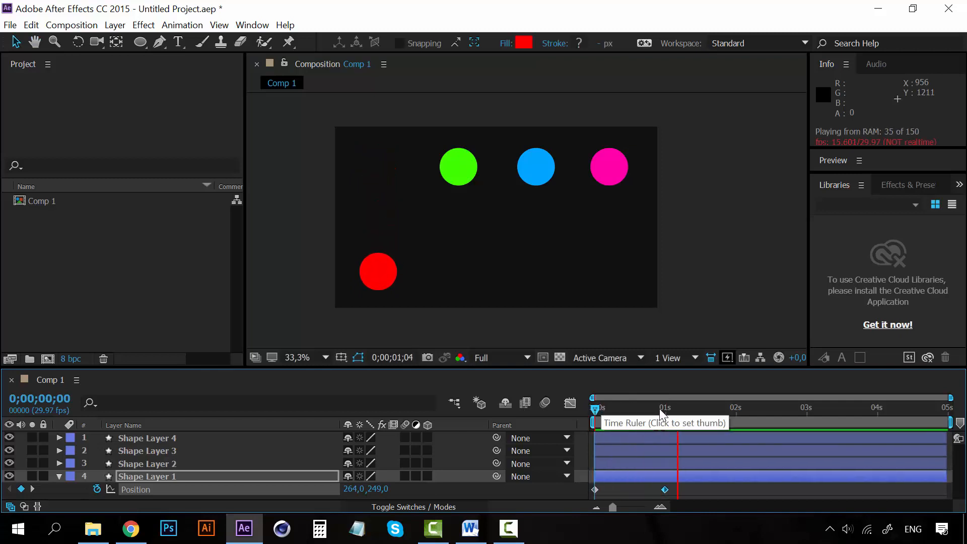
drag(661, 409, 582, 409)
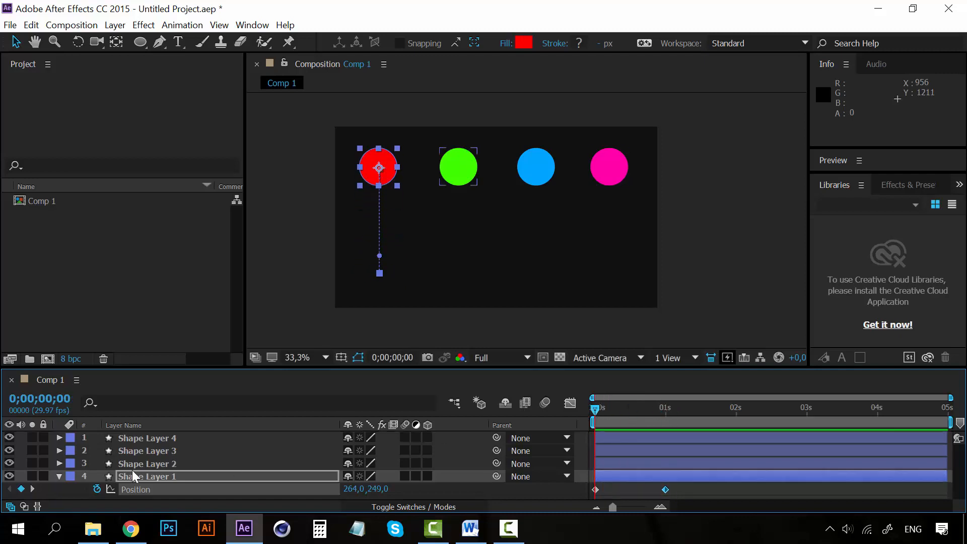
Step: Reveal the Position property of the green circle's layer and set its first keyframe at 0 seconds
click(158, 464)
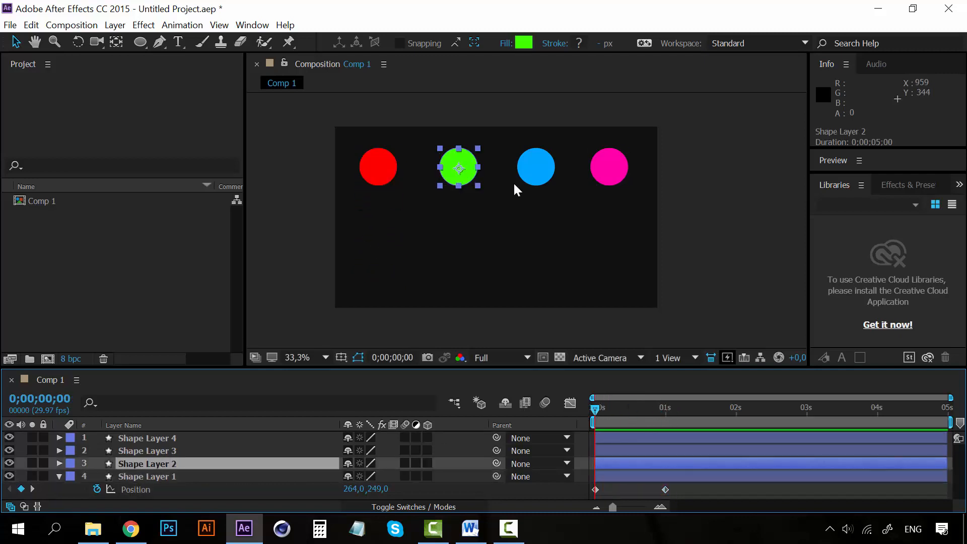
key(p)
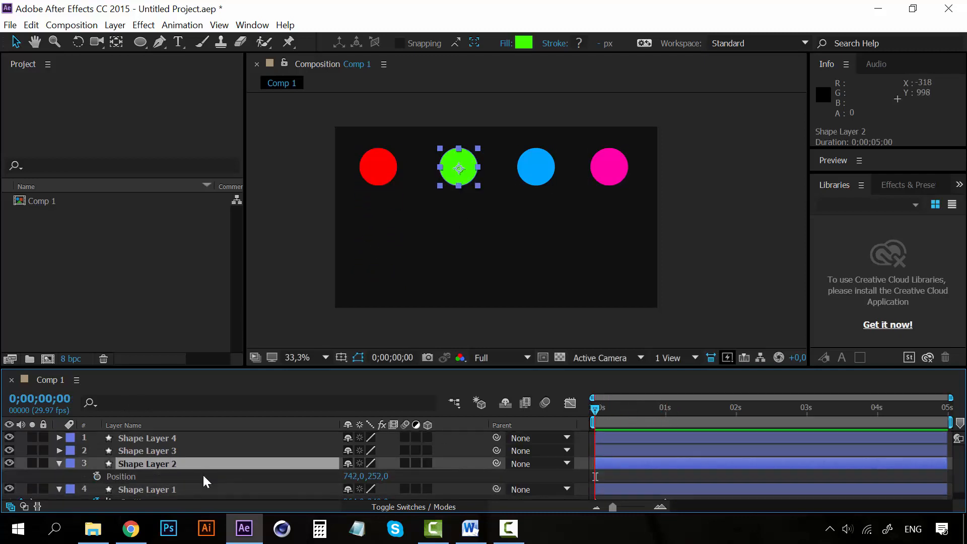
click(97, 476)
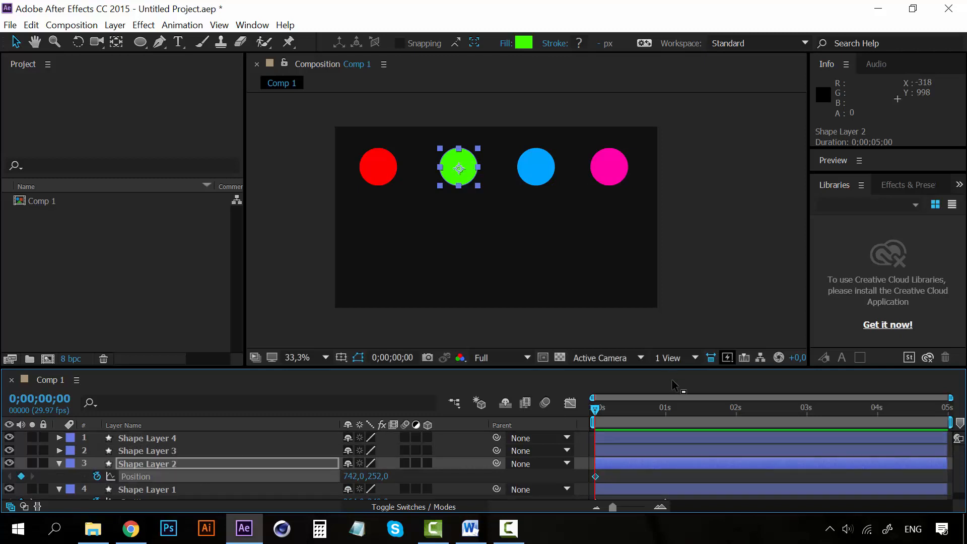
Step: At 2 seconds, keyframe the green circle straight down by setting its Position to 742, 873
click(735, 407)
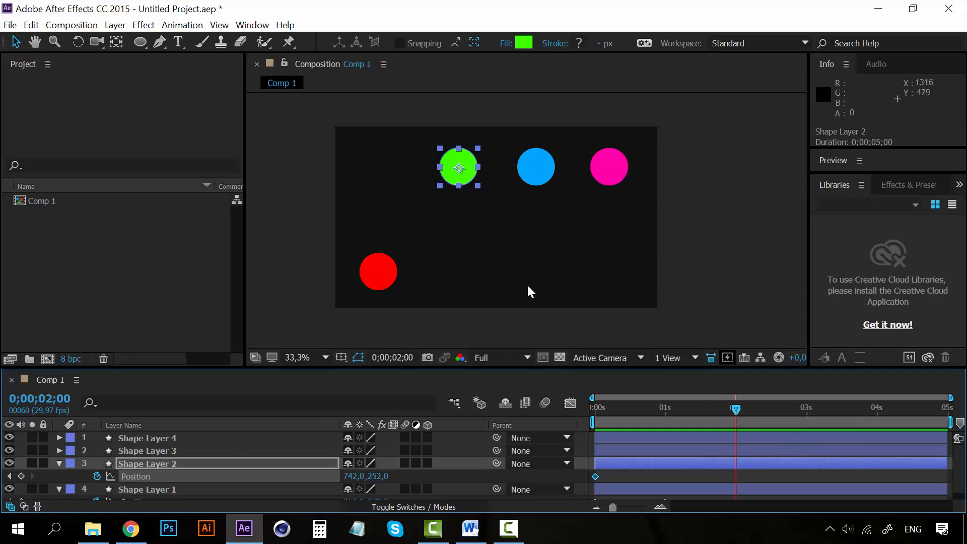
key(h)
scroll(386, 464, down, 1)
key(v)
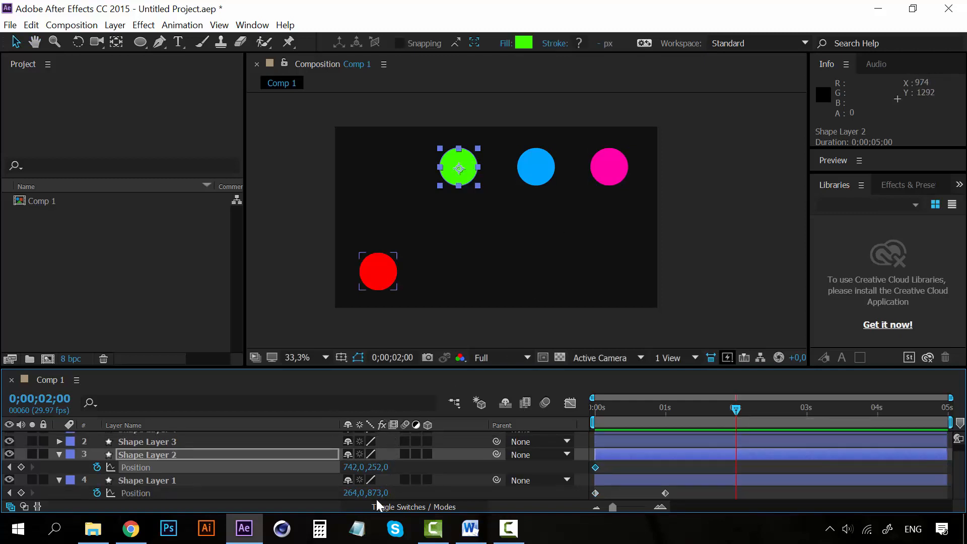
key(ctrl+z)
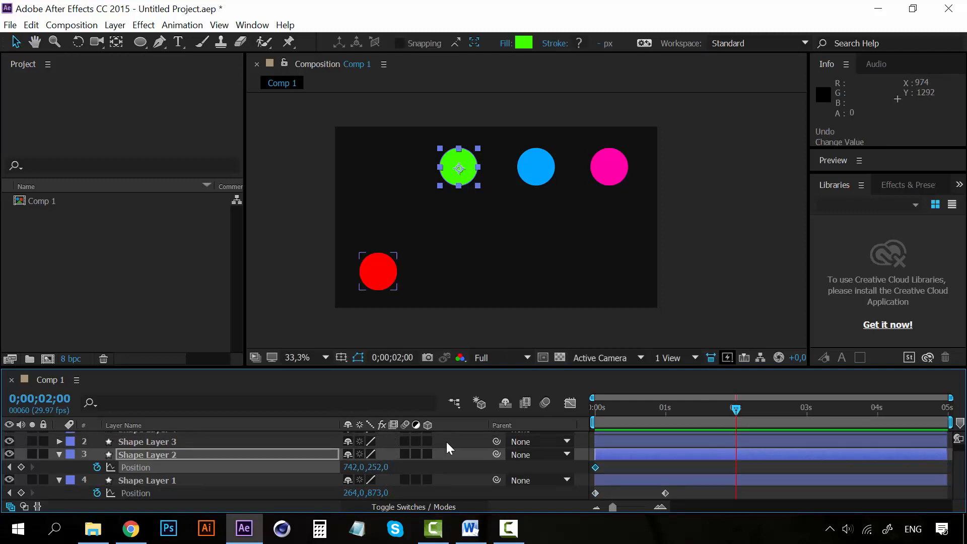
click(383, 493)
click(410, 497)
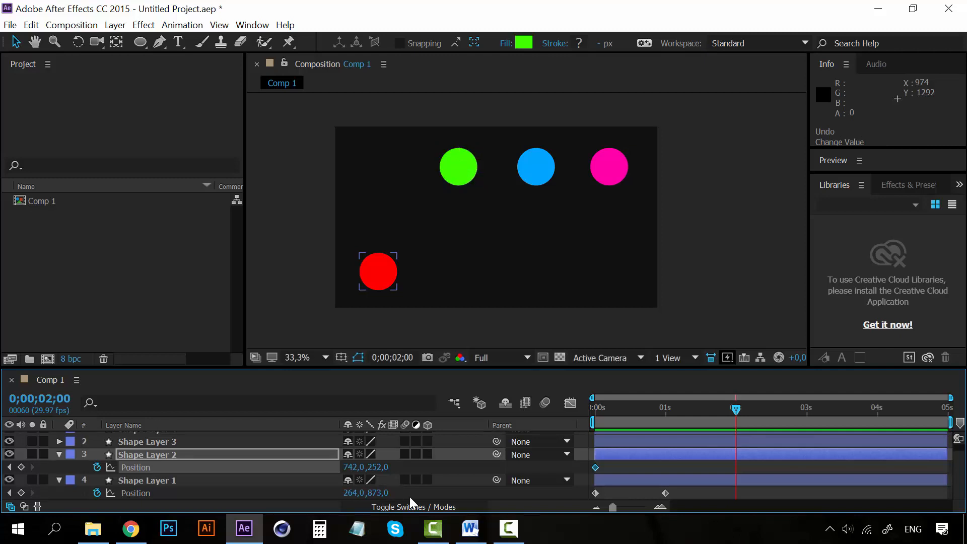
click(378, 495)
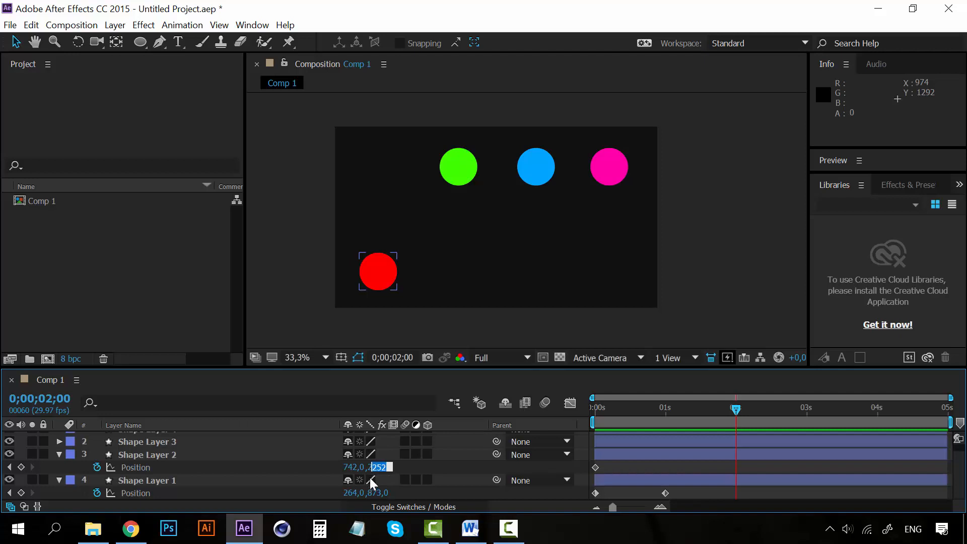
text(873)
click(427, 467)
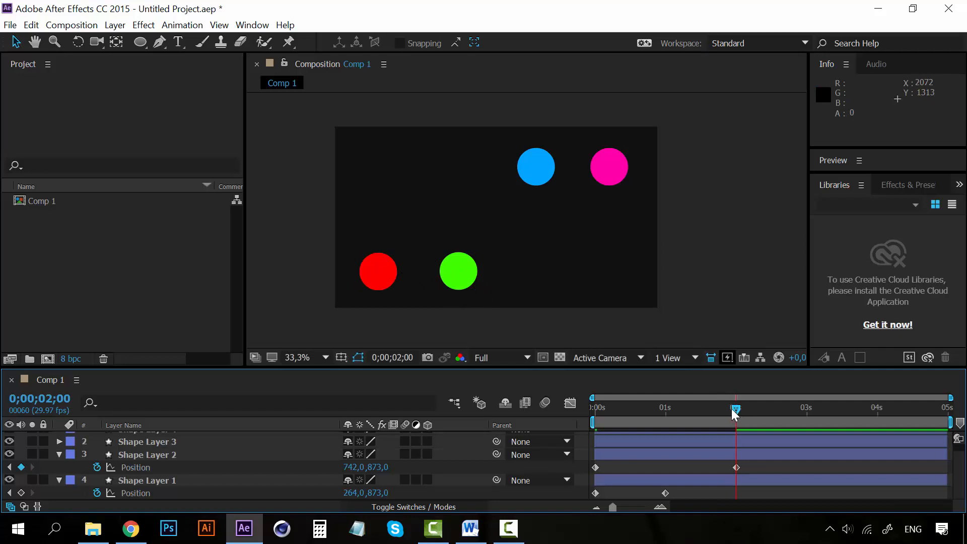
Step: Preview the red and green circles' motion from the start and return to 0 seconds
drag(731, 409, 595, 408)
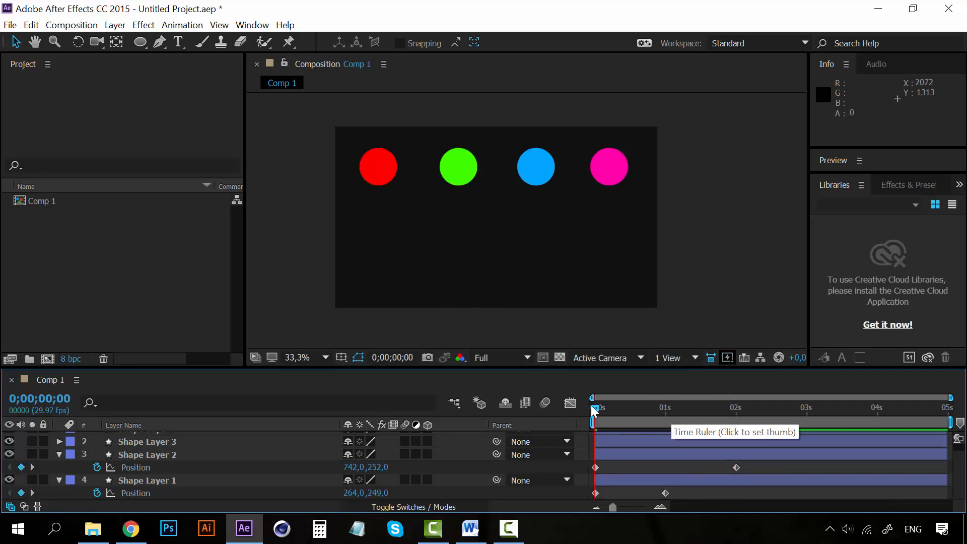
key(space)
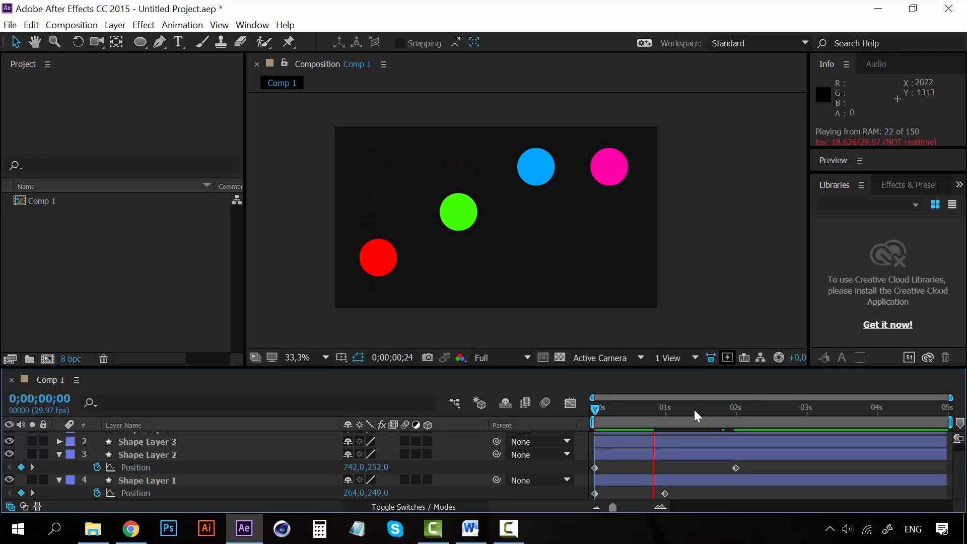
click(648, 406)
drag(599, 407, 588, 407)
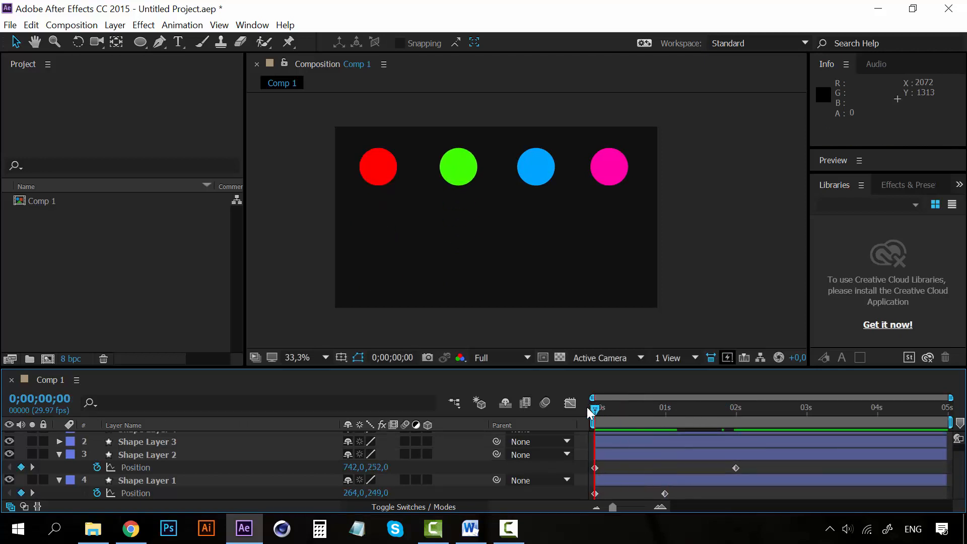
Step: Lower the composition's preview resolution from Full to Third and on to Quarter
click(524, 358)
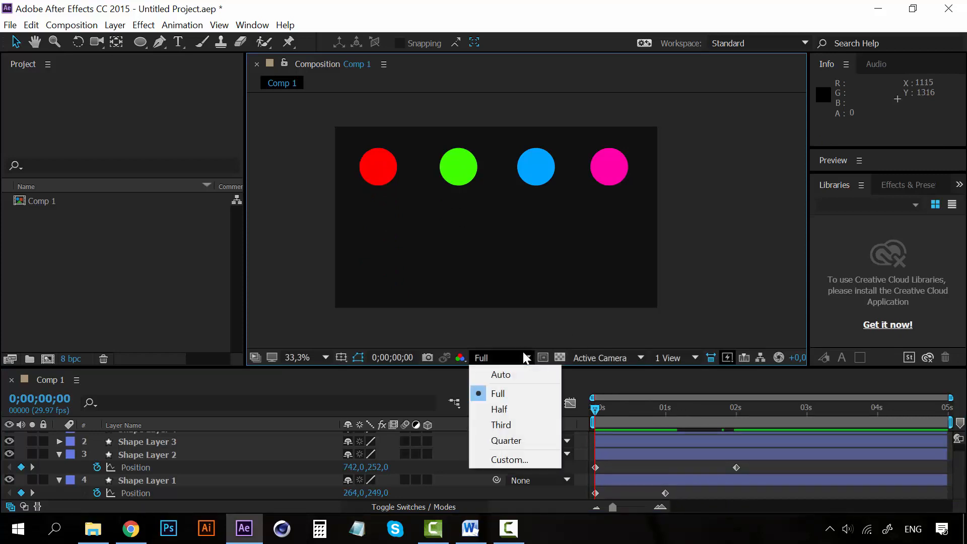
click(512, 425)
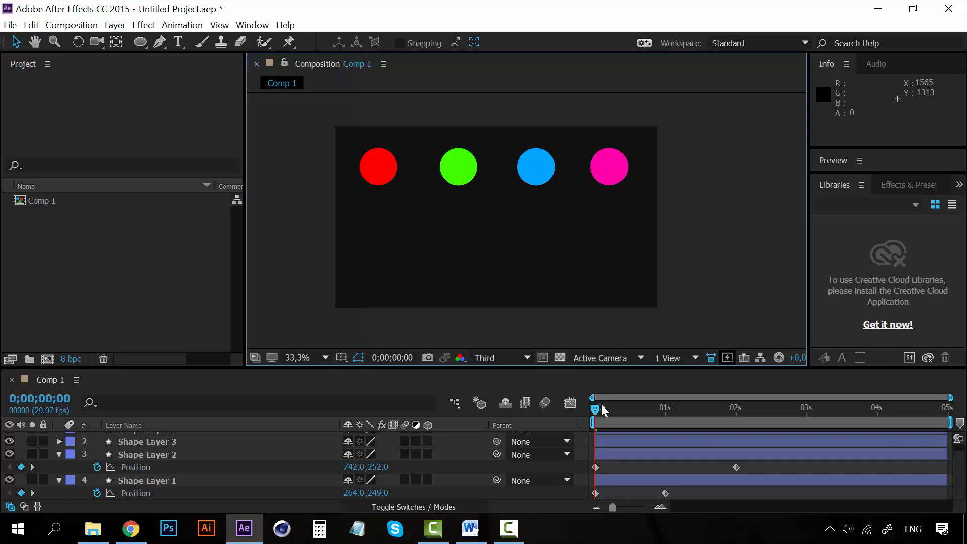
click(527, 357)
key(Escape)
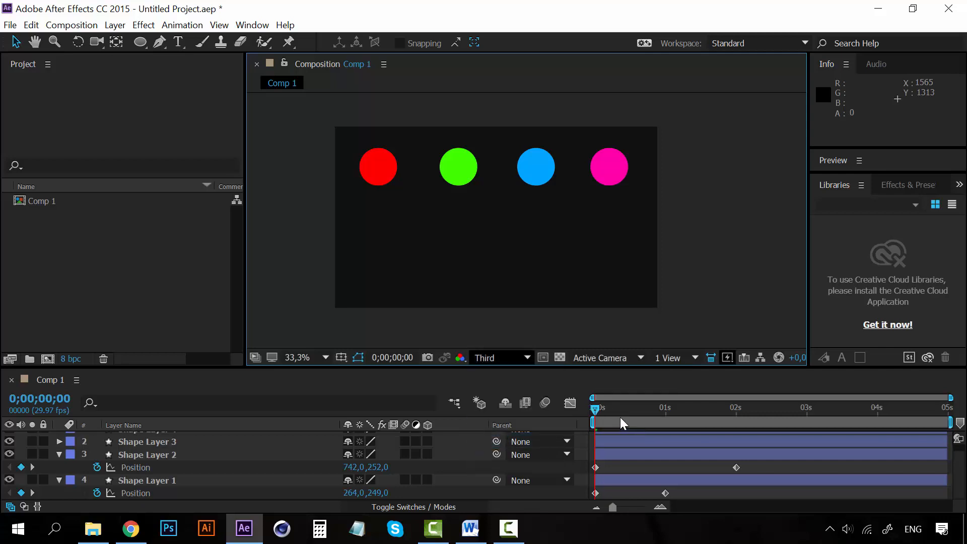
key(ctrl+alt+shift+j)
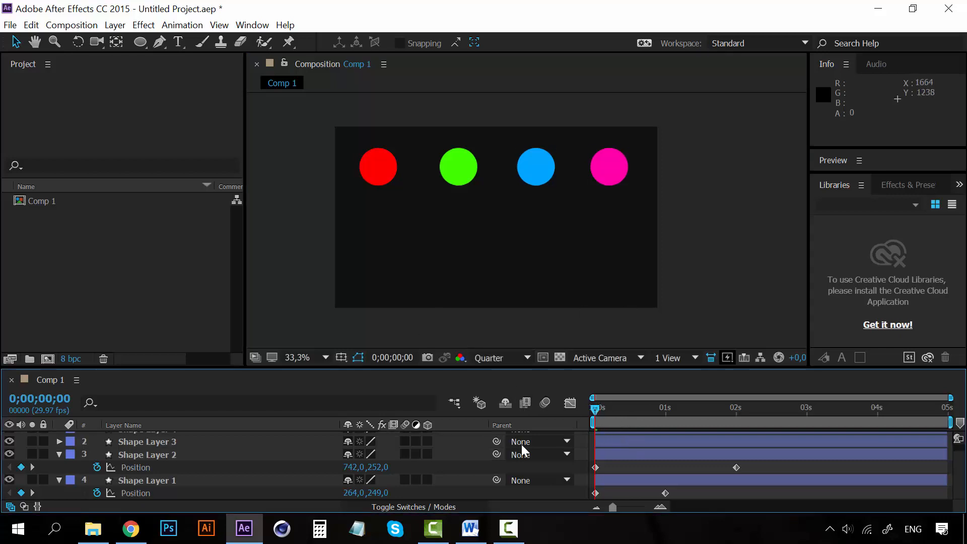
Step: Reveal the Position property of the blue circle's layer and set its first keyframe at 0 seconds
click(166, 441)
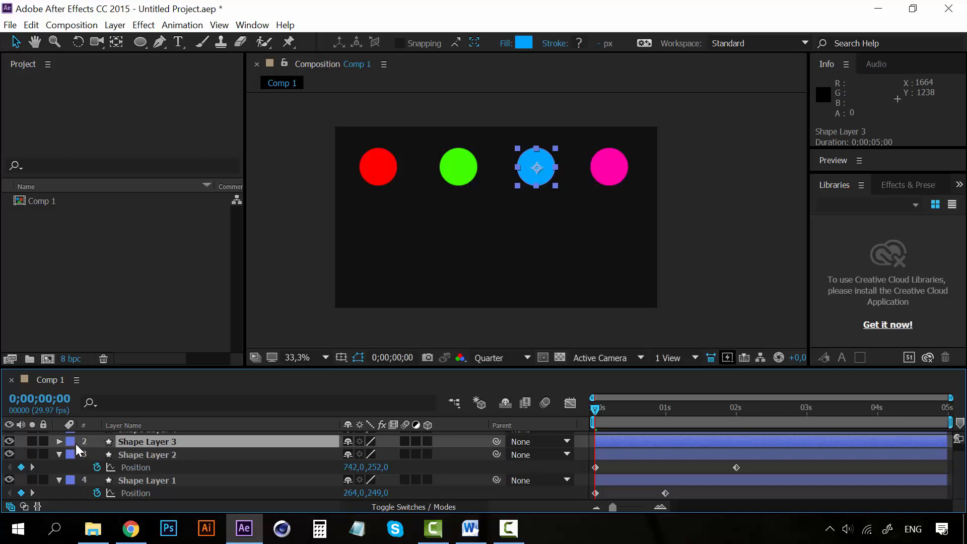
key(p)
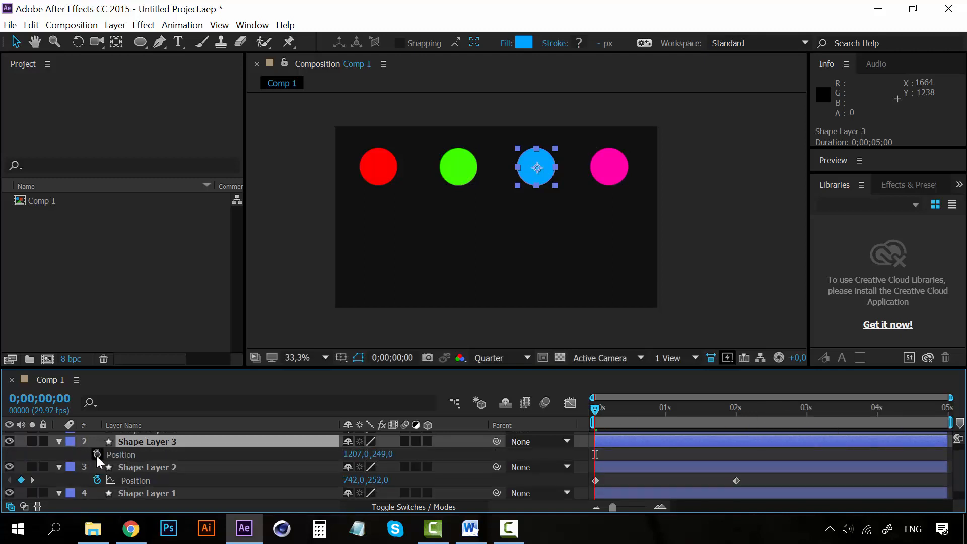
click(96, 454)
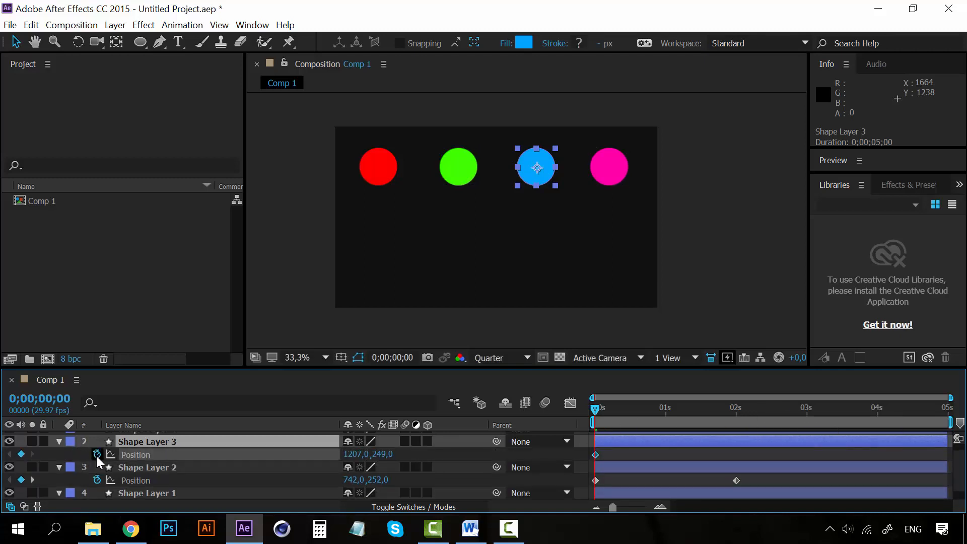
Step: At 3 seconds, keyframe the blue circle straight down by setting its Position to 1207, 873
click(808, 412)
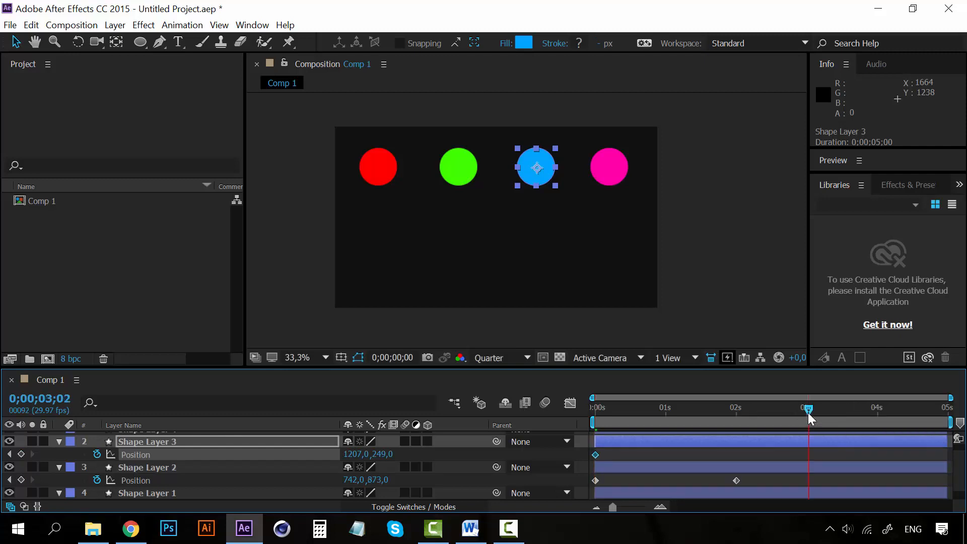
drag(811, 406, 809, 407)
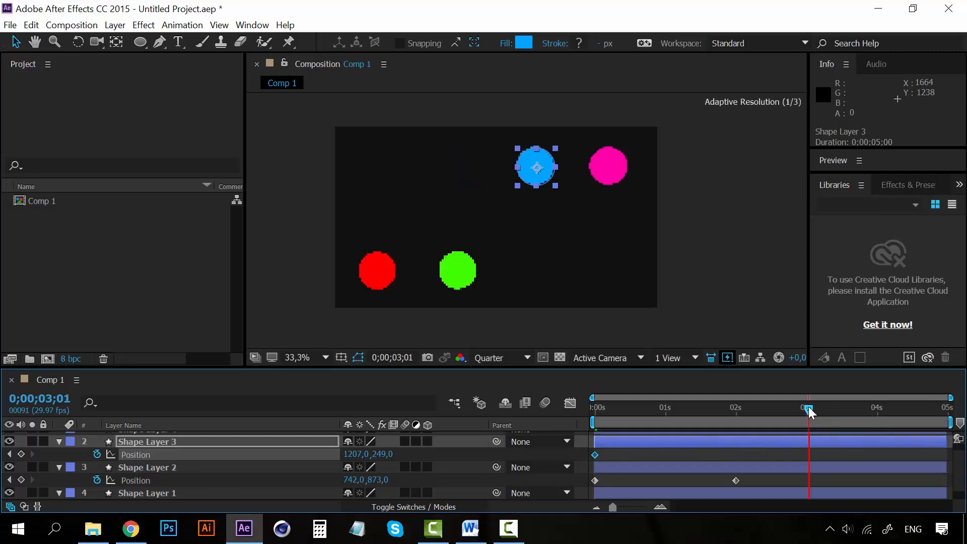
key(Page_Up)
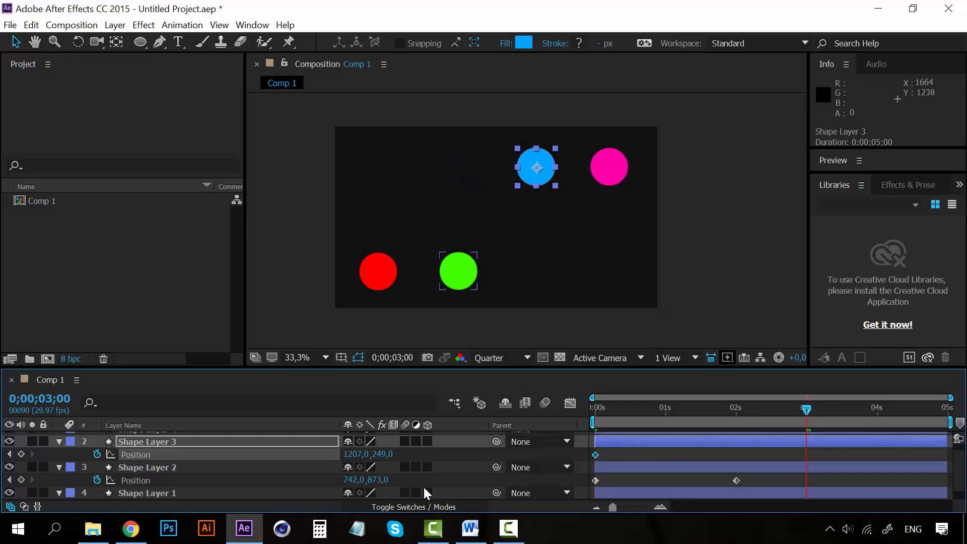
click(385, 454)
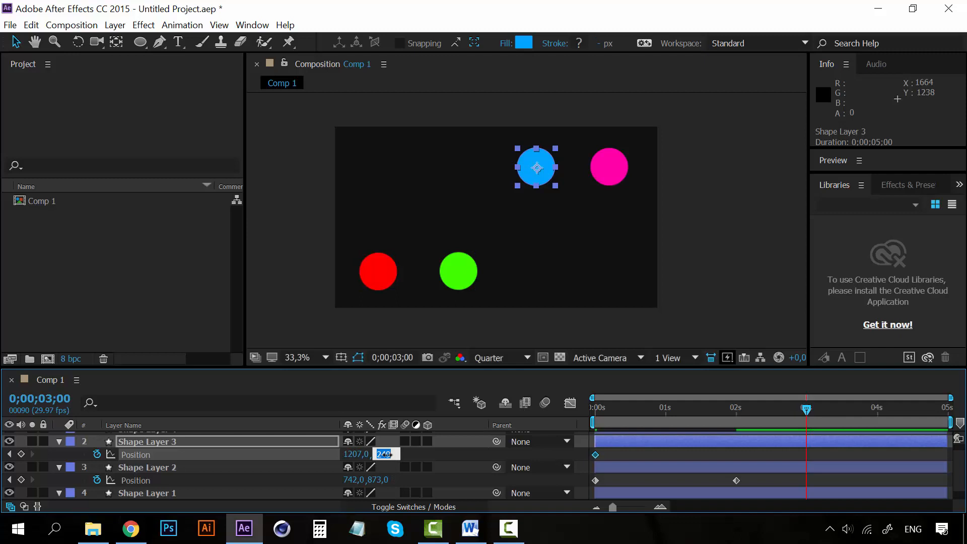
text(873)
key(Return)
click(627, 434)
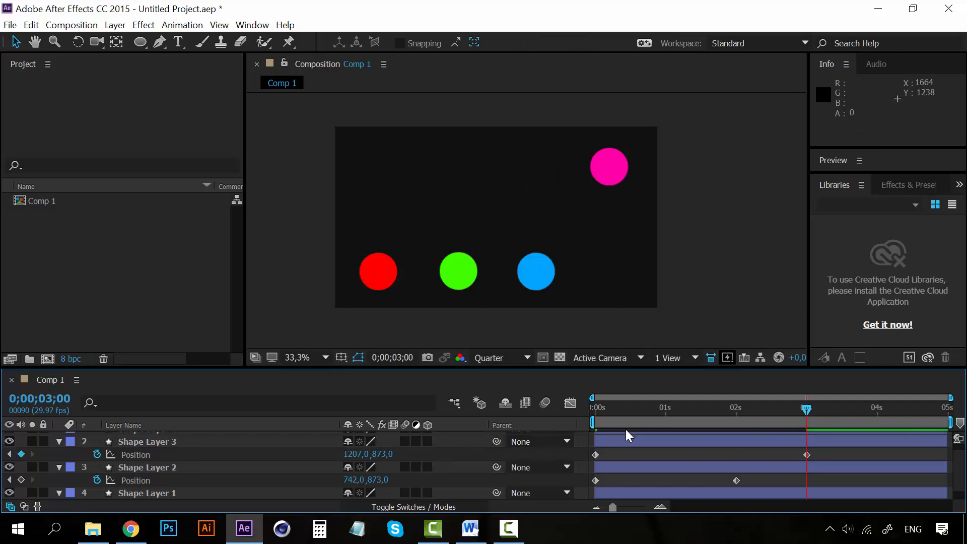
Step: Return to 0 seconds, reveal the Position property of the pink circle's layer and set its first keyframe
scroll(327, 457, up, 1)
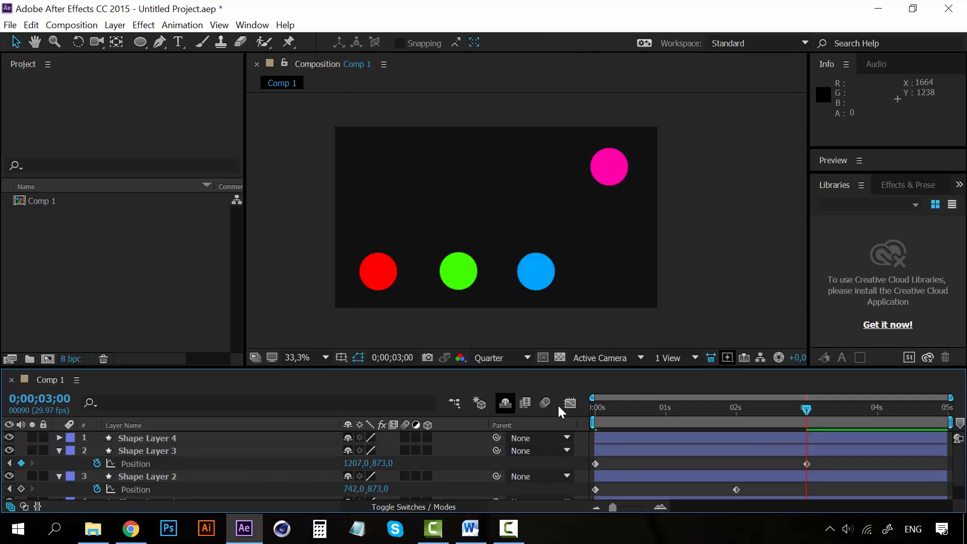
click(621, 406)
drag(621, 403, 592, 404)
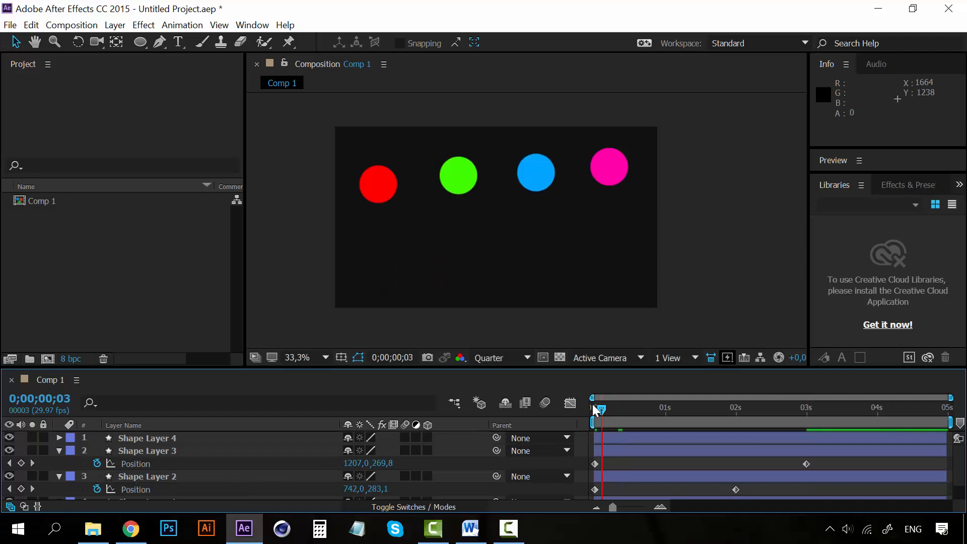
click(155, 440)
key(p)
click(106, 449)
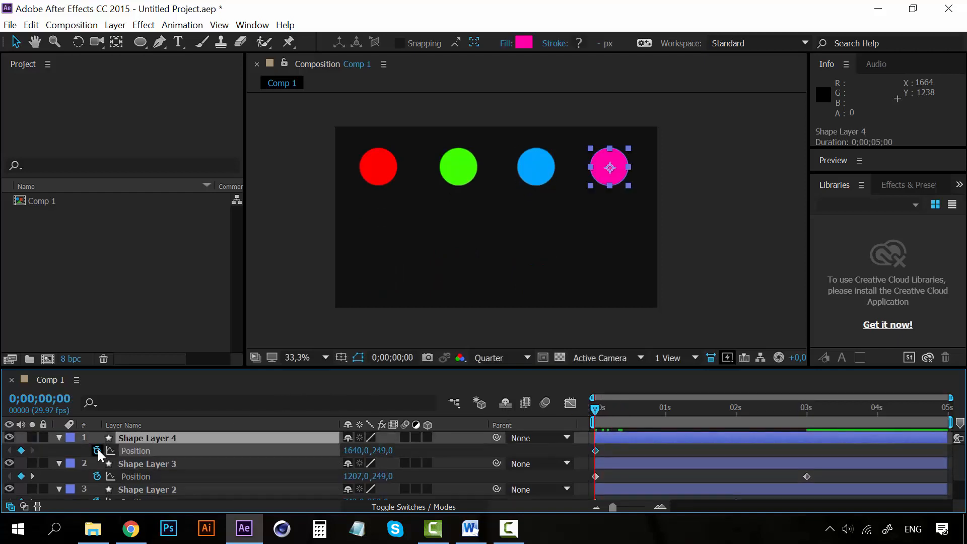
Step: At 4 seconds, keyframe the pink circle straight down by setting its Position to 1640, 873
click(877, 411)
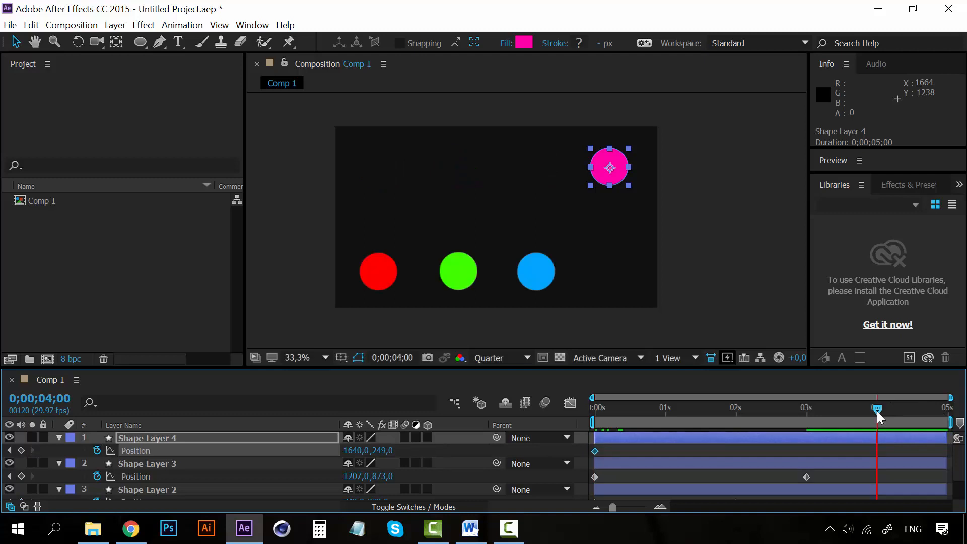
click(381, 451)
text(873)
key(Return)
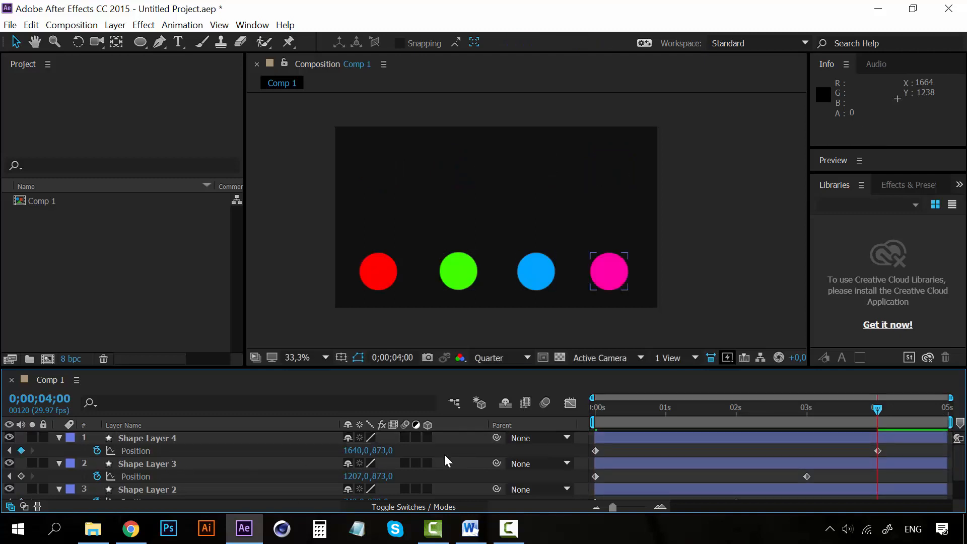
Step: Preview the drop of all four circles from the start and return to 0 seconds
drag(661, 410, 588, 407)
key(space)
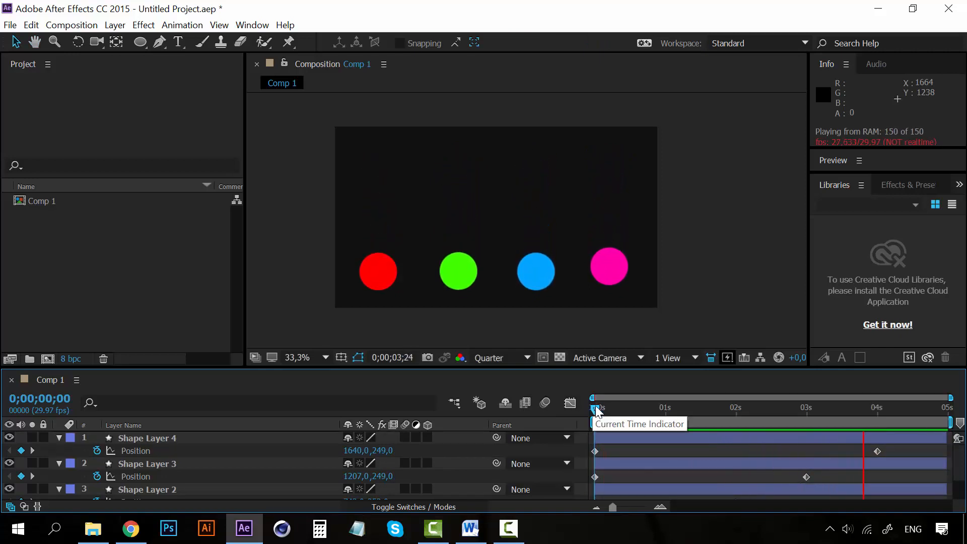
key(space)
key(space)
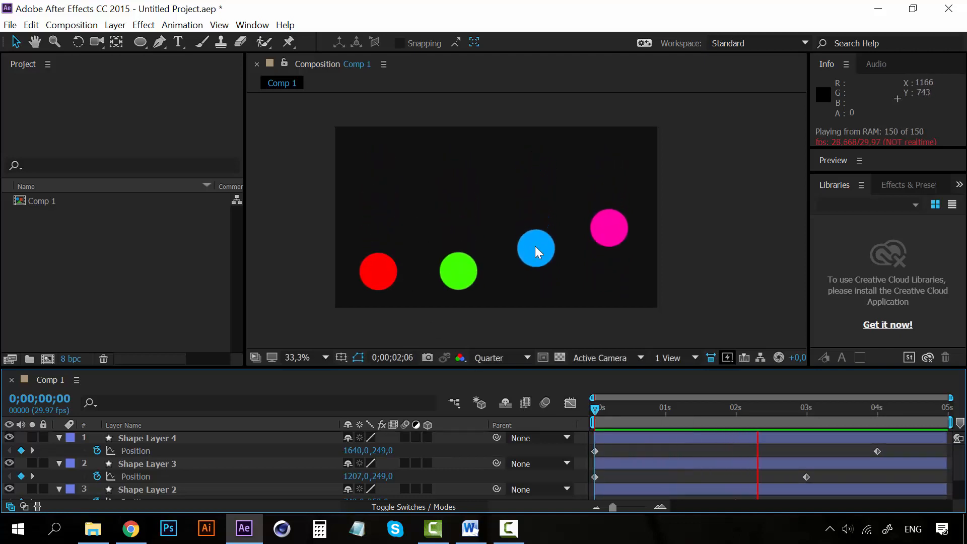
click(594, 406)
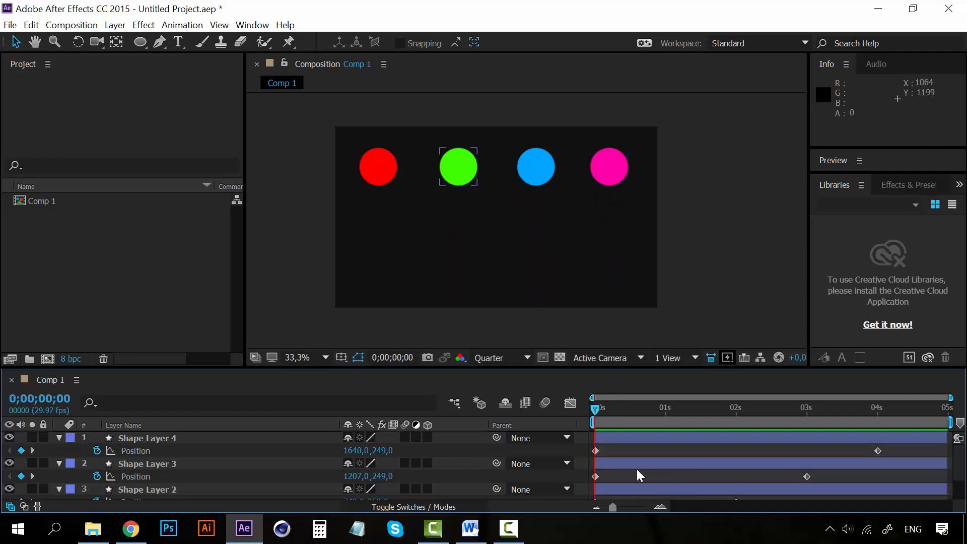
Step: Review the Position keyframes of all four layers and replay the animation from 0 seconds
scroll(626, 469, down, 2)
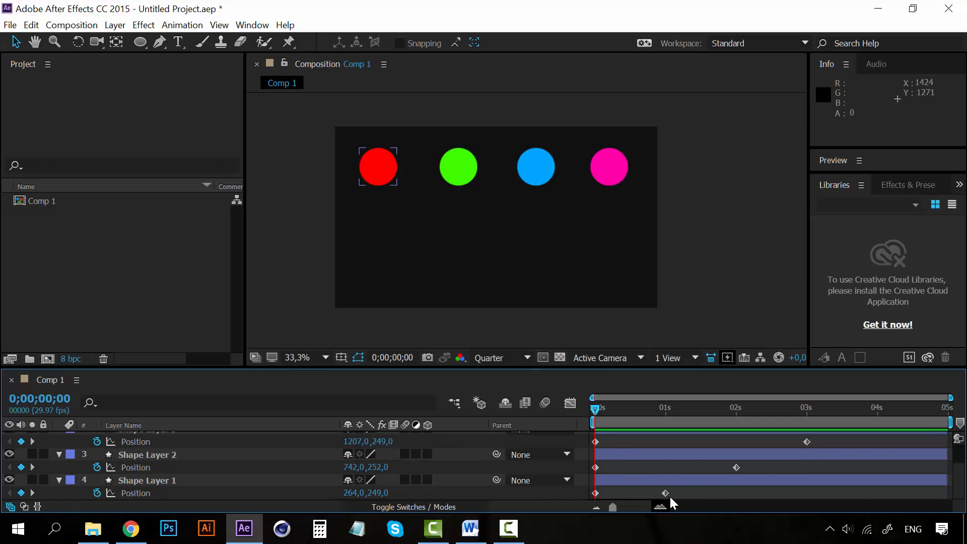
scroll(669, 494, up, 2)
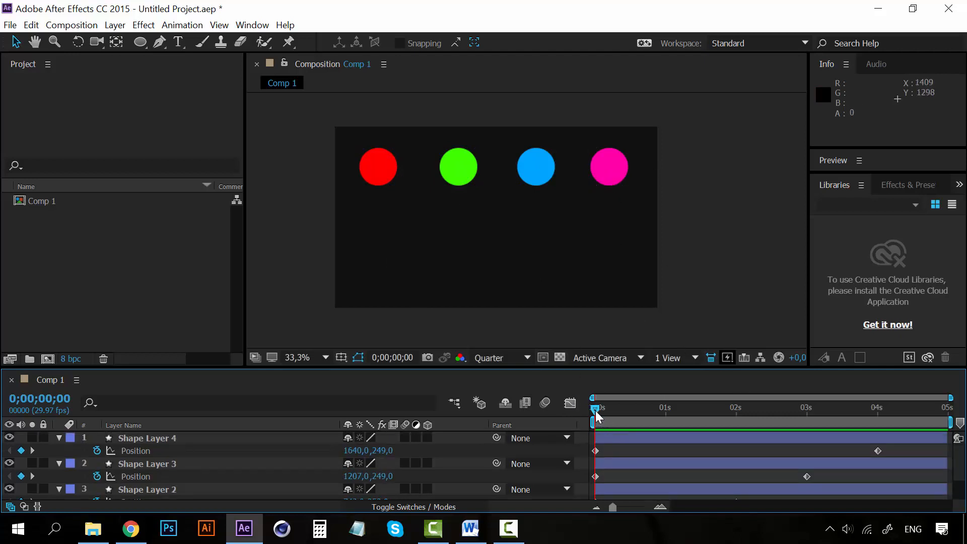
key(space)
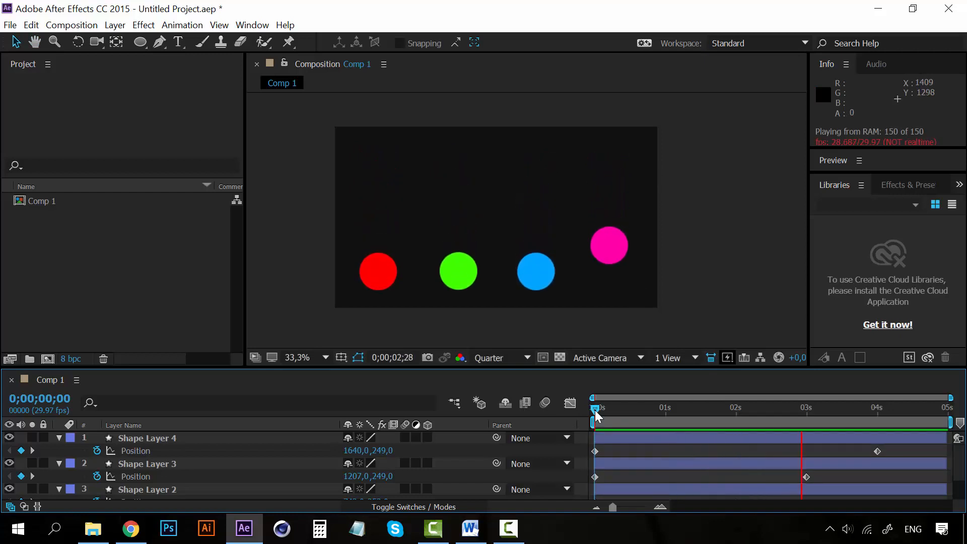
key(space)
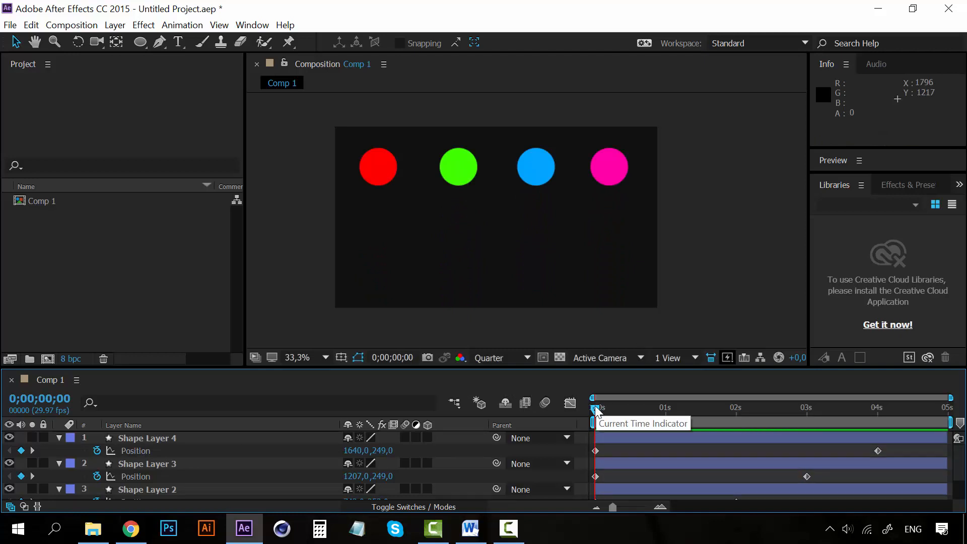
key(space)
key(space)
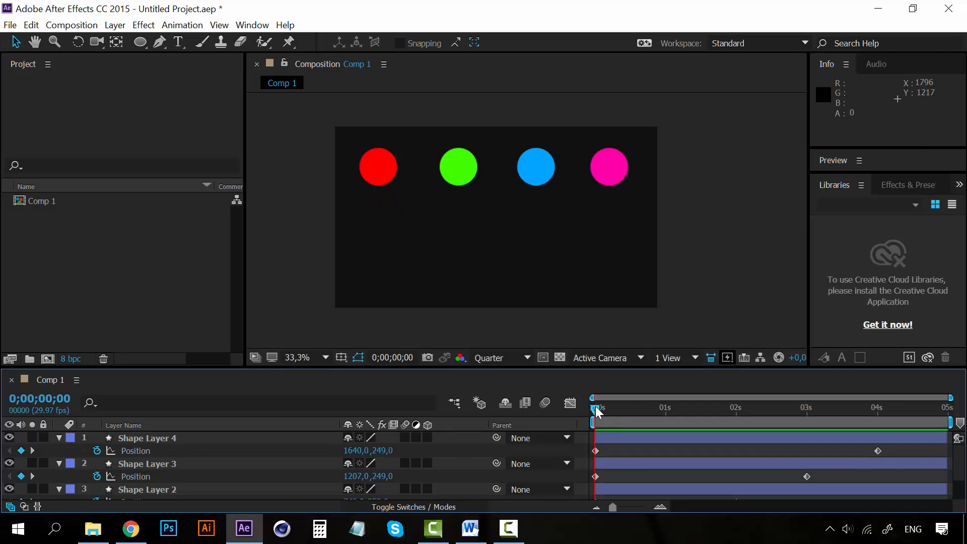
Step: Reveal the Opacity property of the green circle's layer and set a 100% keyframe at 1 second
click(144, 437)
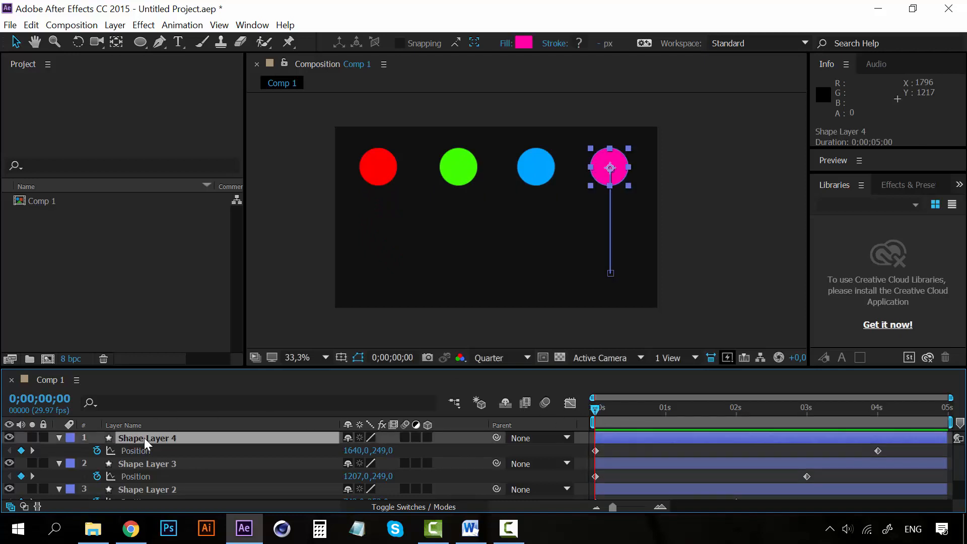
scroll(141, 473, down, 2)
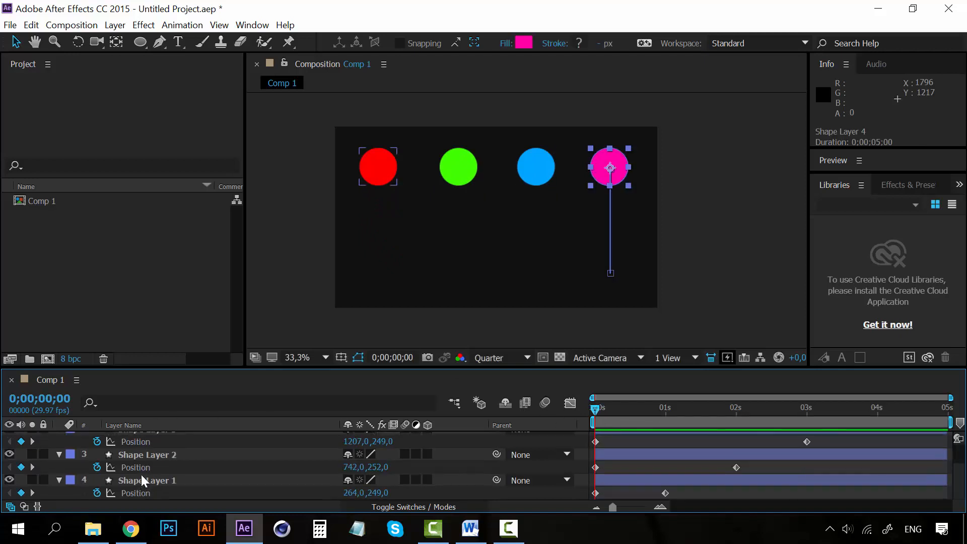
click(146, 454)
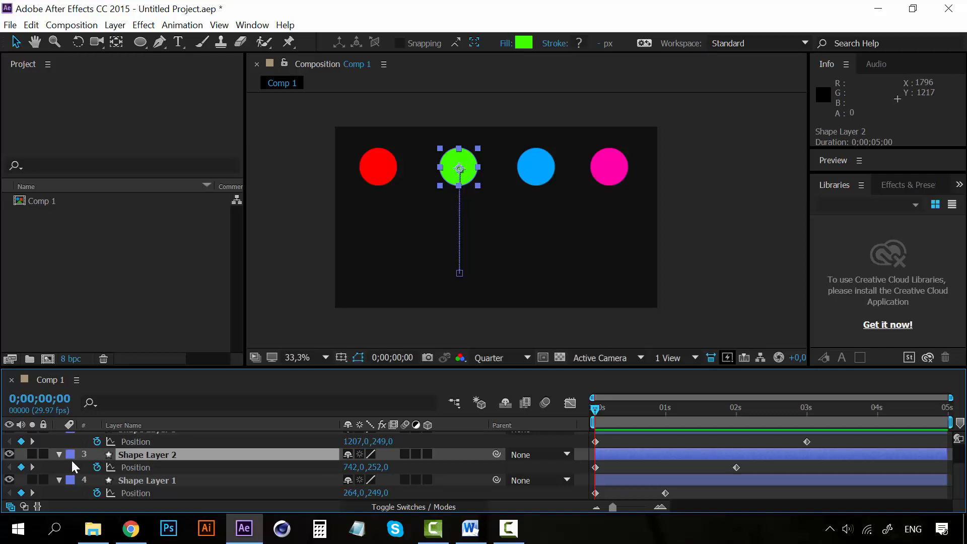
key(t)
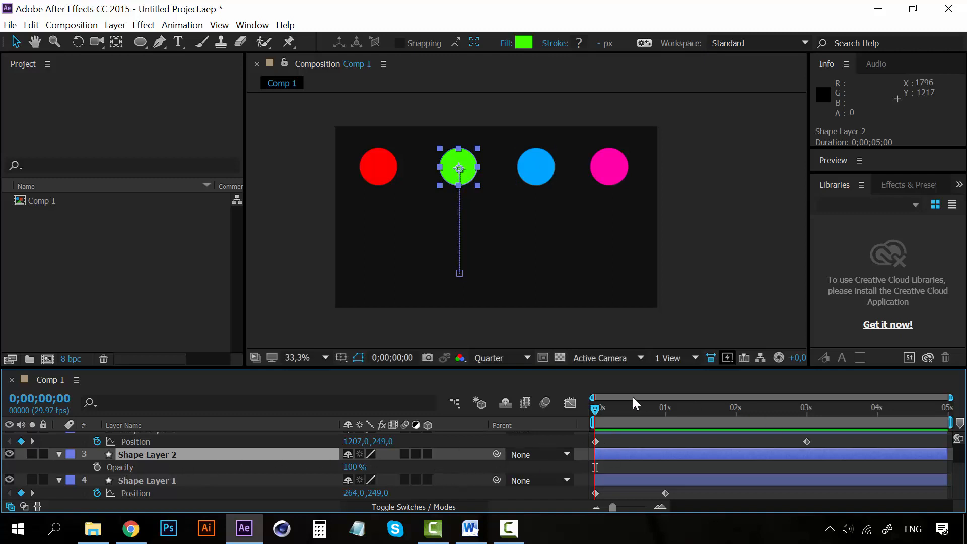
drag(594, 408, 664, 408)
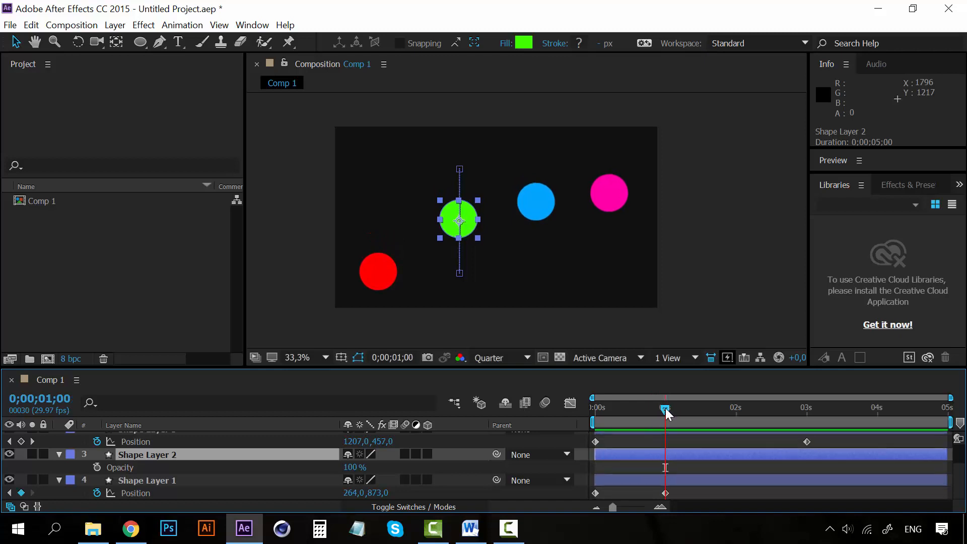
click(98, 468)
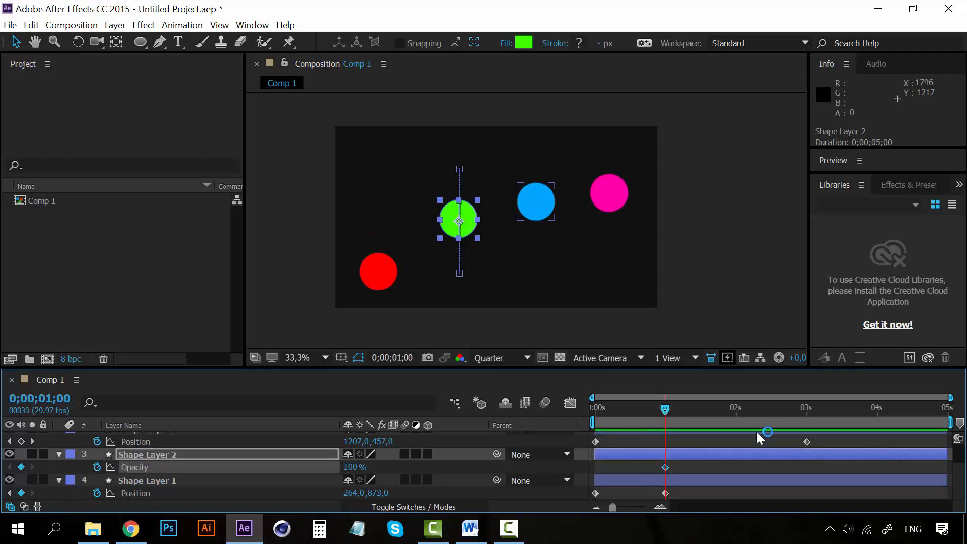
Step: Keyframe the green circle's Opacity at 0% at 2 seconds and preview the fade from near the start
click(737, 409)
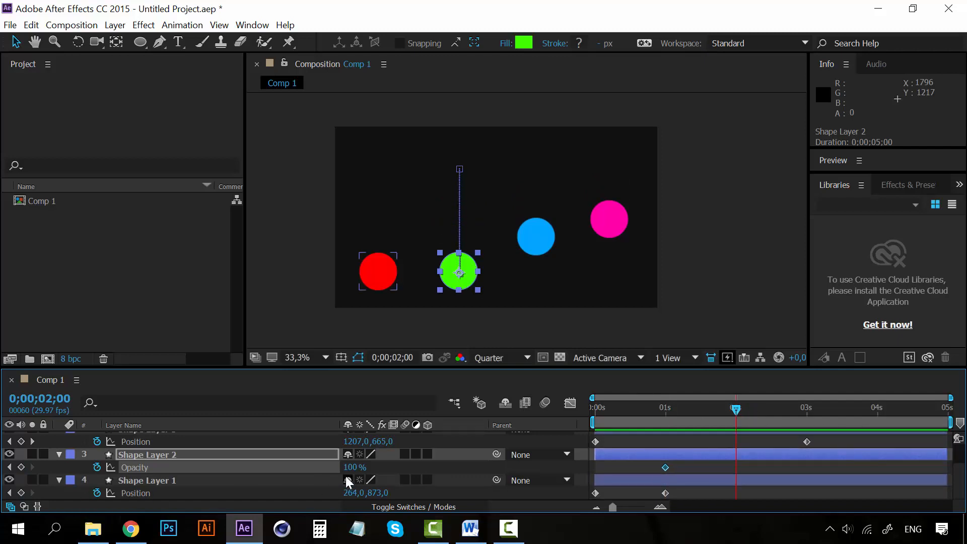
click(22, 467)
drag(736, 408, 603, 408)
key(space)
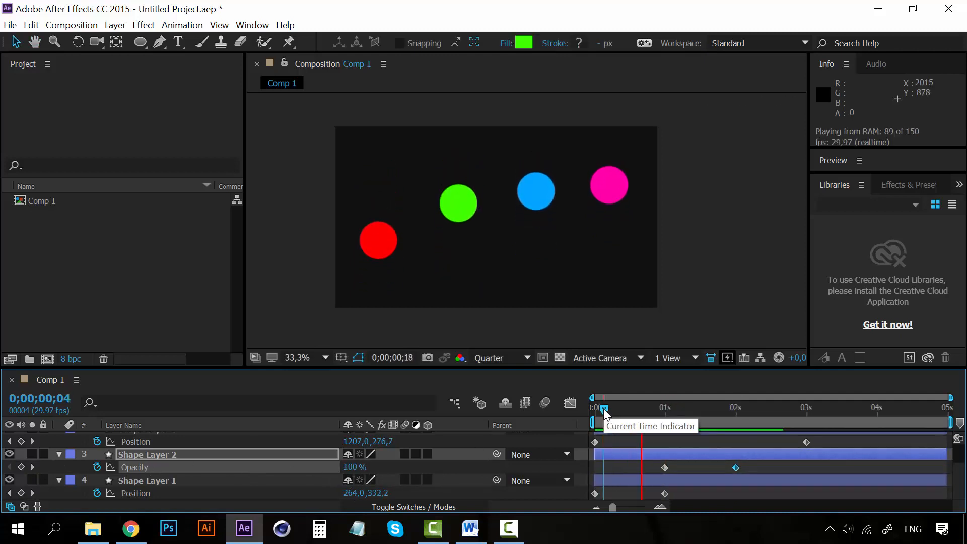
Step: Check the Opacity values stored in the green circle's keyframes at 1 and 2 seconds
drag(604, 408, 664, 412)
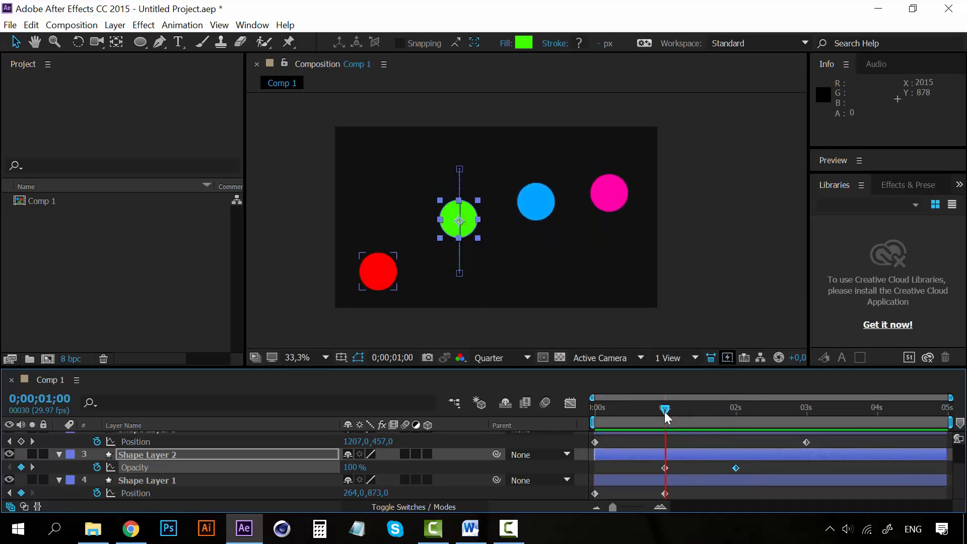
click(669, 469)
click(665, 467)
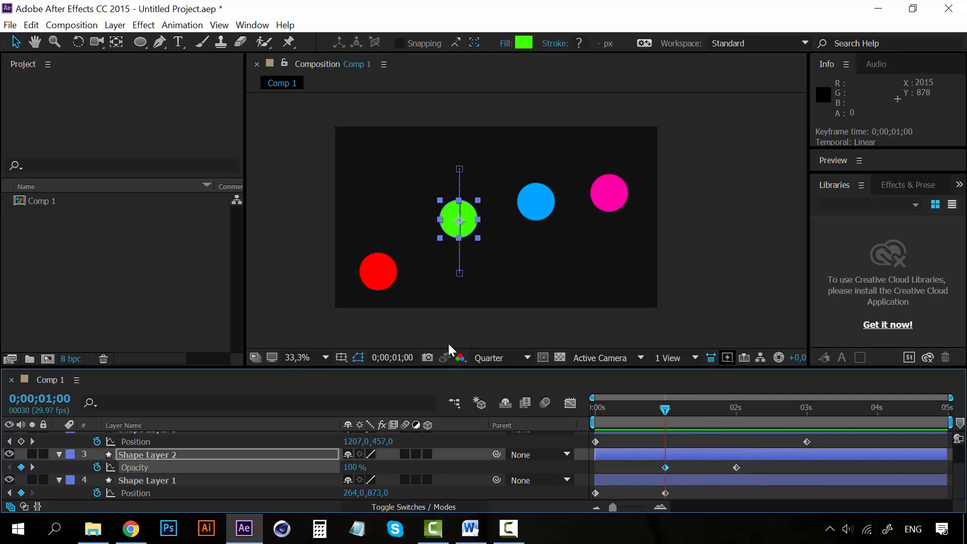
key(ctrl+shift+o)
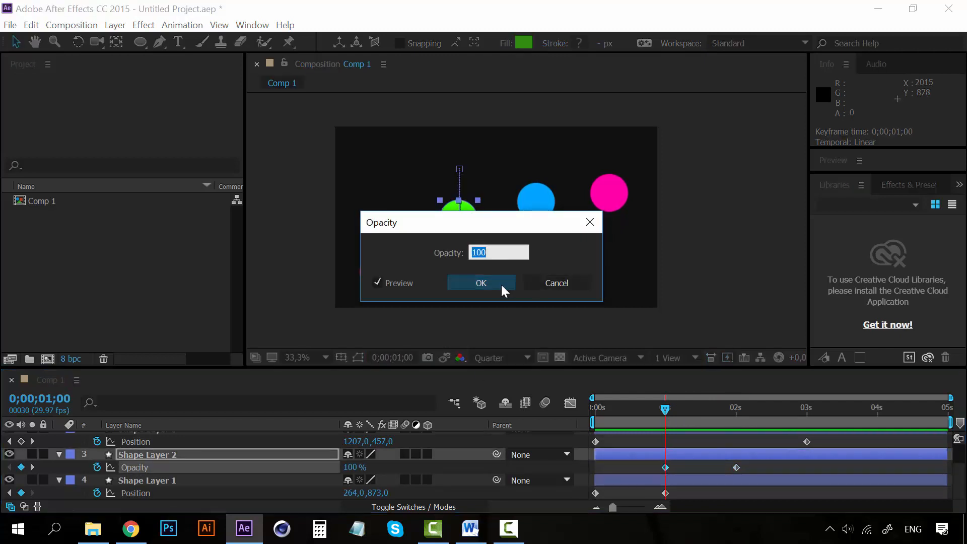
click(500, 285)
click(737, 411)
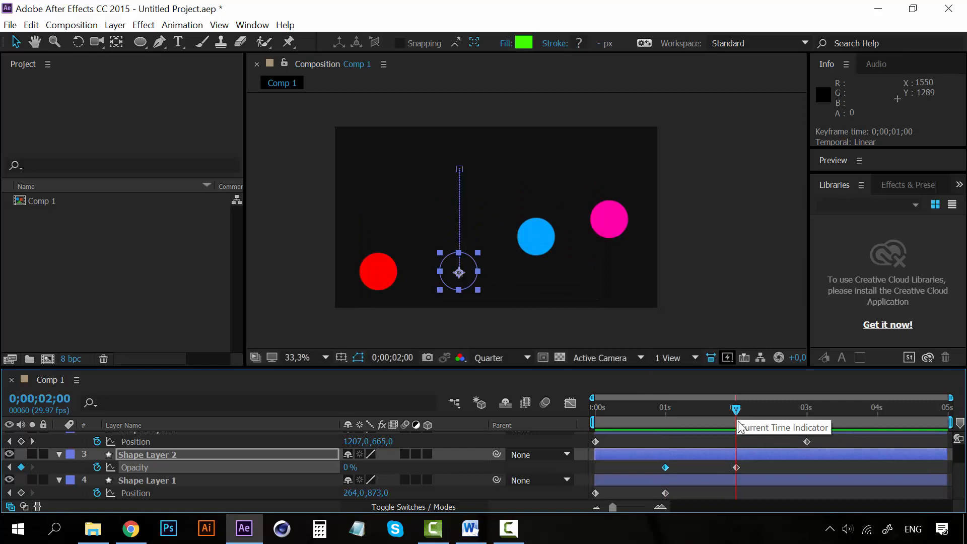
double_click(735, 466)
click(475, 280)
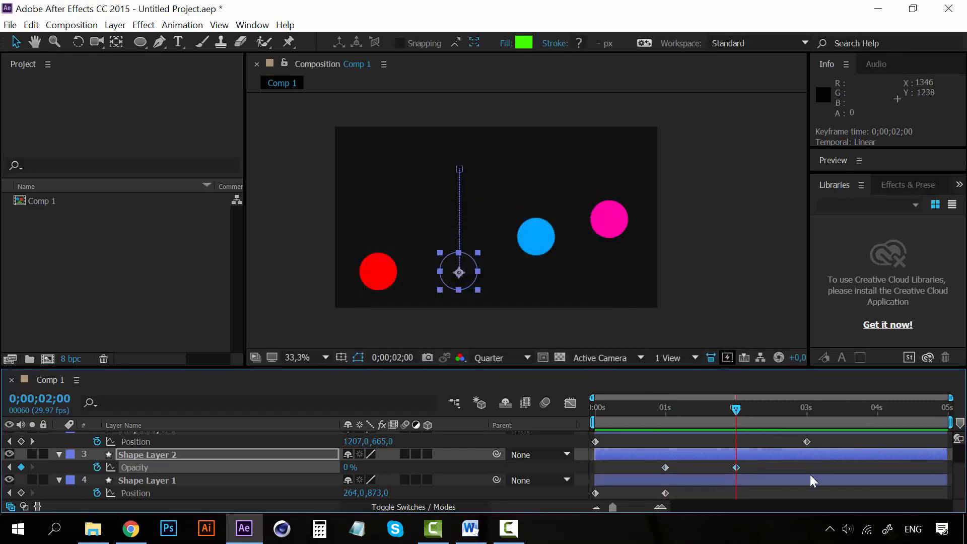
mouse_move(665, 468)
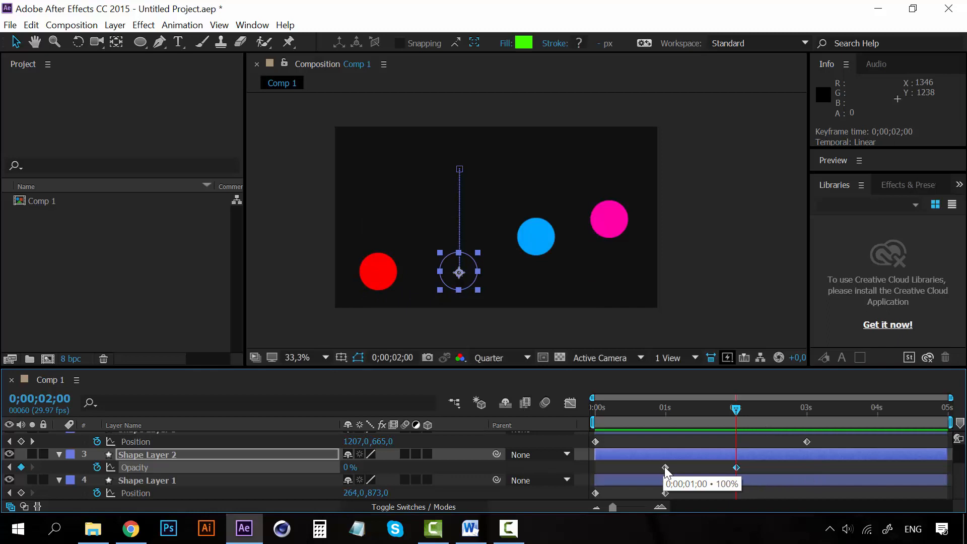
mouse_move(738, 469)
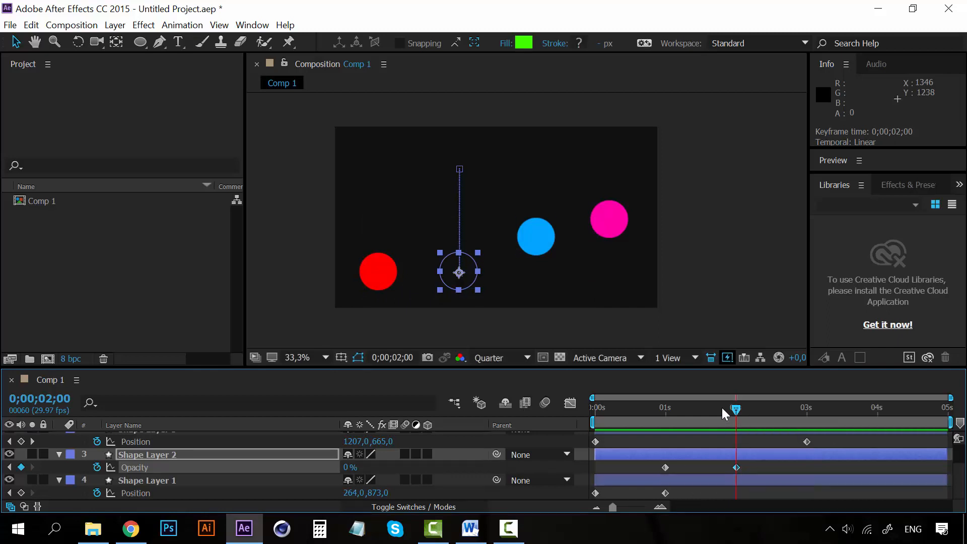
Step: Preview the green circle's fade, move its 0% Opacity keyframe earlier to about 1.25 seconds and preview again
drag(721, 407, 665, 407)
key(space)
drag(737, 468, 684, 468)
key(space)
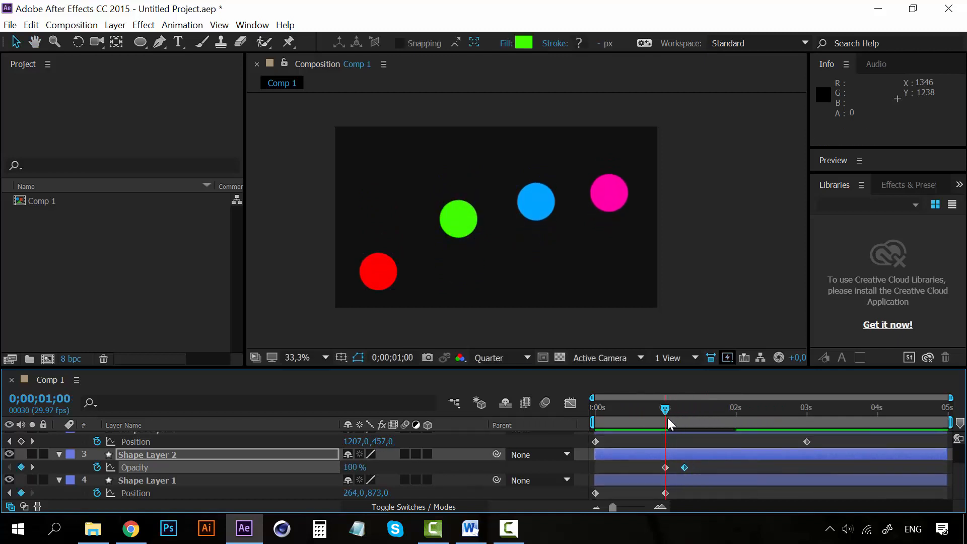
click(658, 413)
key(space)
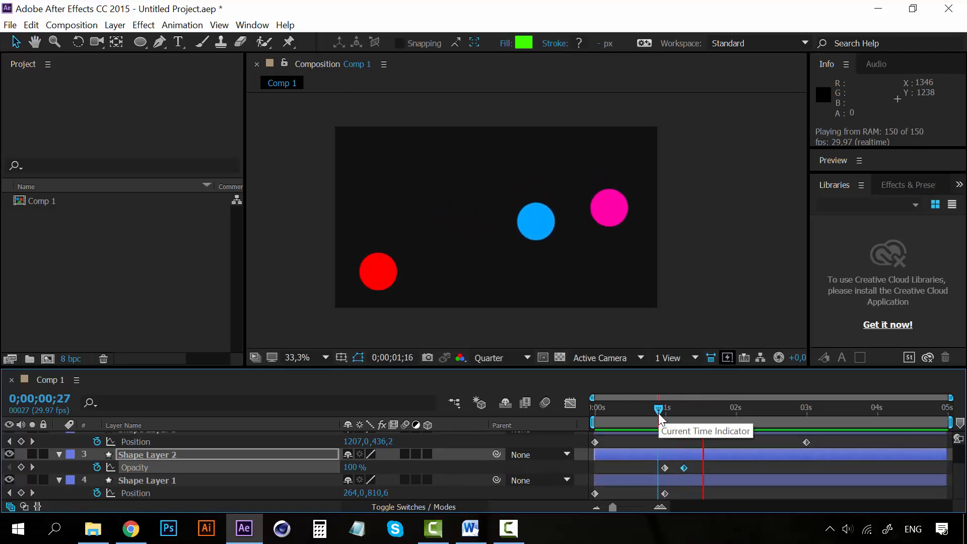
key(space)
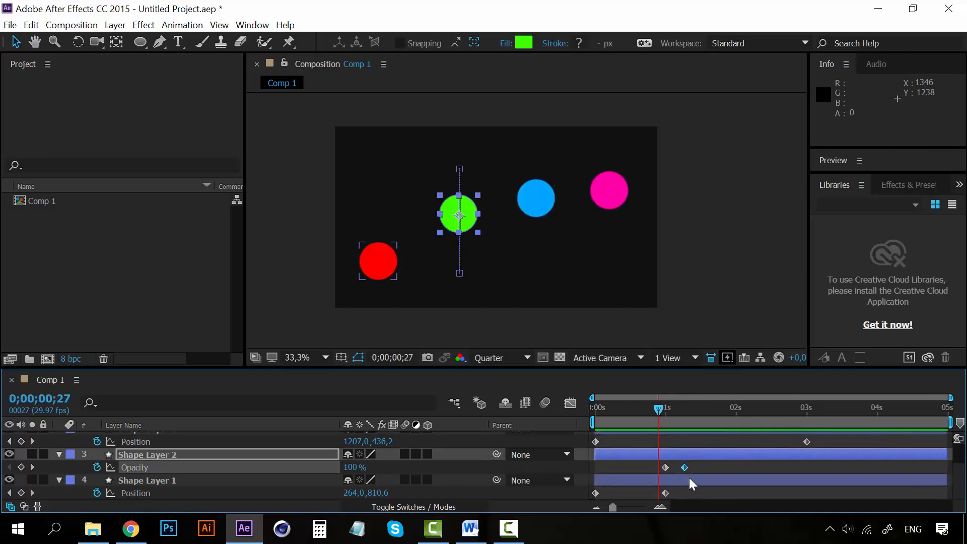
Step: Preview the green circle's fade with its 0% Opacity keyframe at about 3.6 seconds and again at about 2 seconds
drag(684, 468, 849, 464)
key(space)
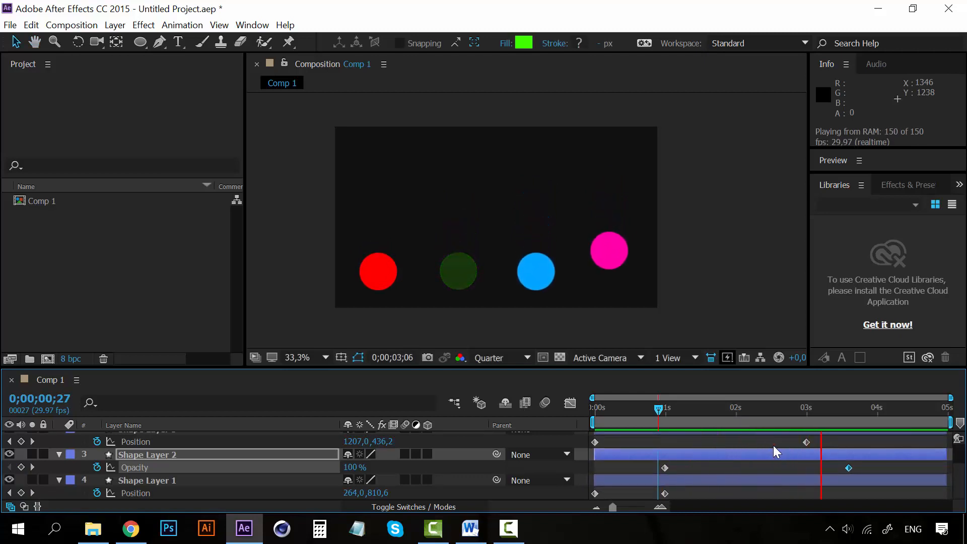
click(726, 467)
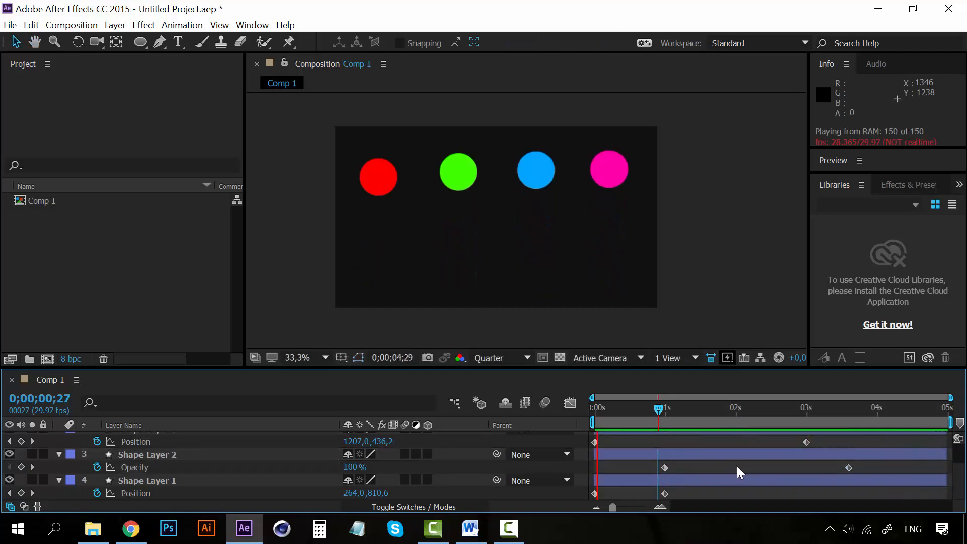
drag(849, 468, 738, 468)
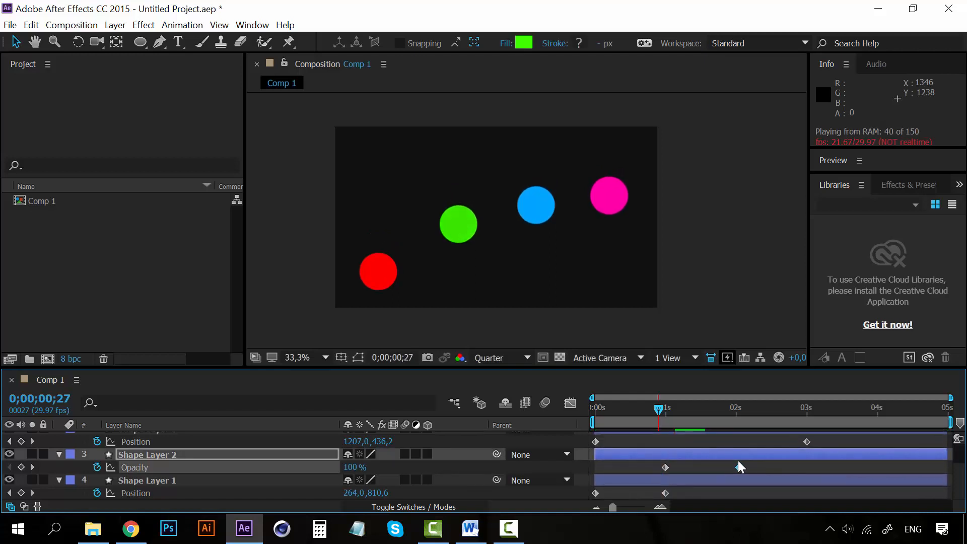
key(space)
click(763, 470)
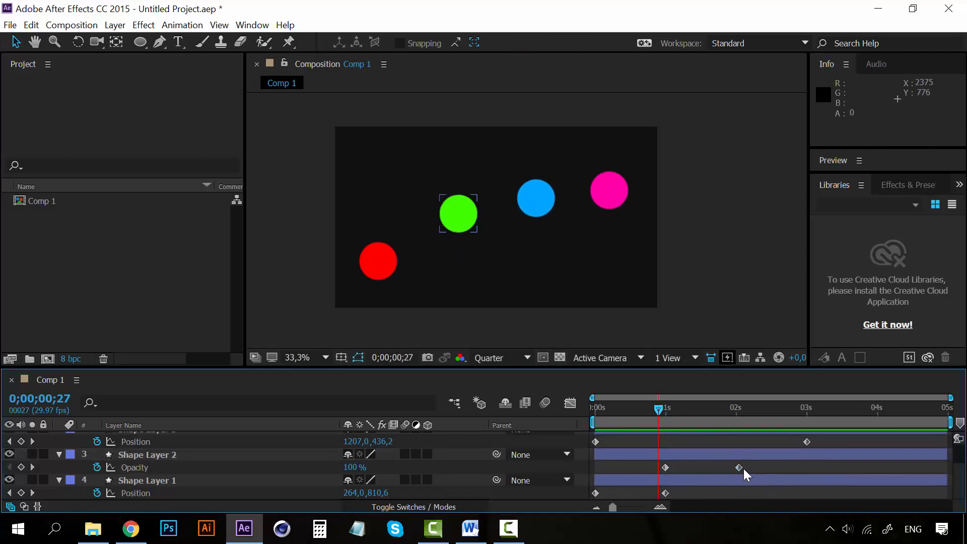
Step: Delete both Opacity keyframes of the green circle
click(739, 468)
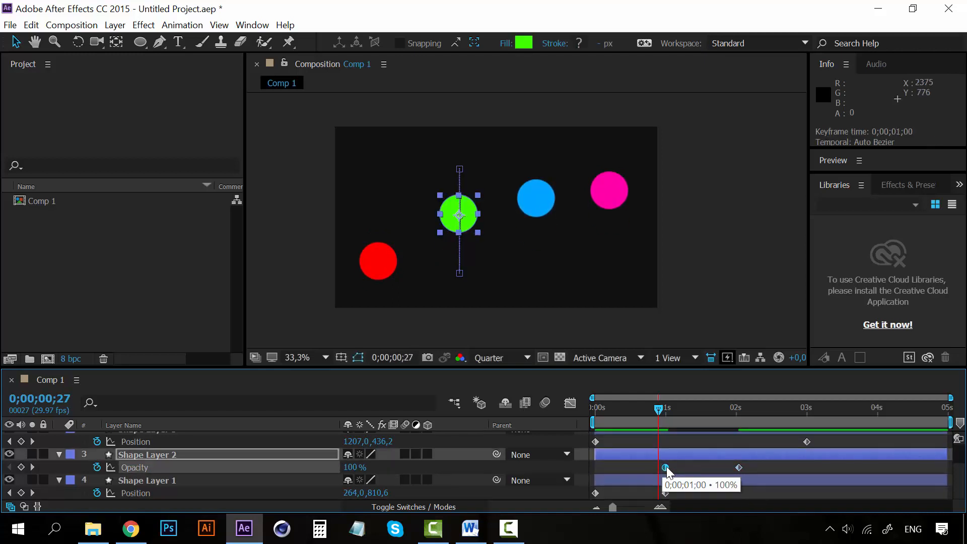
key(Delete)
click(742, 466)
click(739, 467)
key(Delete)
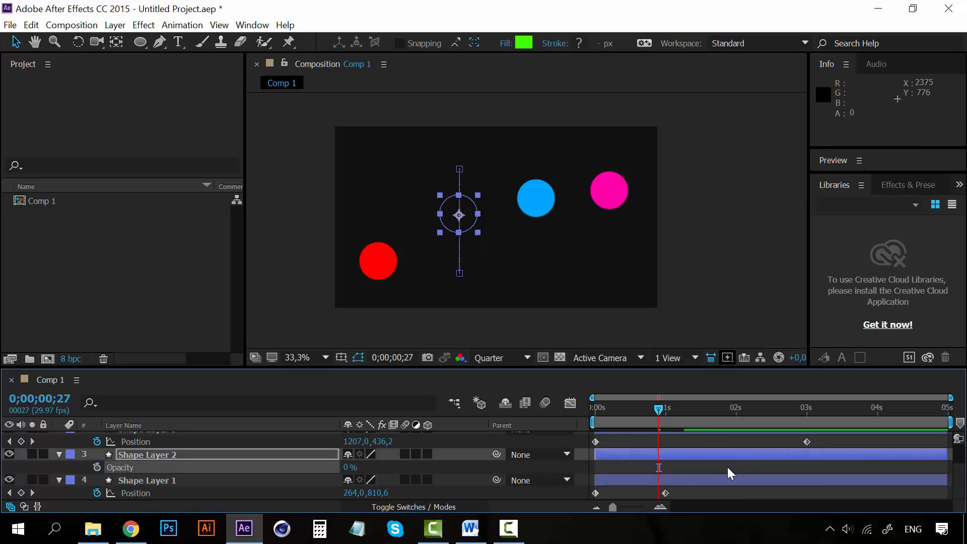
Step: Reveal the green circle's Position keyframes and move the final Position keyframes of the green, blue and pink circles to 1 second
click(160, 456)
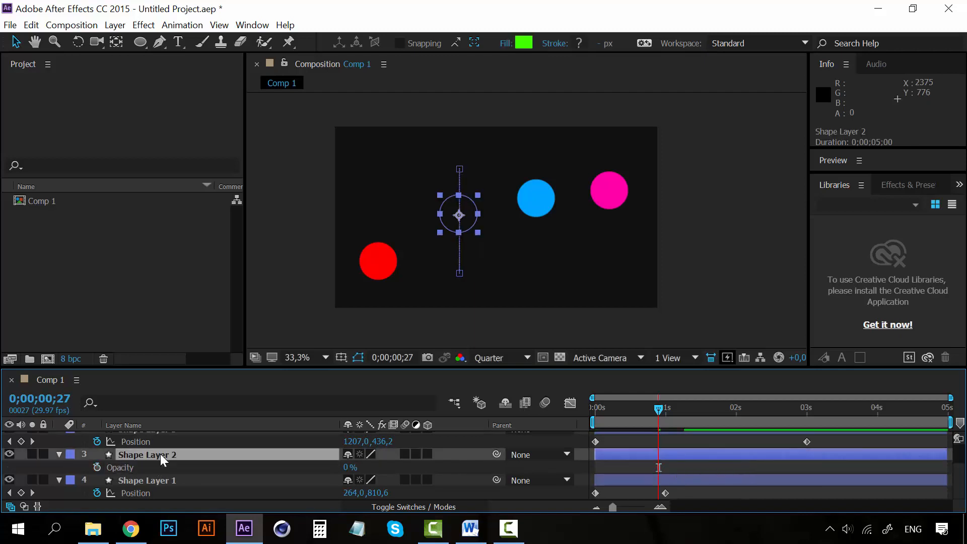
key(p)
scroll(181, 480, up, 2)
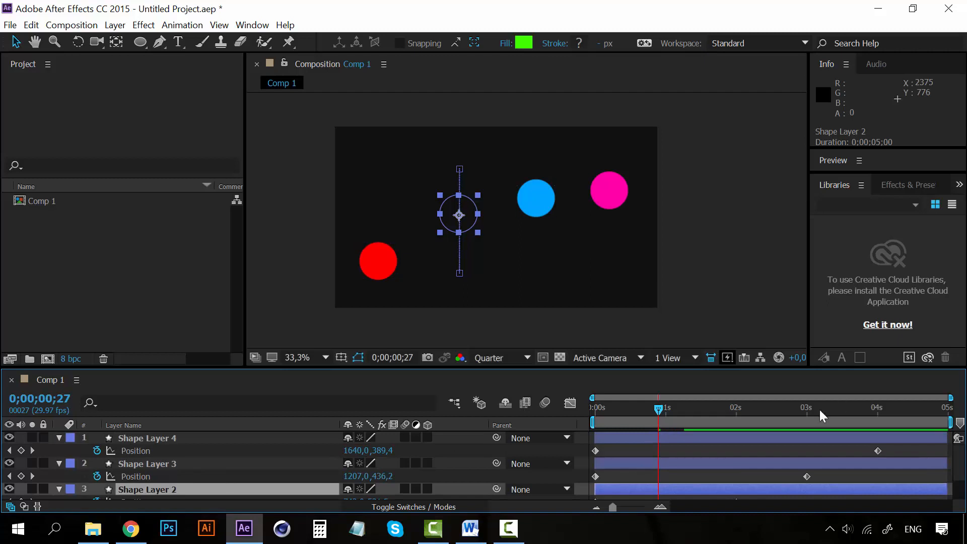
scroll(718, 469, down, 2)
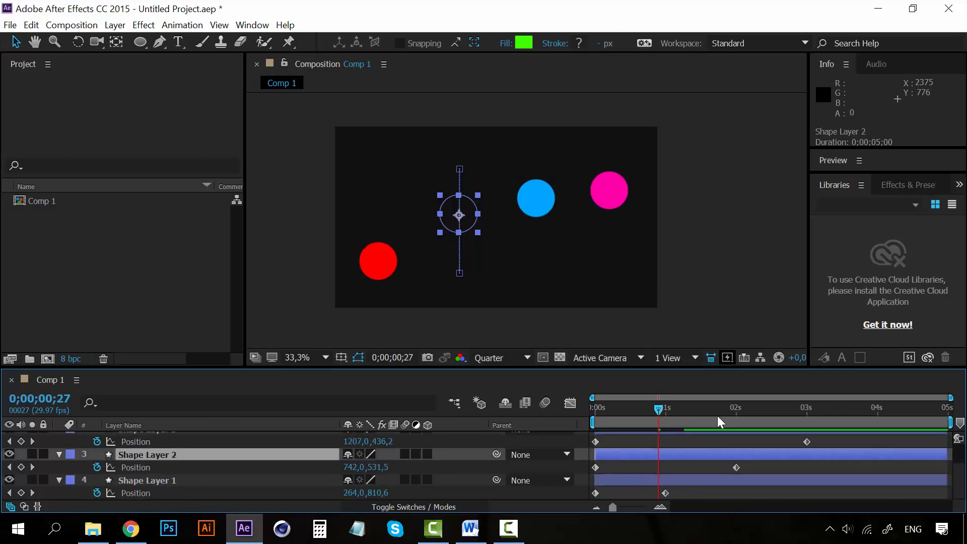
drag(737, 465, 668, 466)
drag(807, 441, 664, 450)
scroll(723, 460, up, 2)
drag(878, 449, 667, 449)
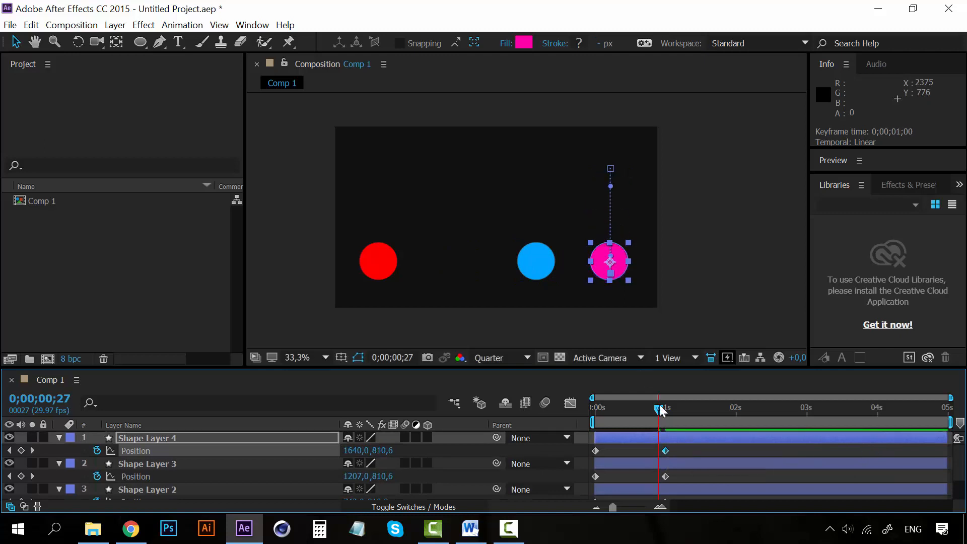
Step: Return to 0 seconds and set the green circle's Opacity to 100%
drag(660, 409, 591, 404)
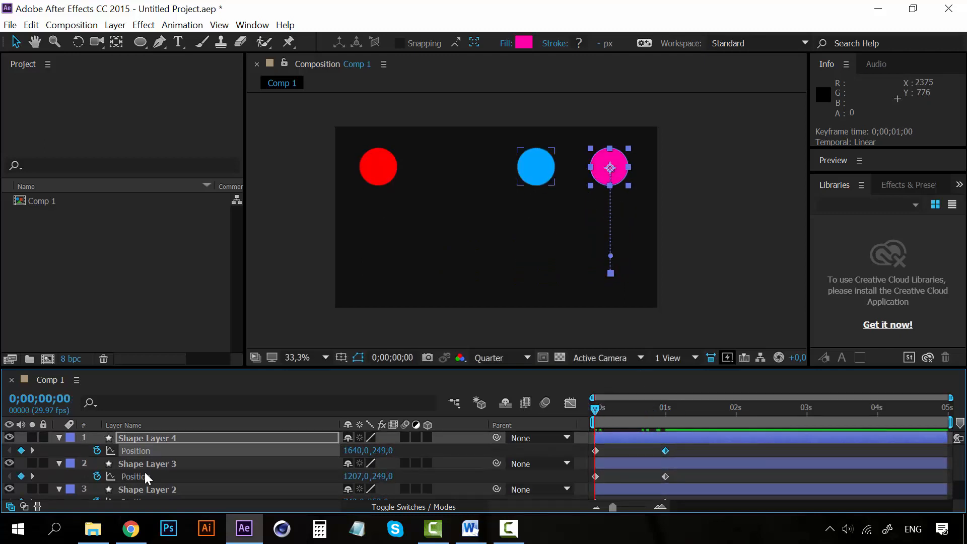
click(152, 488)
scroll(152, 487, down, 2)
key(t)
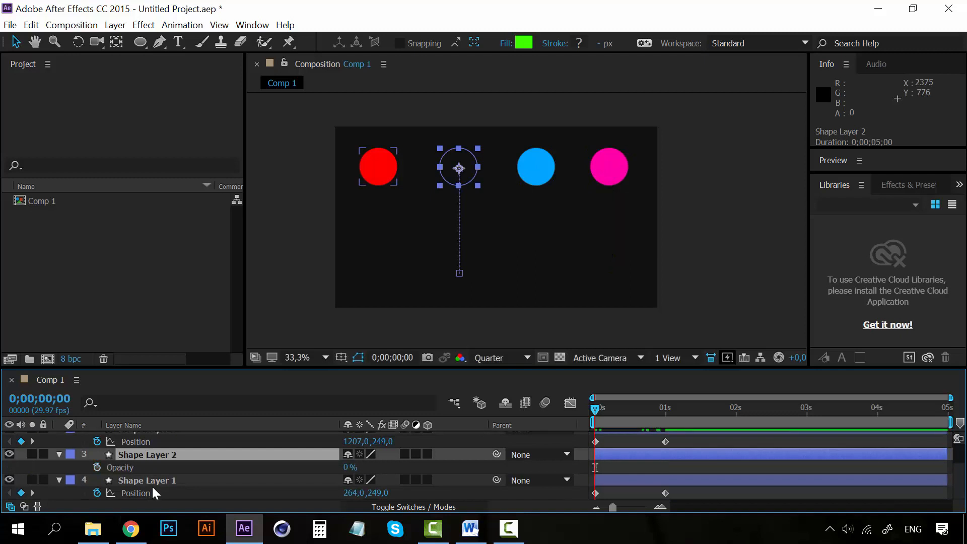
drag(350, 468, 473, 461)
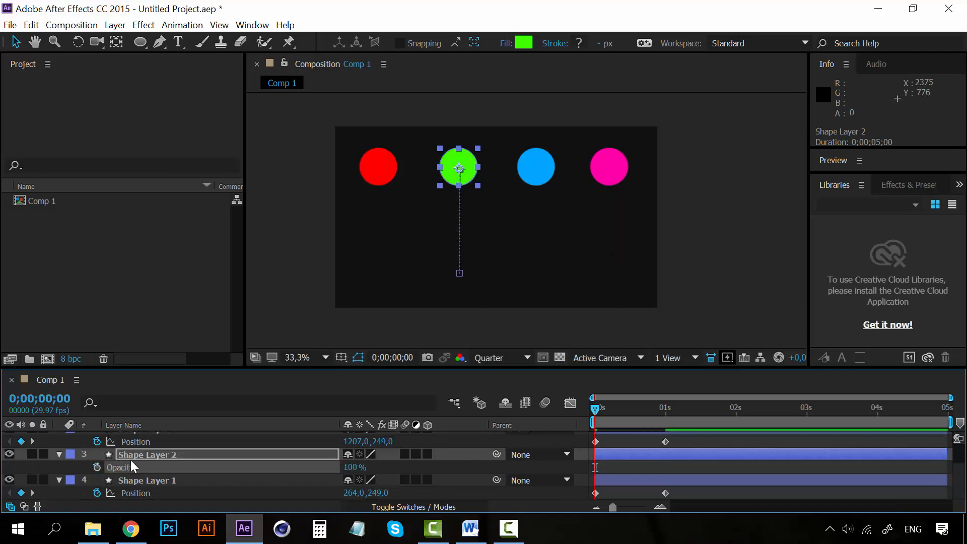
Step: Preview the simultaneous drop of all four circles from 0 seconds and zoom the timeline in on the first second
scroll(132, 461, up, 2)
key(space)
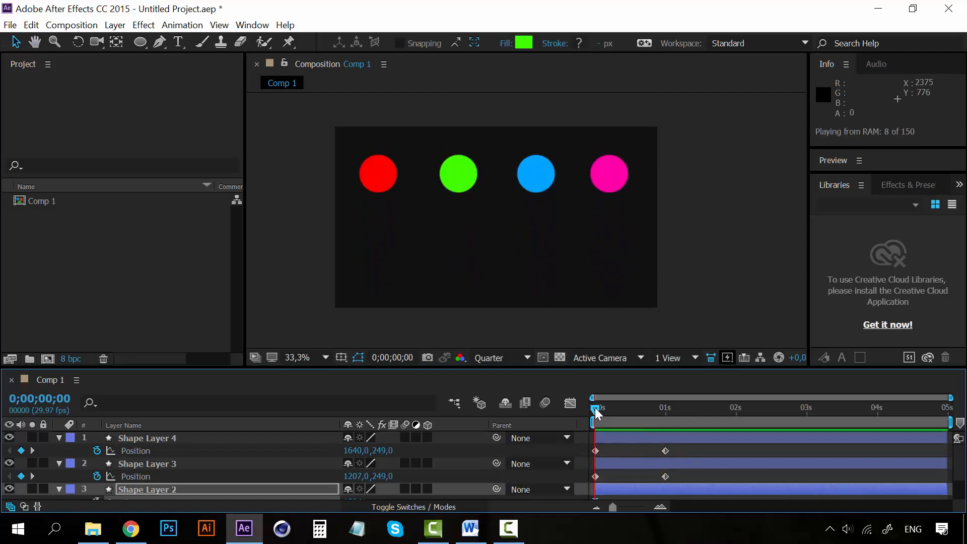
key(space)
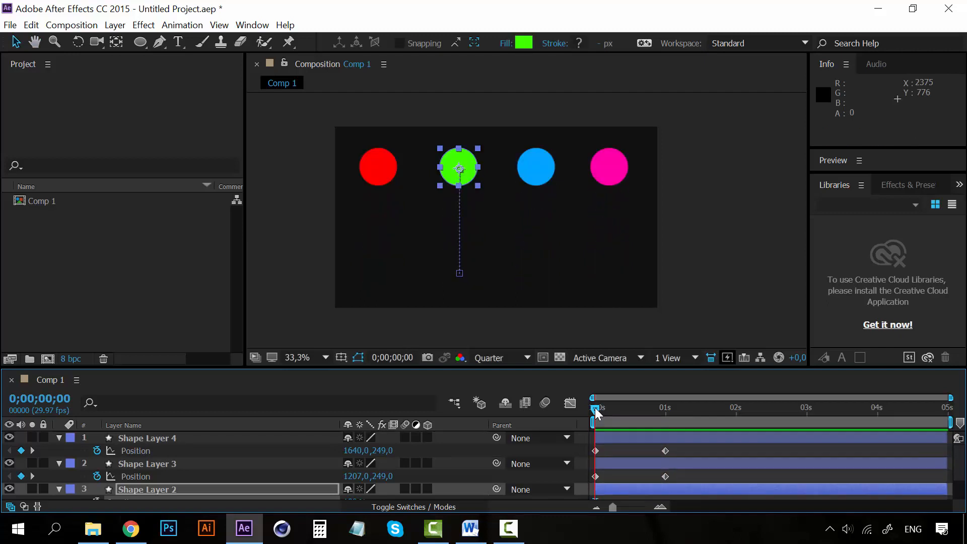
click(661, 506)
click(660, 507)
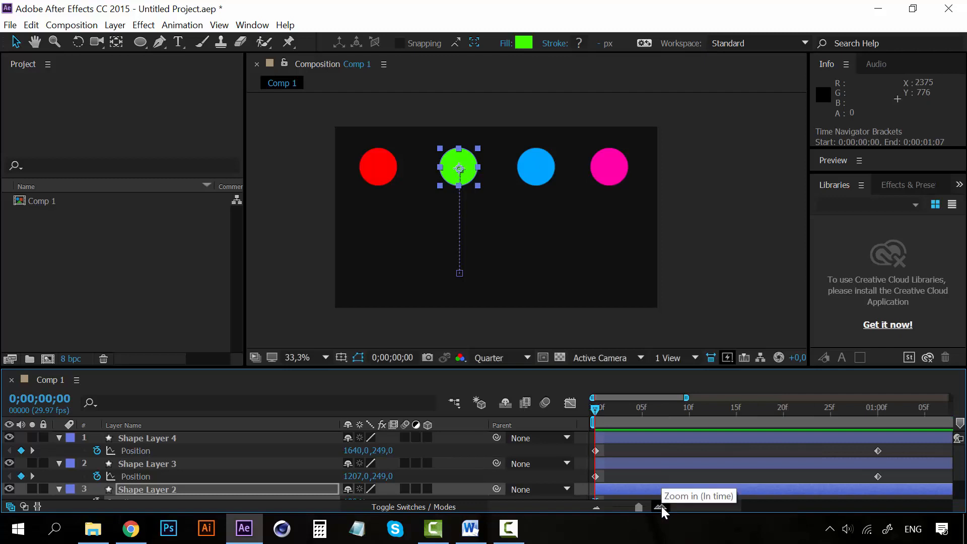
click(791, 449)
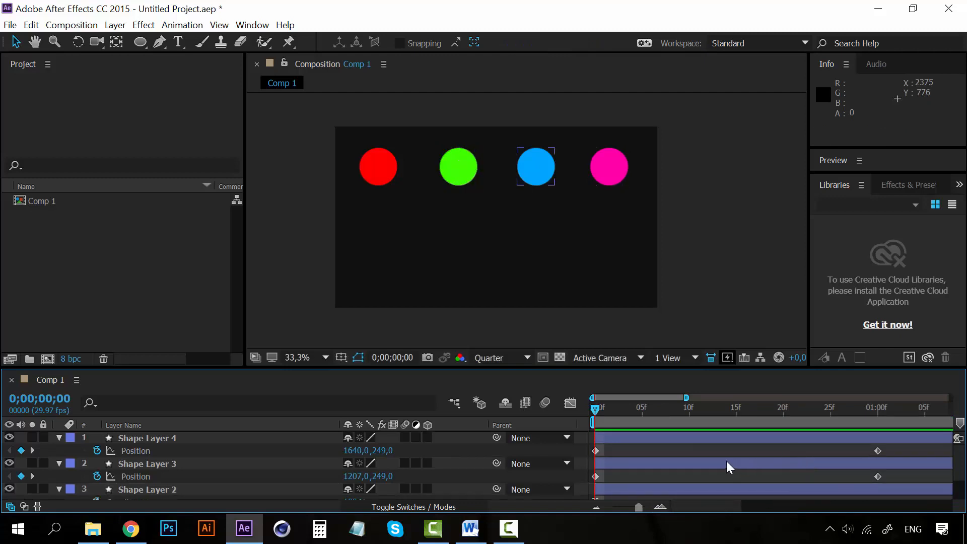
Step: Check the starting and ending Position keyframes of the pink and blue circles one after another
click(597, 450)
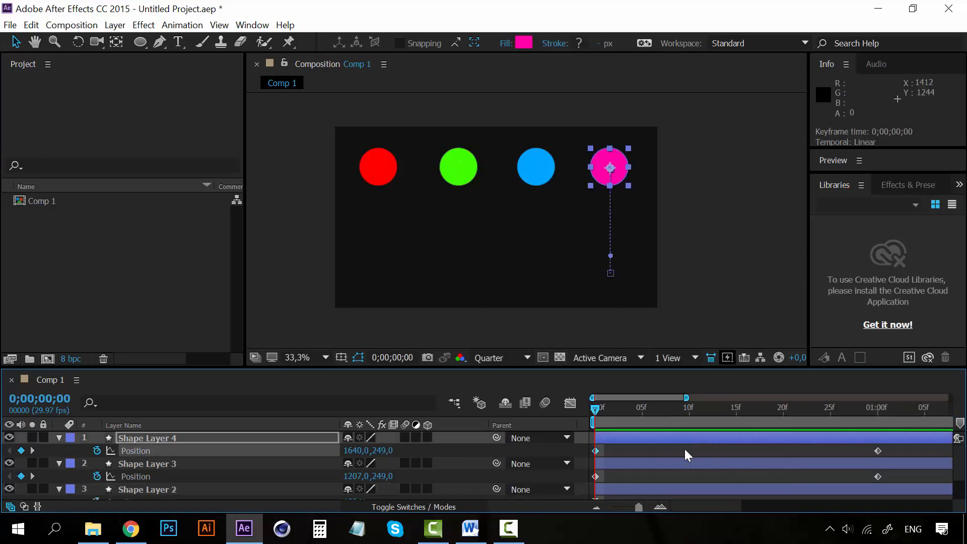
click(600, 449)
click(597, 449)
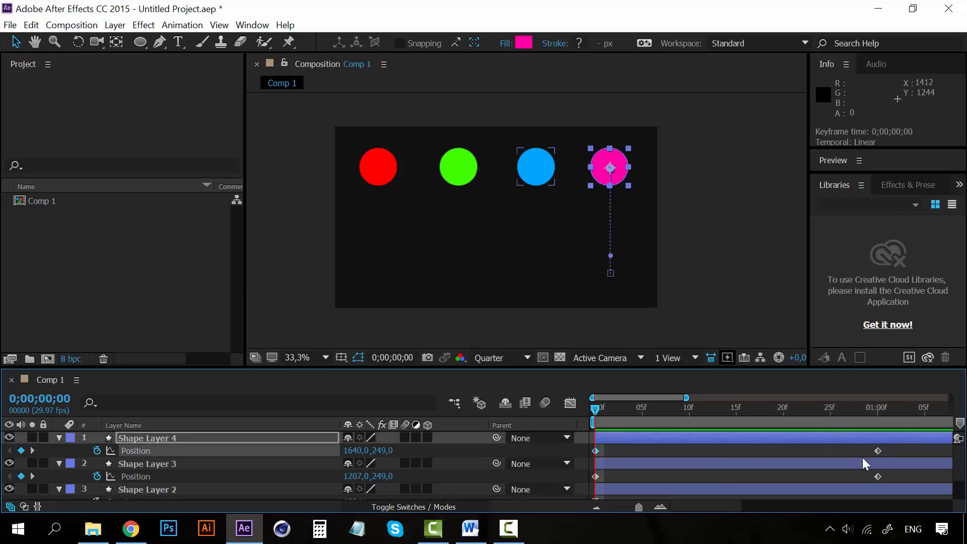
click(878, 451)
click(595, 451)
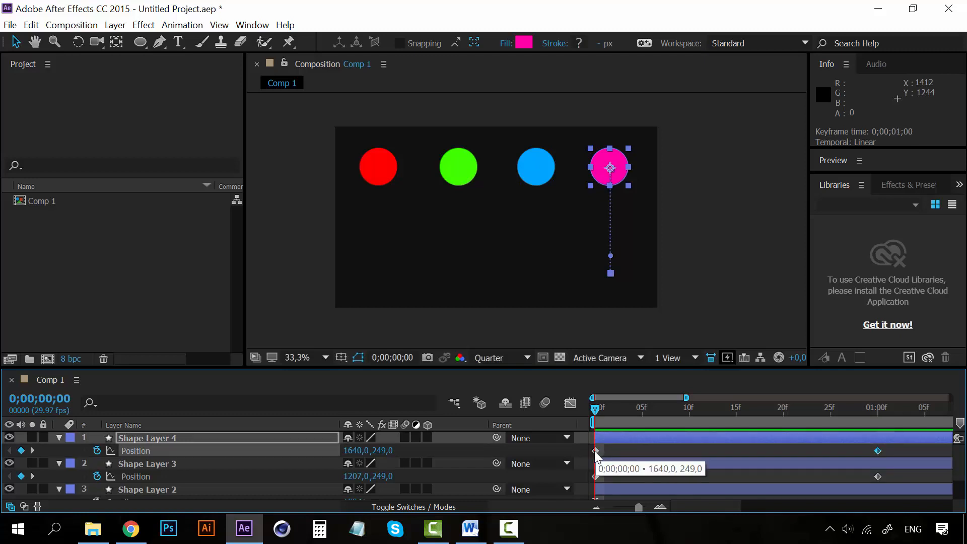
click(878, 450)
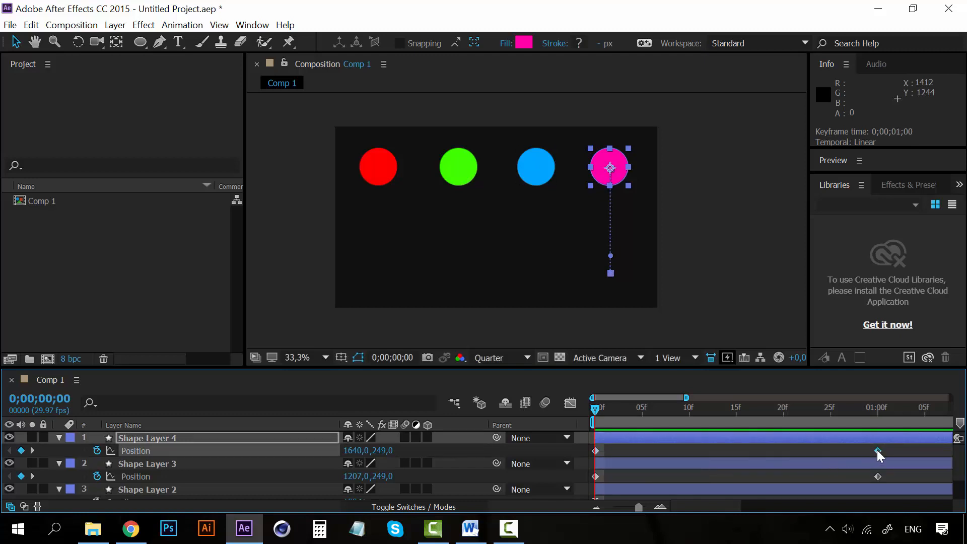
click(596, 476)
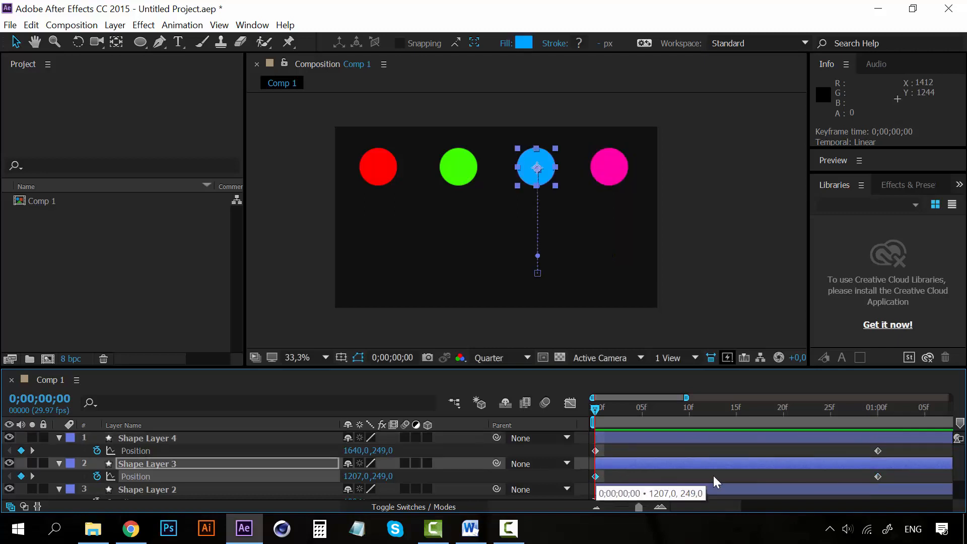
click(879, 476)
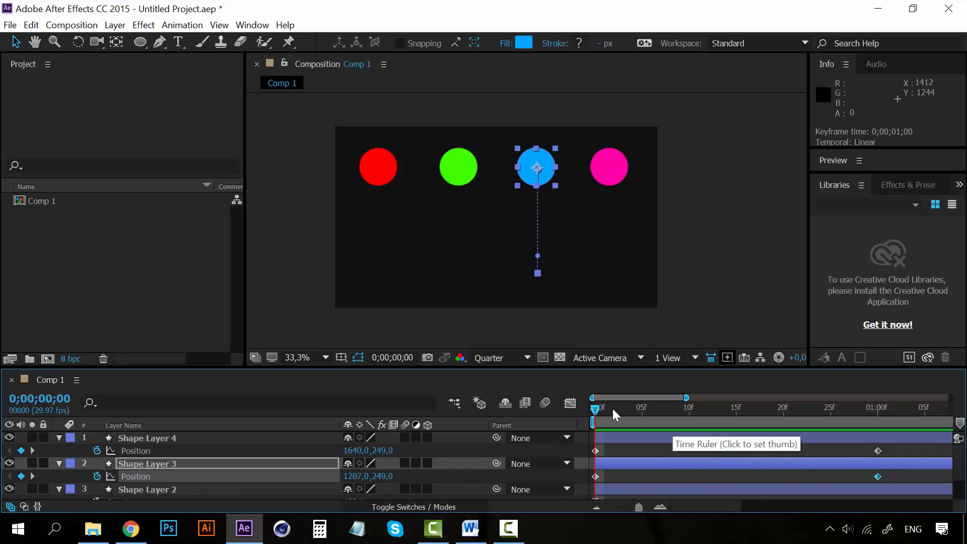
drag(599, 410, 579, 403)
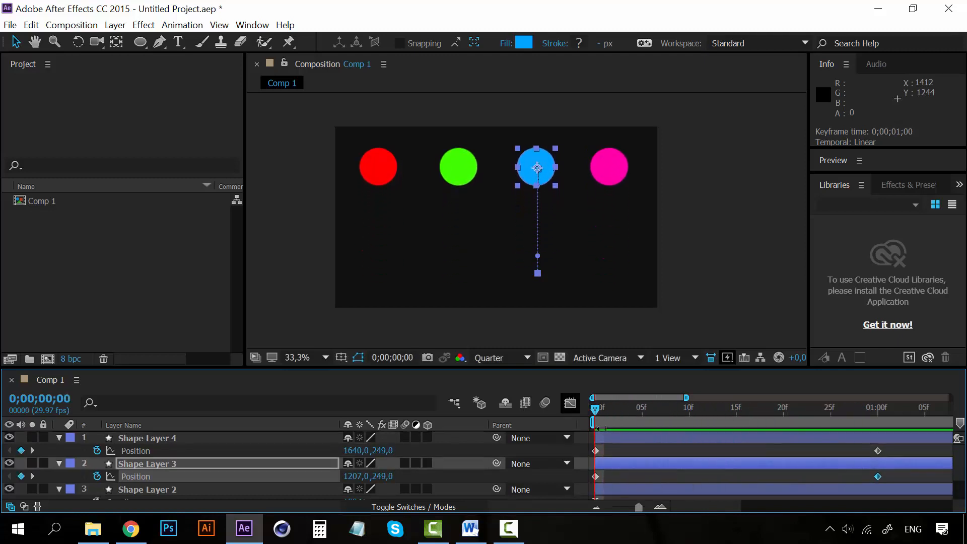
click(624, 479)
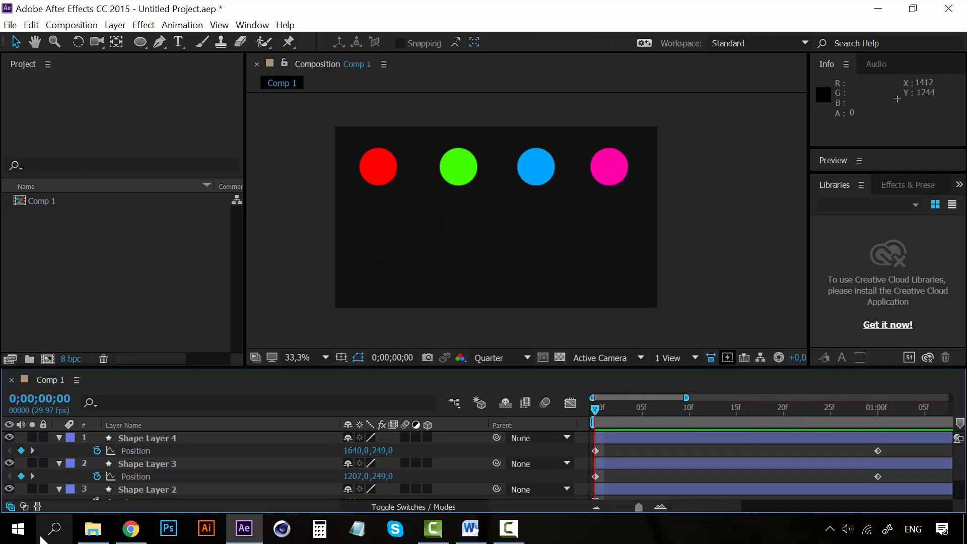
Step: Collapse the pink and blue circles' layers and show the green circle's Position keyframes in place of its Opacity
click(58, 437)
click(59, 450)
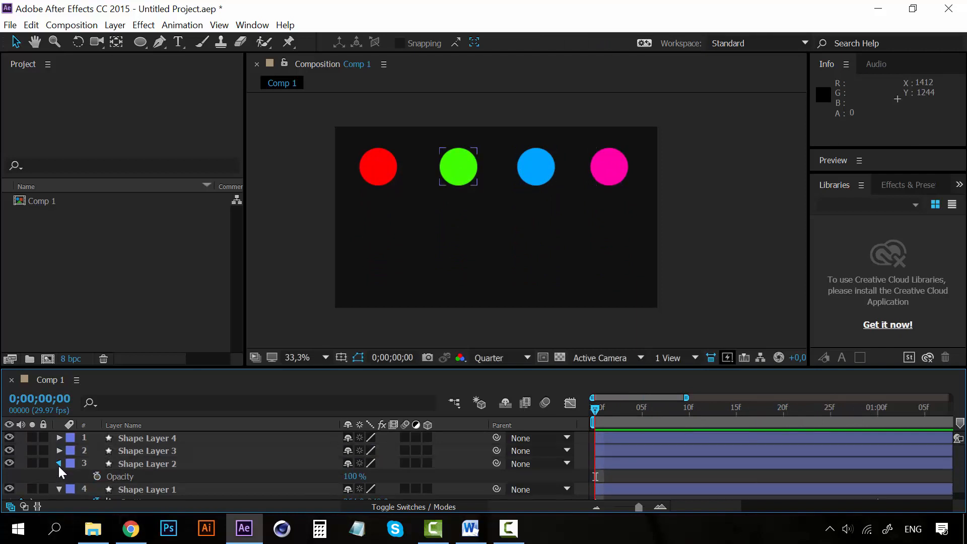
click(58, 464)
click(143, 465)
click(143, 475)
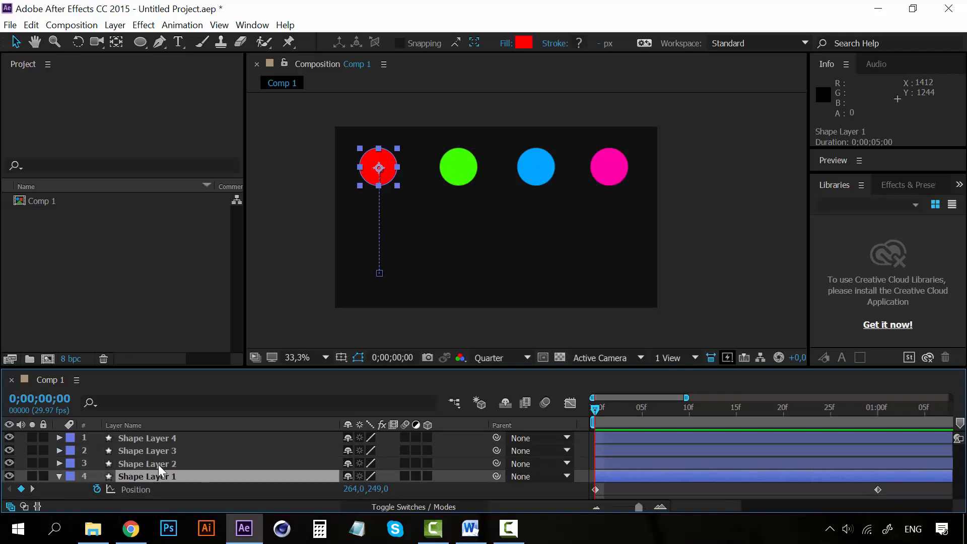
click(142, 464)
key(p)
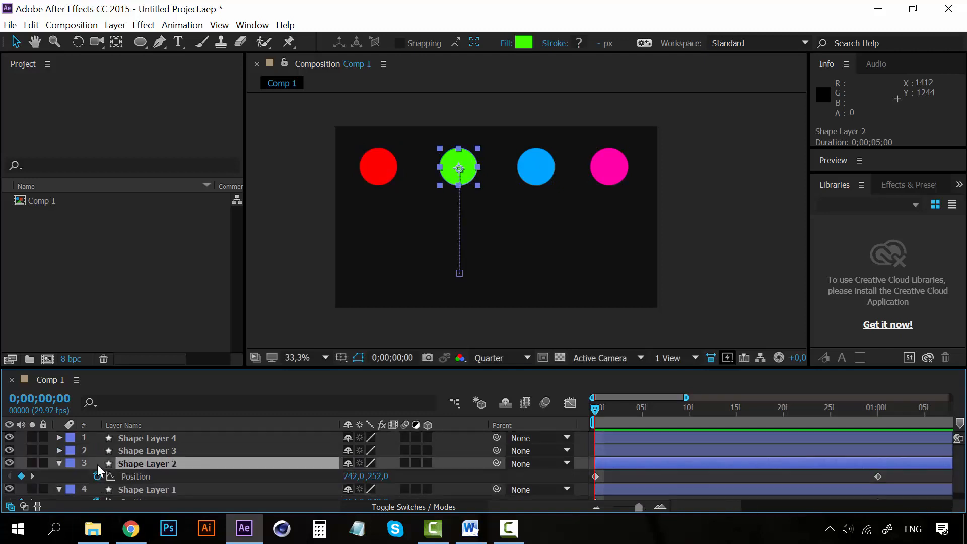
Step: Apply Easy Ease Out to the green circle's first Position keyframe at 0 seconds
click(596, 477)
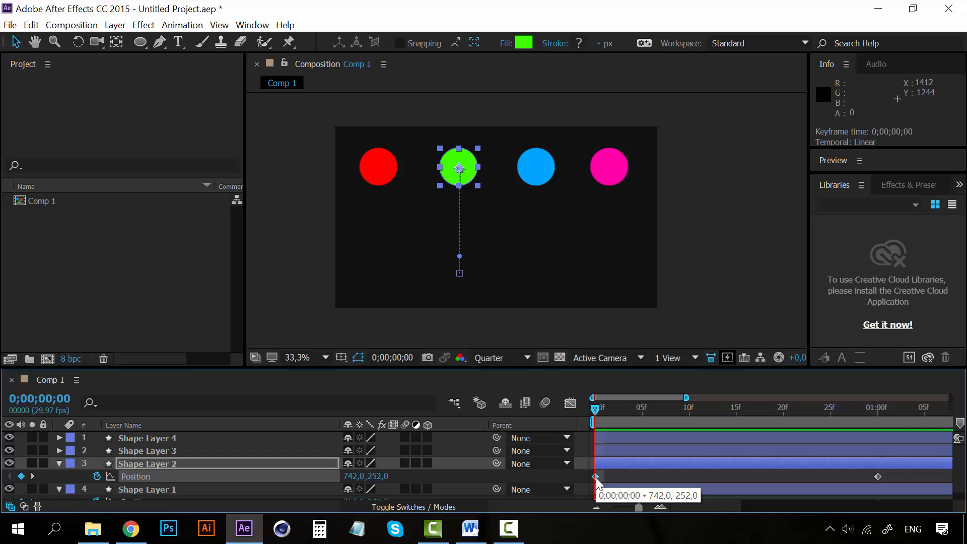
right_click(597, 477)
mouse_move(654, 470)
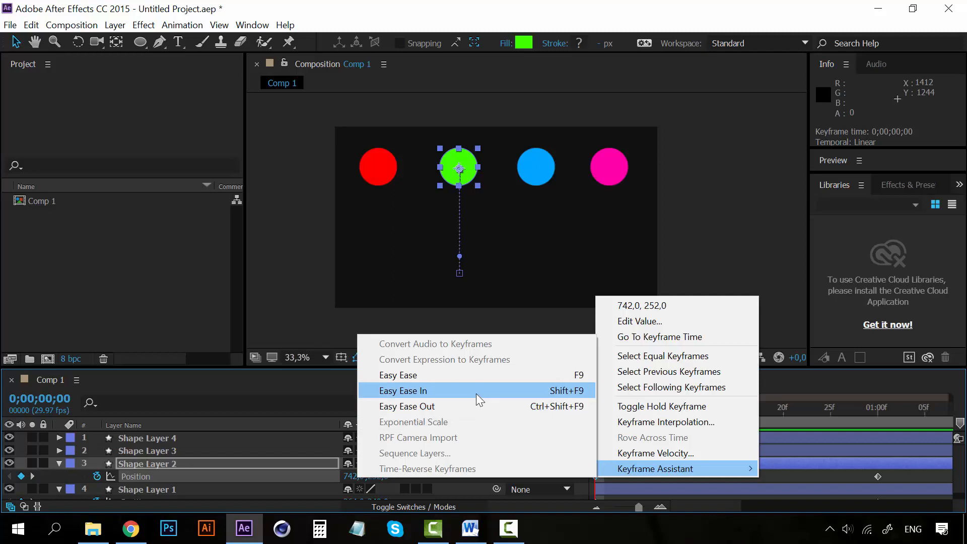
click(419, 409)
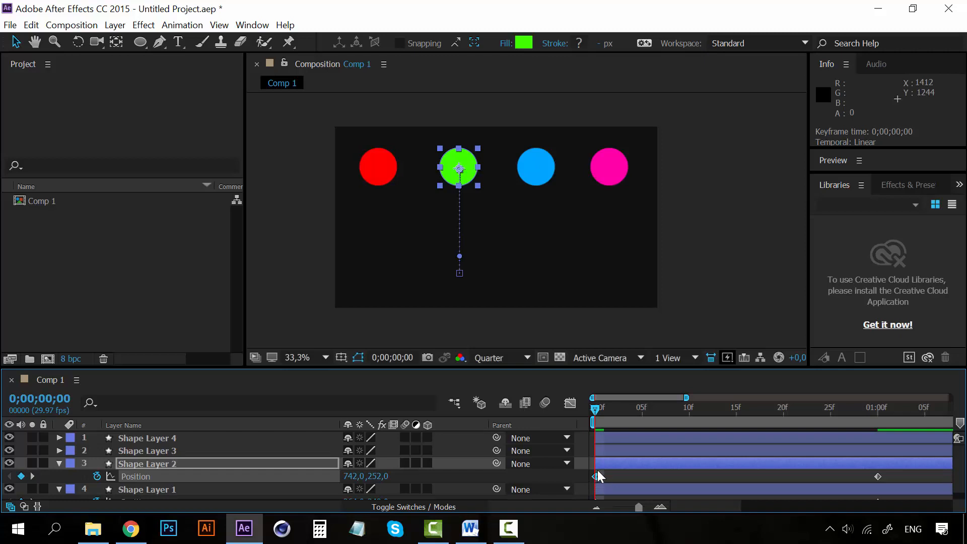
Step: Preview the animation repeatedly from 0 seconds to compare the green circle's drop with the other circles
mouse_move(596, 479)
key(space)
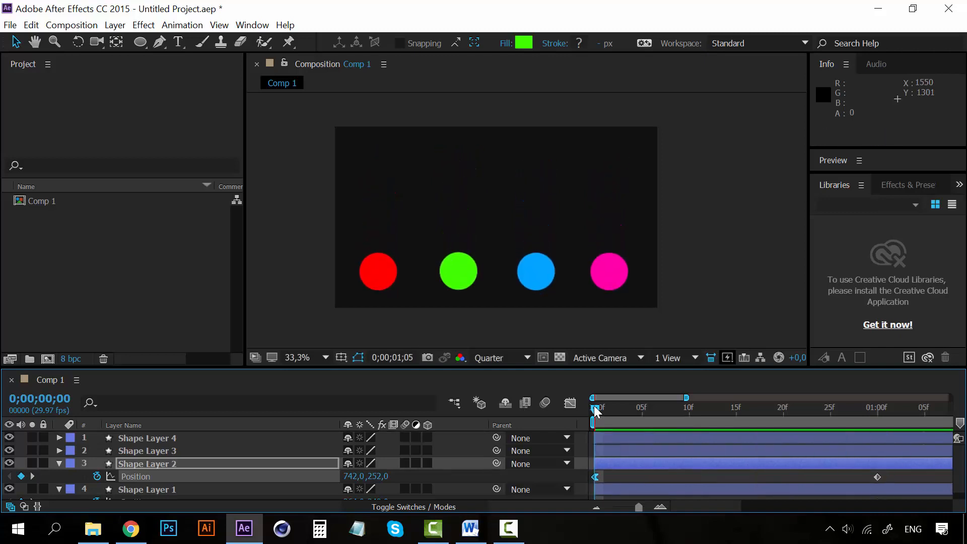
key(space)
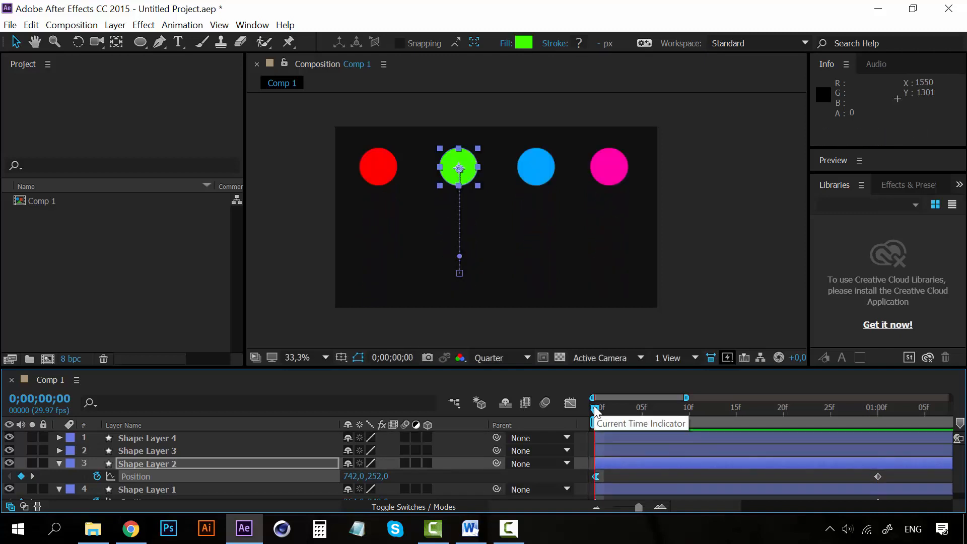
key(space)
key(space)
key(space)
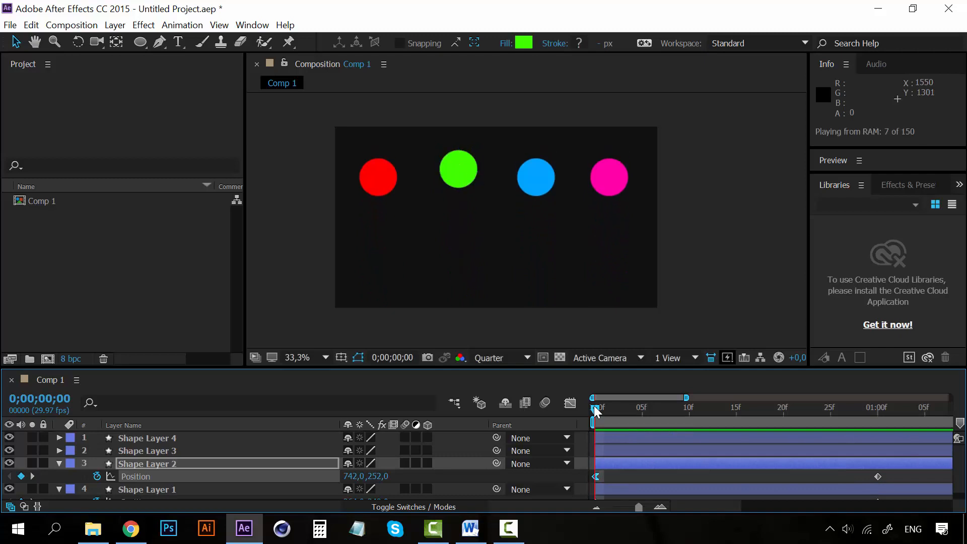
key(space)
key(space)
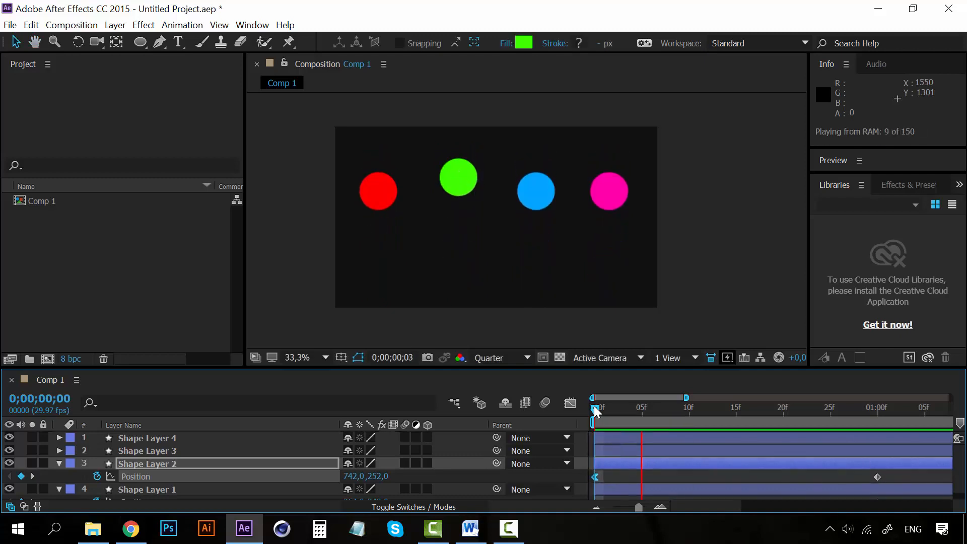
key(space)
key(space)
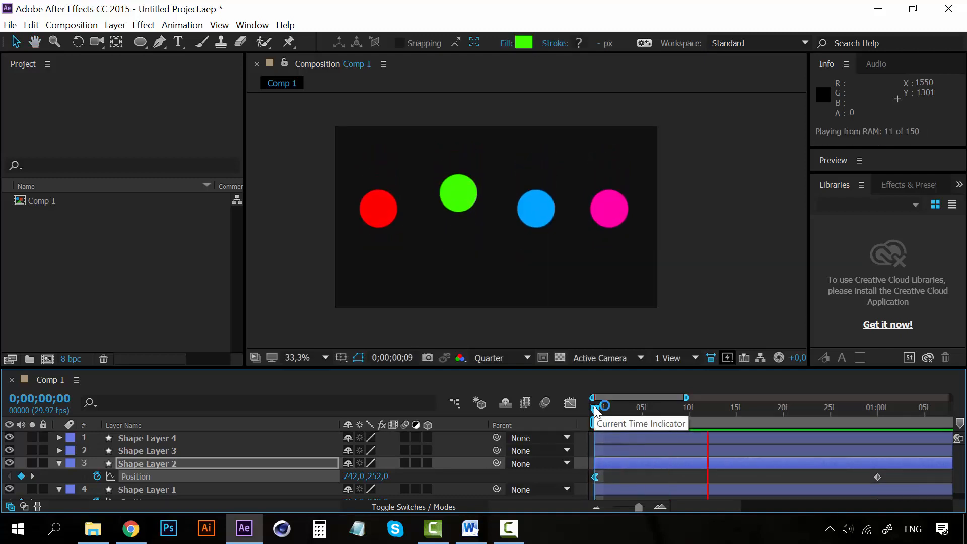
key(space)
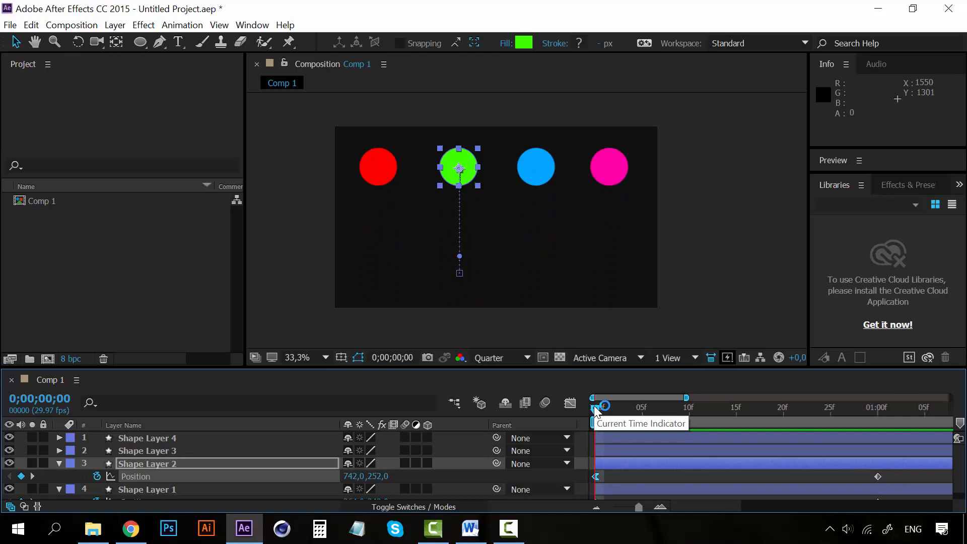
key(space)
key(space)
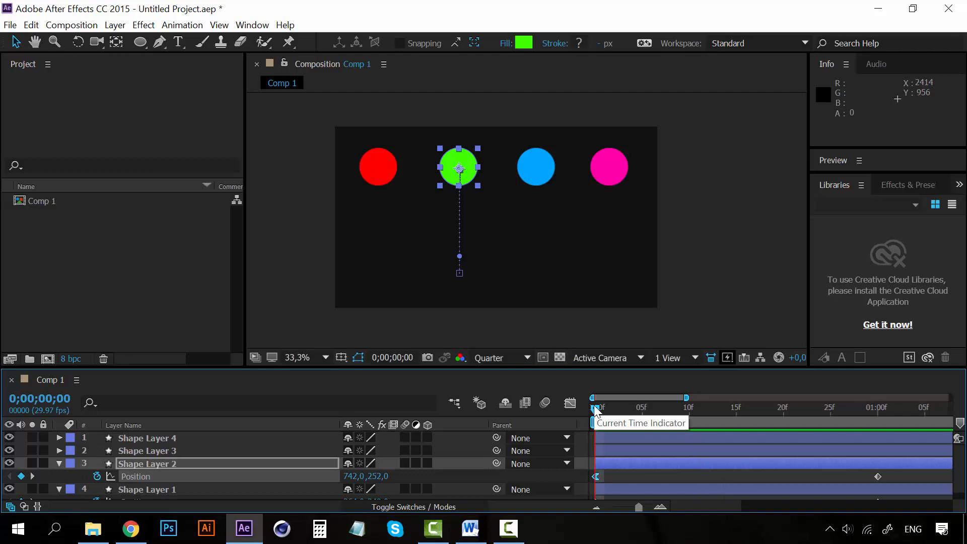
key(space)
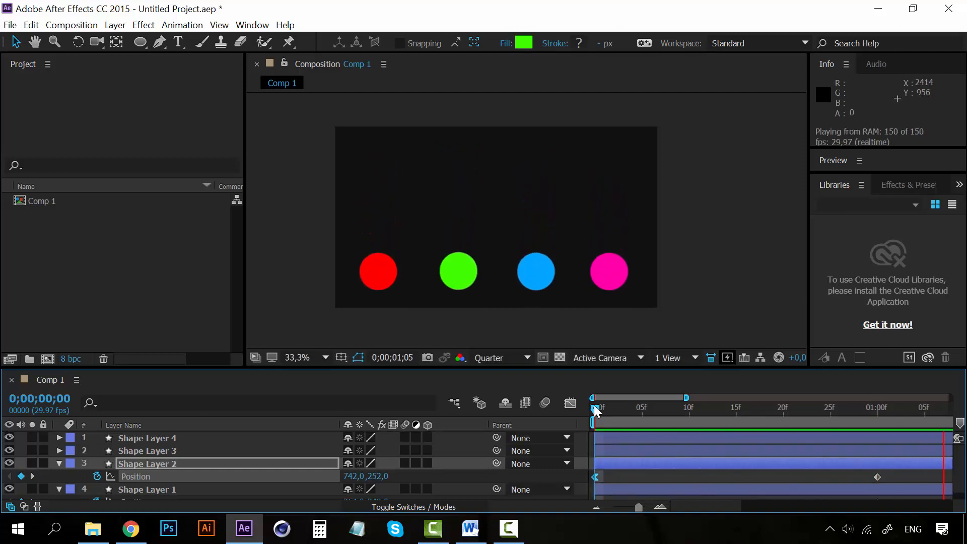
Step: Examine the green circle's motion path from its start to its end with the composition magnified to 100%
key(slash)
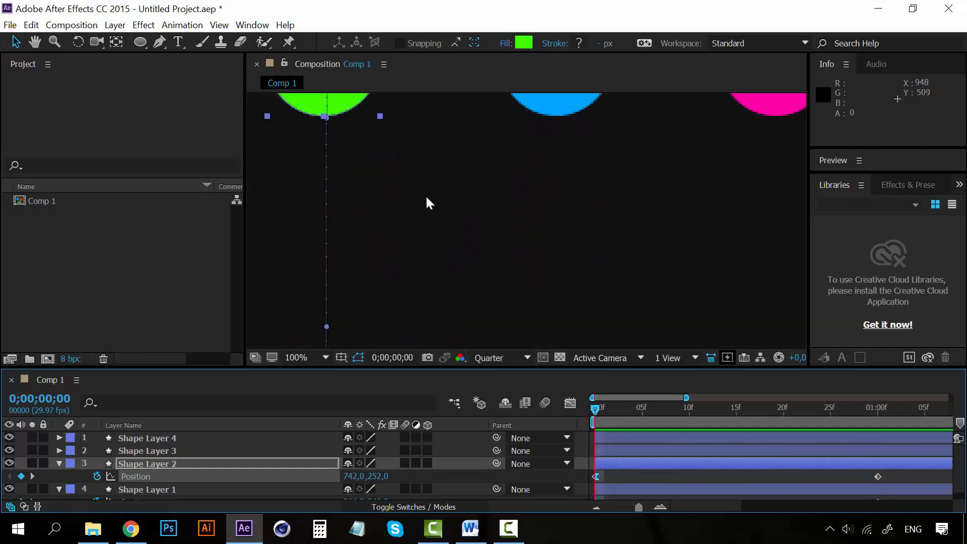
drag(407, 188, 488, 175)
key(comma)
scroll(503, 292, up, 1)
drag(489, 225, 488, 324)
key(v)
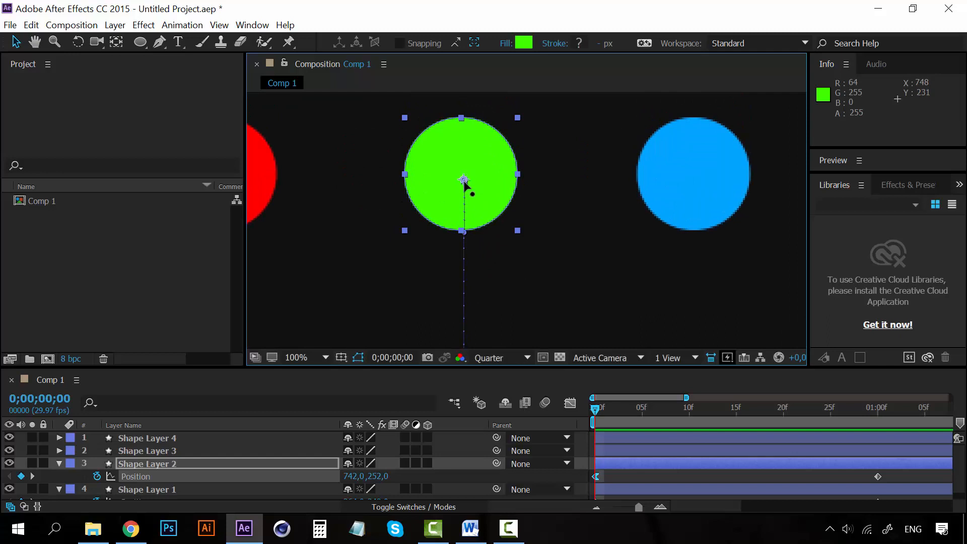
key(h)
drag(496, 252, 498, 105)
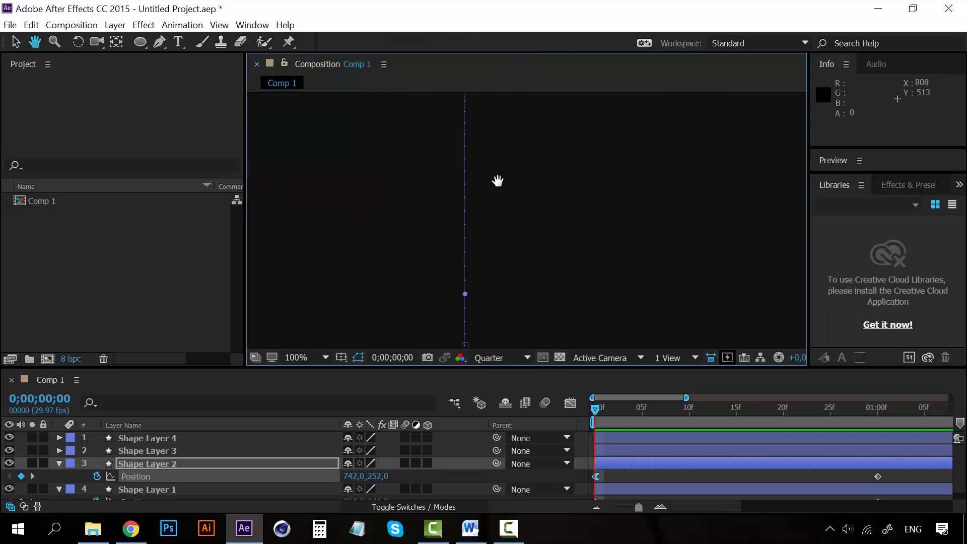
mouse_move(491, 276)
mouse_down()
mouse_move(493, 164)
mouse_move(494, 195)
mouse_up()
key(v)
key(h)
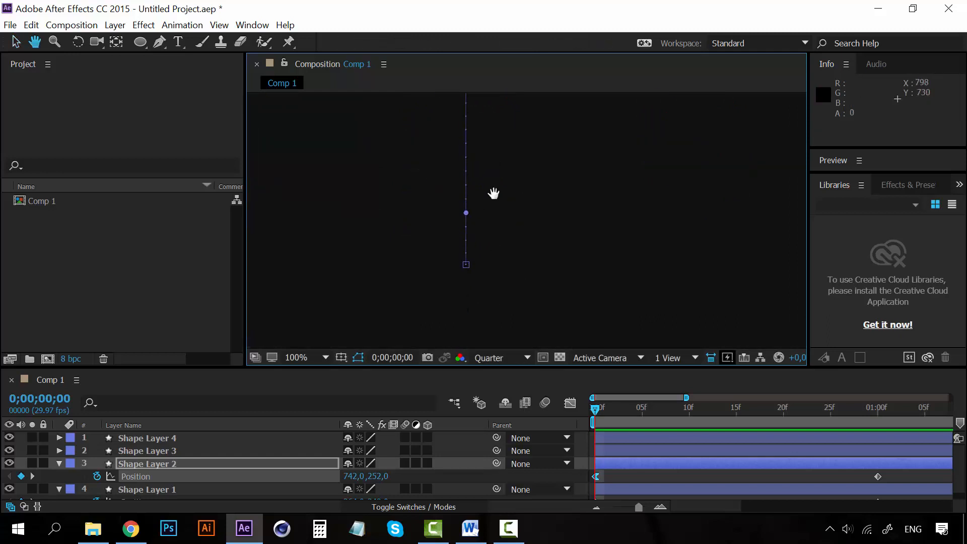
Step: Compare the dot spacing near the end and the start of the green circle's motion path at closer magnification
key(v)
key(period)
key(period)
key(space)
drag(382, 263, 518, 244)
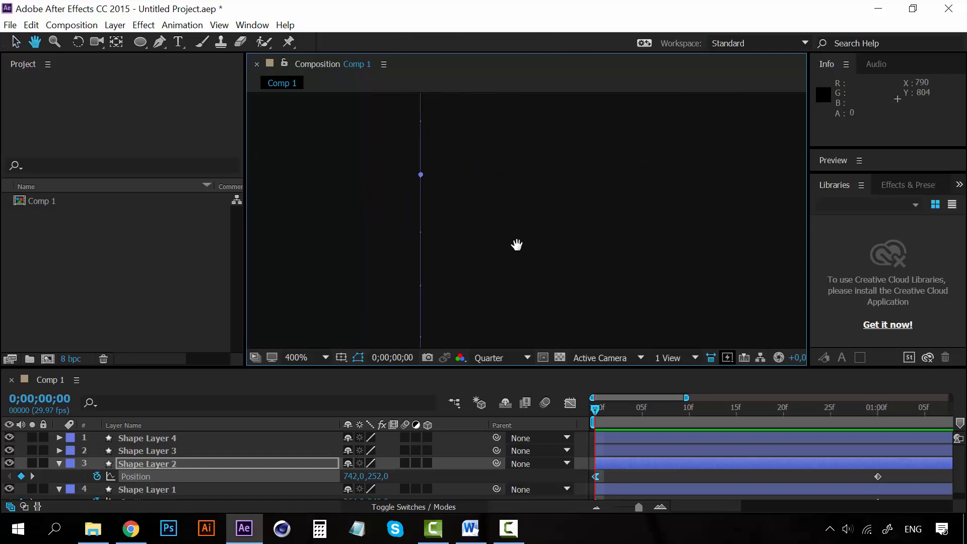
scroll(451, 265, down, 1)
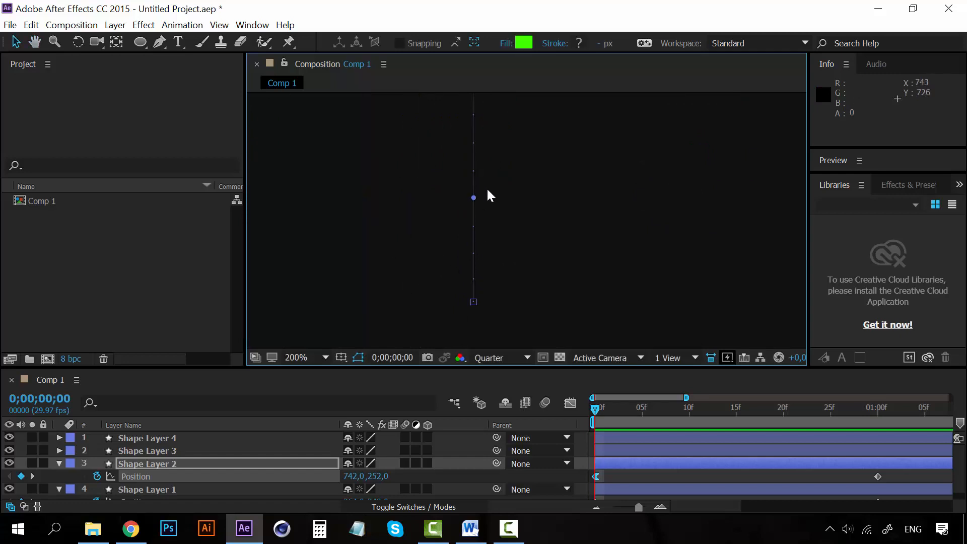
scroll(491, 202, down, 1)
key(space)
drag(520, 164, 512, 273)
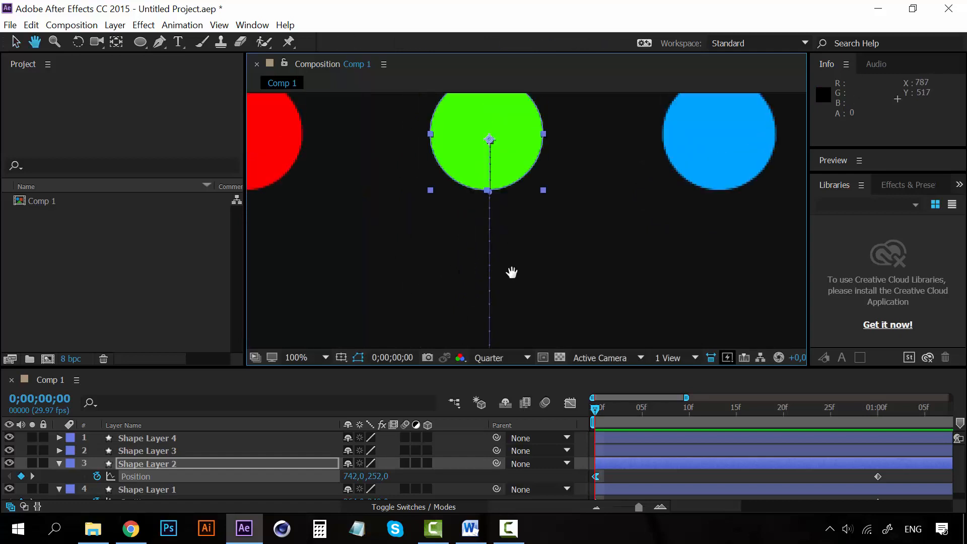
drag(512, 208, 512, 261)
scroll(496, 217, up, 1)
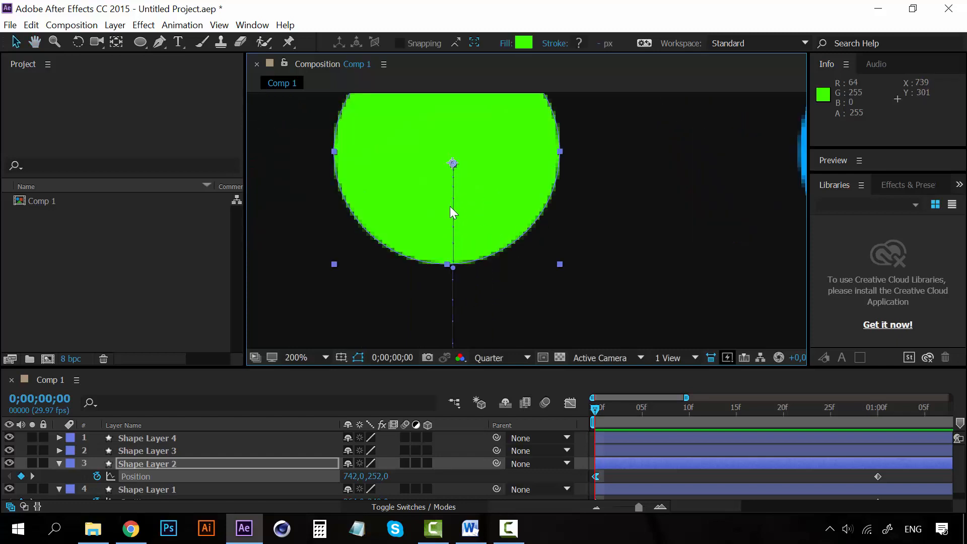
scroll(475, 277, down, 1)
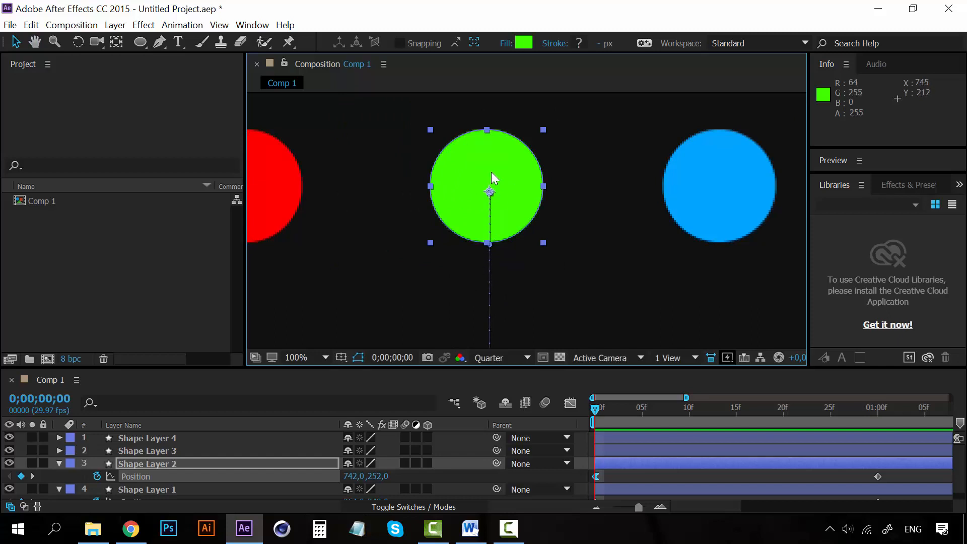
scroll(489, 219, down, 2)
scroll(537, 286, up, 1)
key(space)
drag(533, 287, 493, 211)
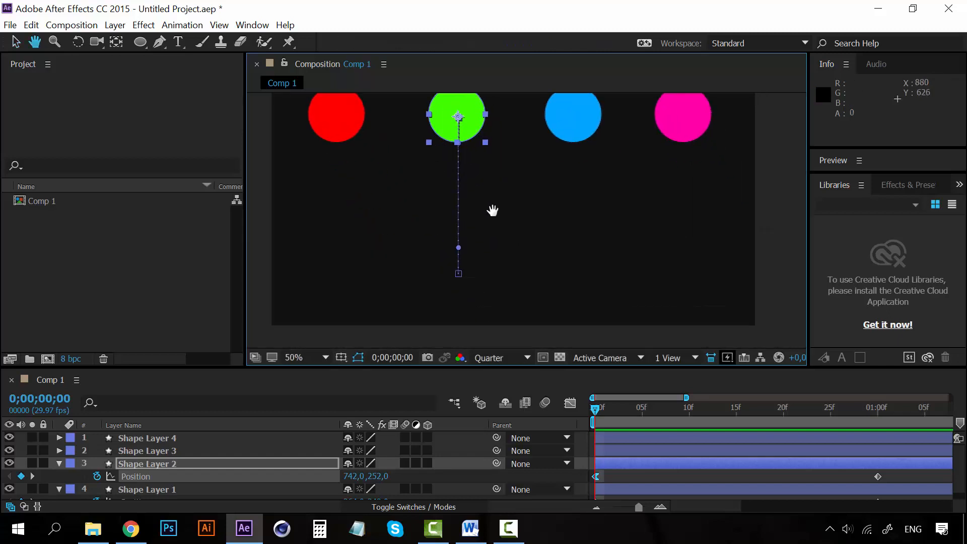
Step: Apply Easy Ease In to the blue circle's last Position keyframe at 1 second
click(155, 450)
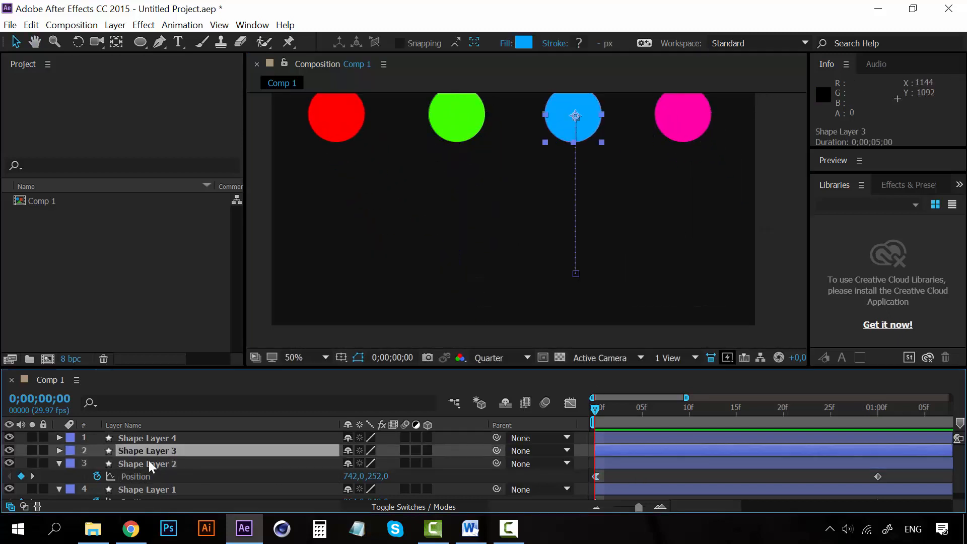
click(59, 463)
key(p)
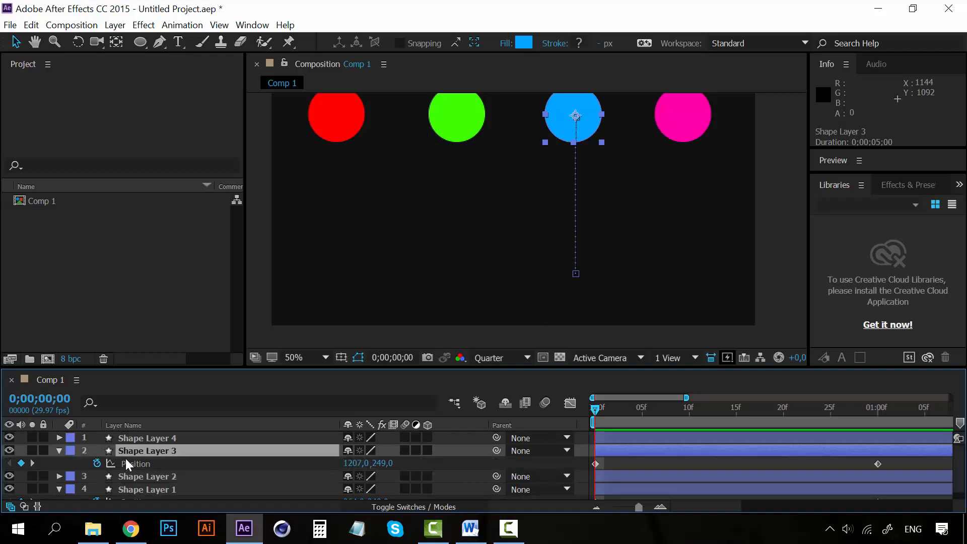
click(879, 463)
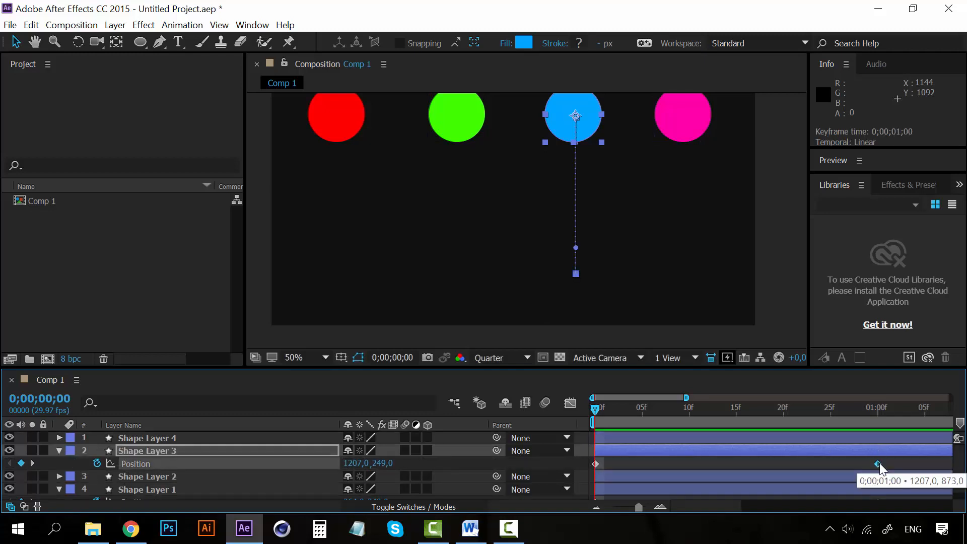
right_click(879, 463)
mouse_move(856, 456)
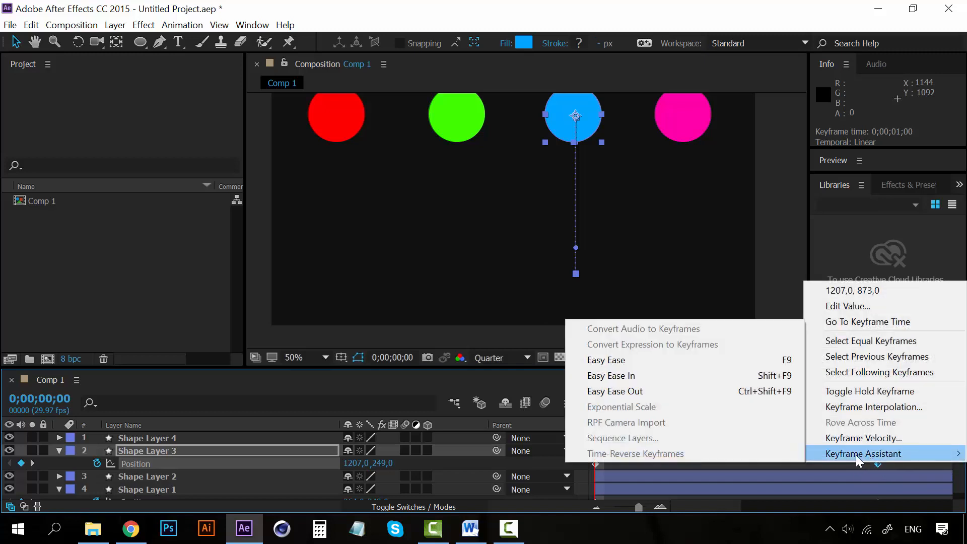
click(623, 379)
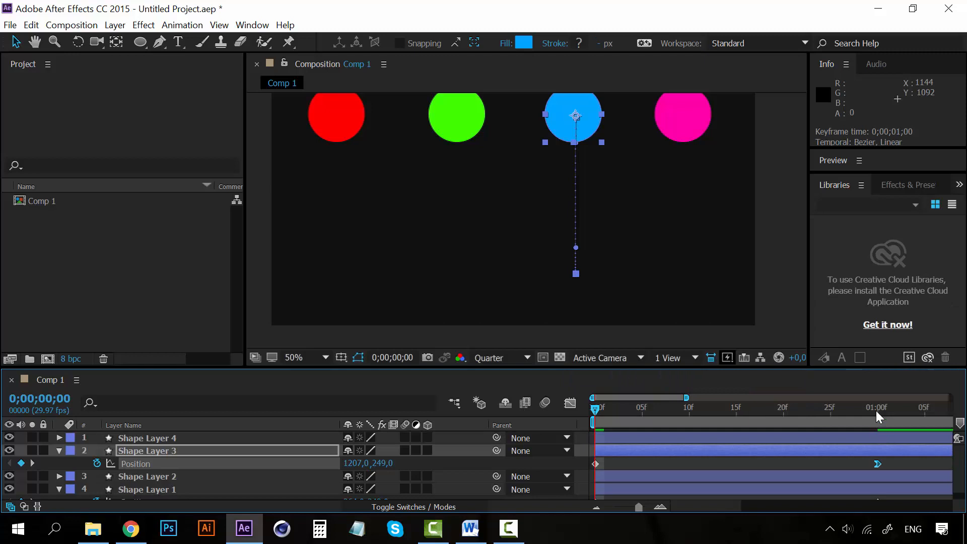
Step: Preview the animation repeatedly from 0 seconds to compare the blue circle's drop with the red, green and pink circles
drag(876, 409, 590, 407)
key(space)
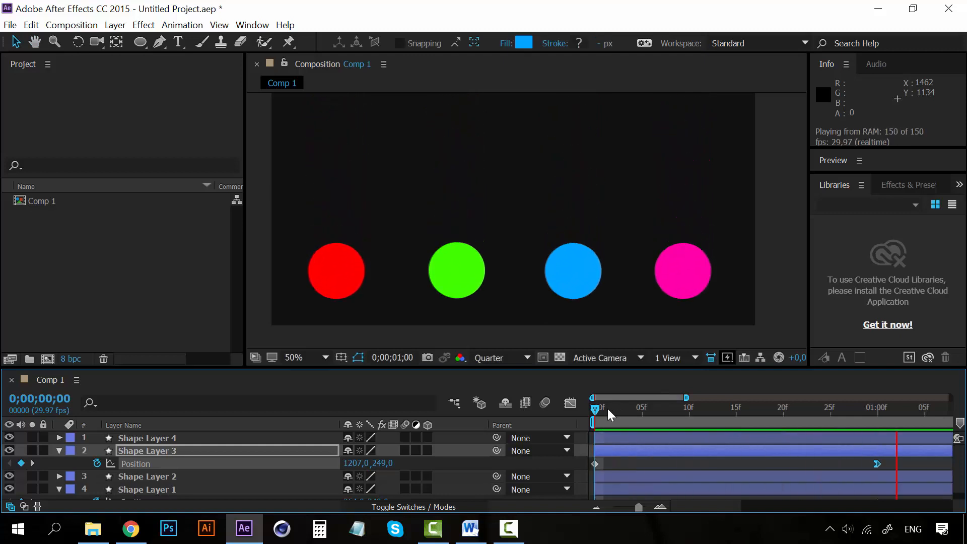
key(space)
scroll(523, 177, down, 1)
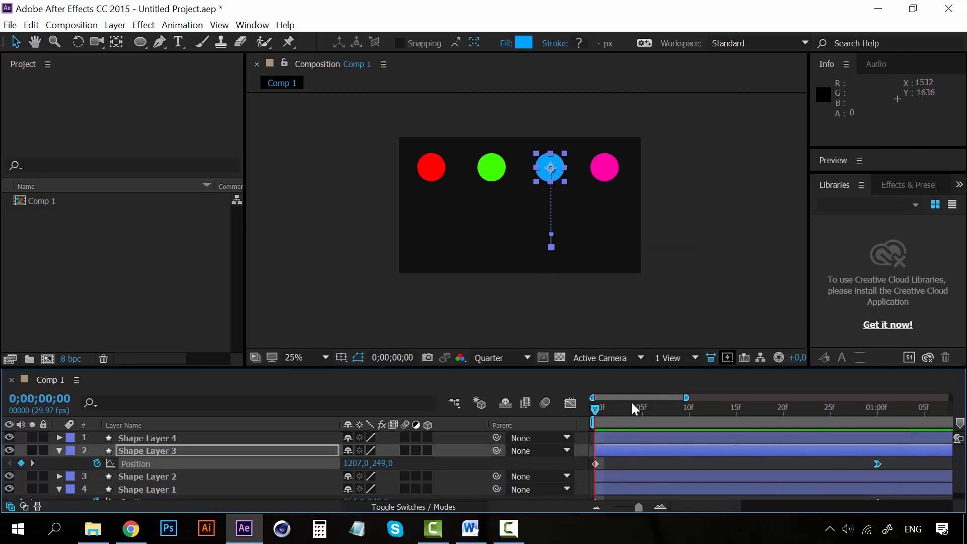
key(space)
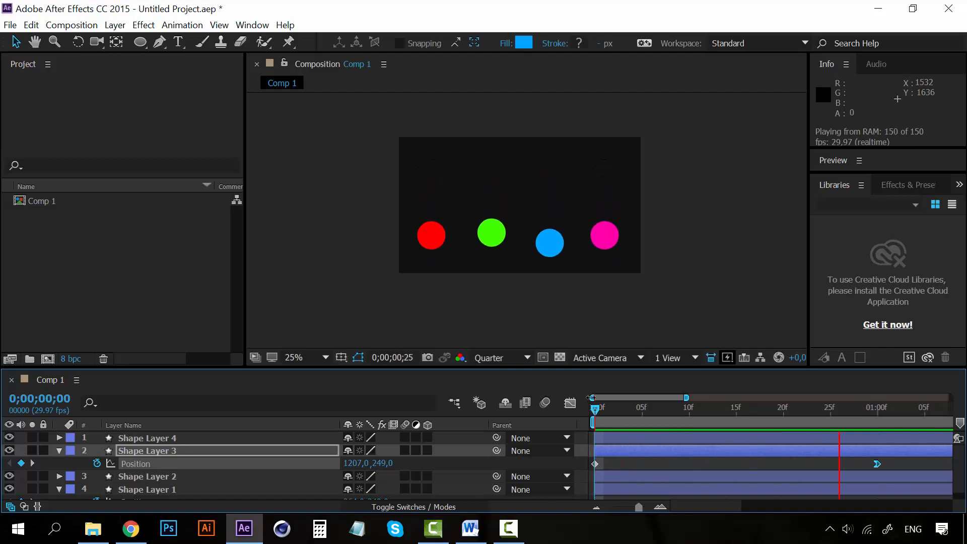
click(594, 409)
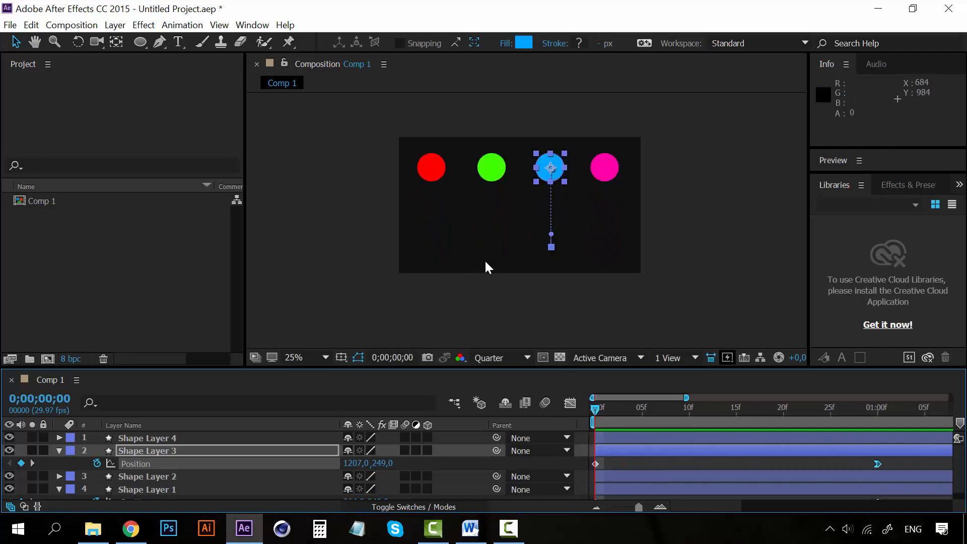
key(period)
key(comma)
key(space)
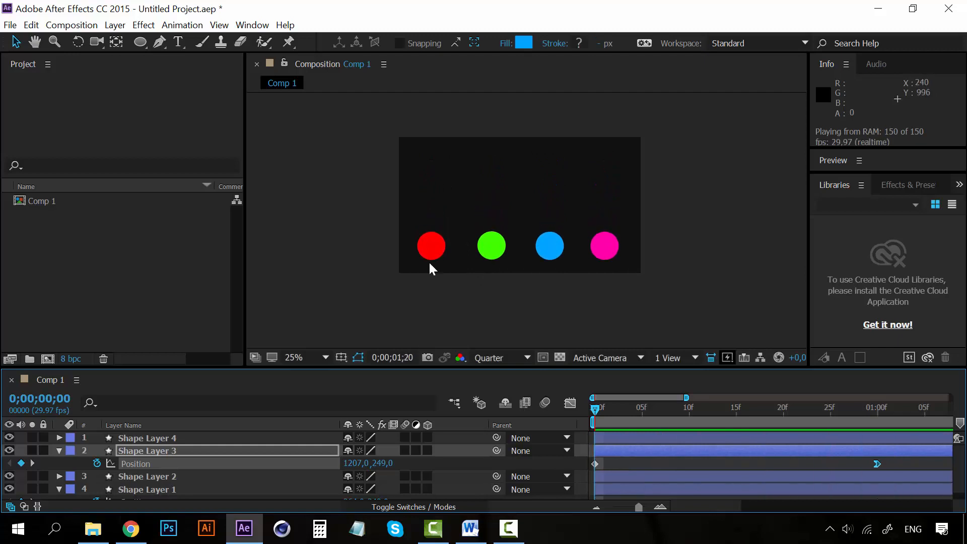
click(595, 407)
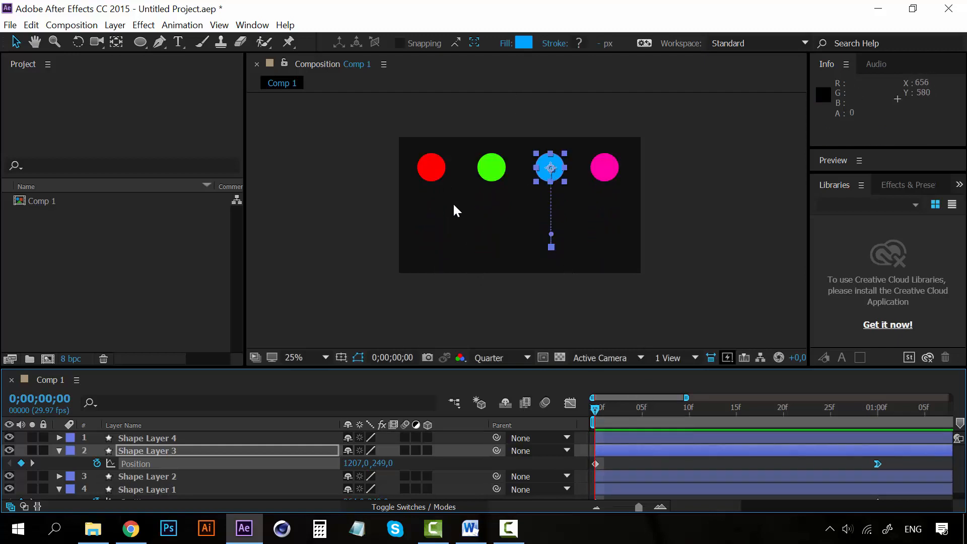
key(h)
key(space)
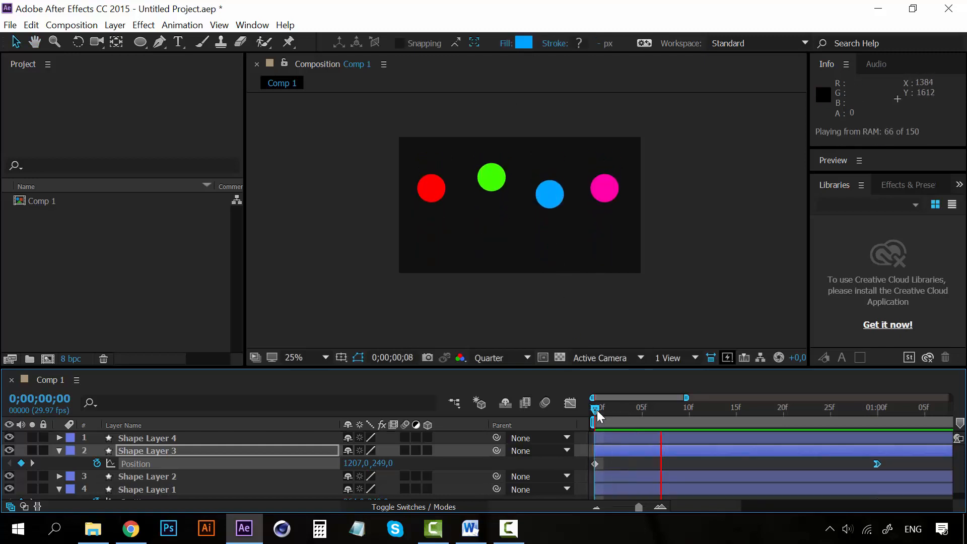
key(space)
key(space)
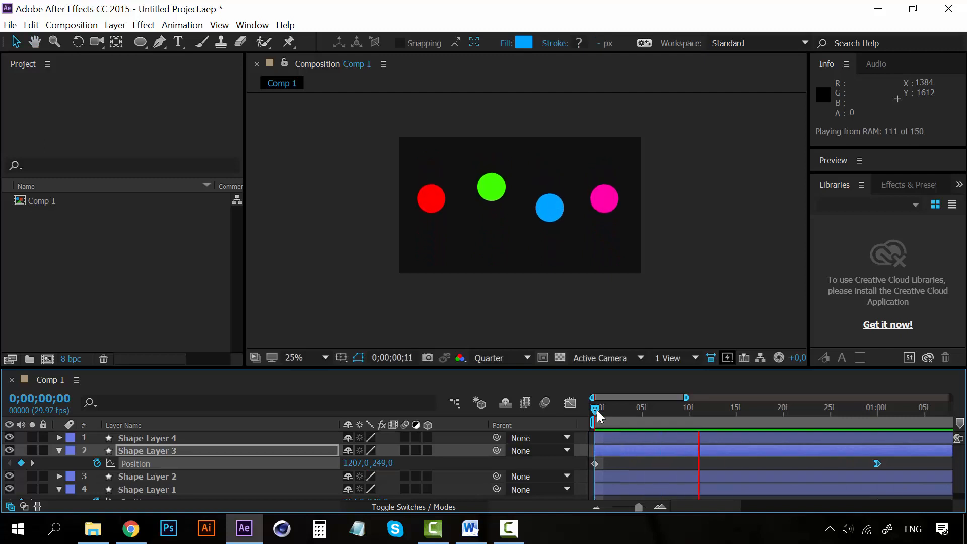
key(space)
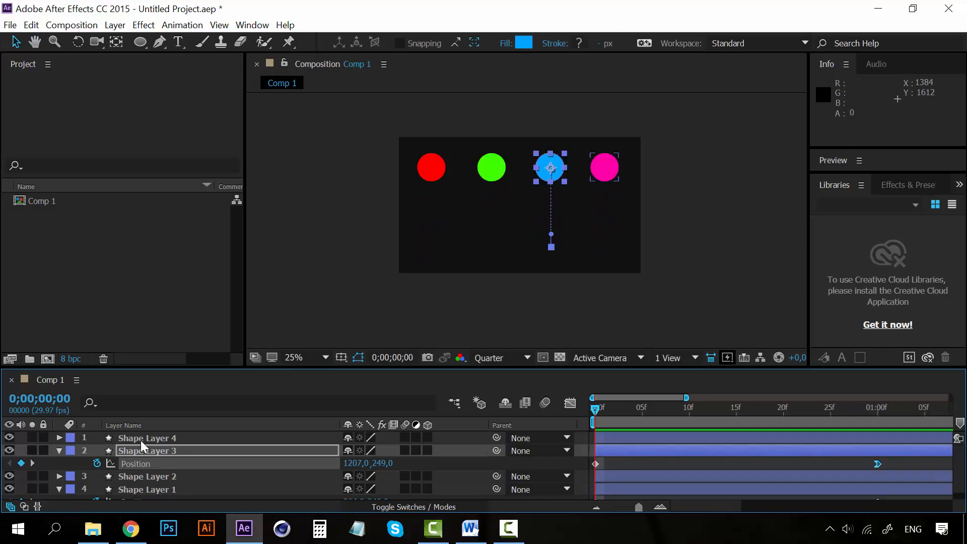
Step: Reveal the pink circle's Position keyframes in the timeline
click(125, 437)
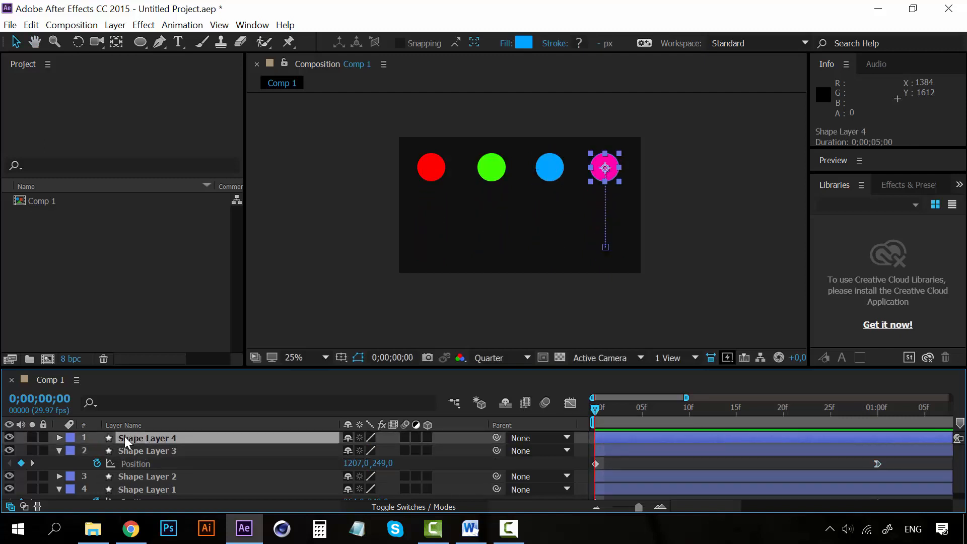
click(59, 438)
click(59, 437)
key(p)
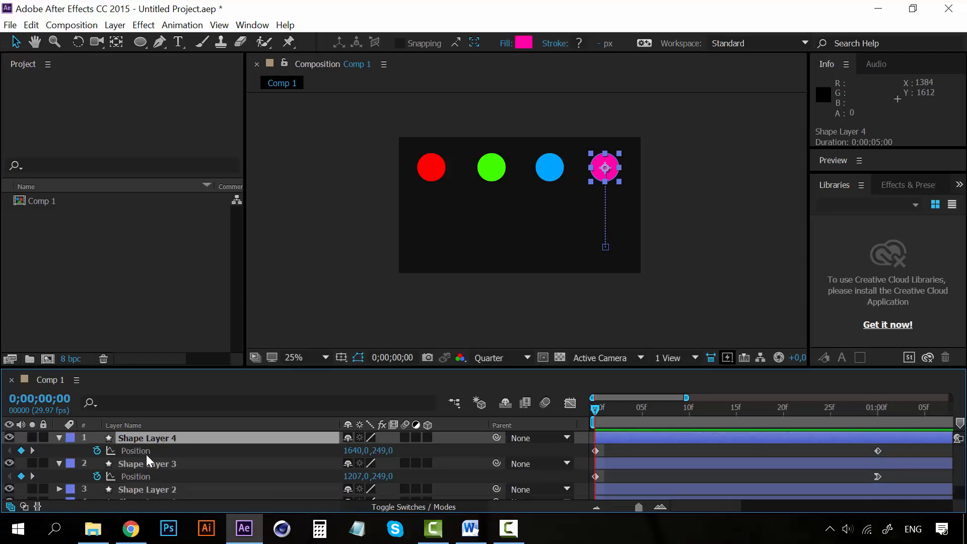
click(642, 452)
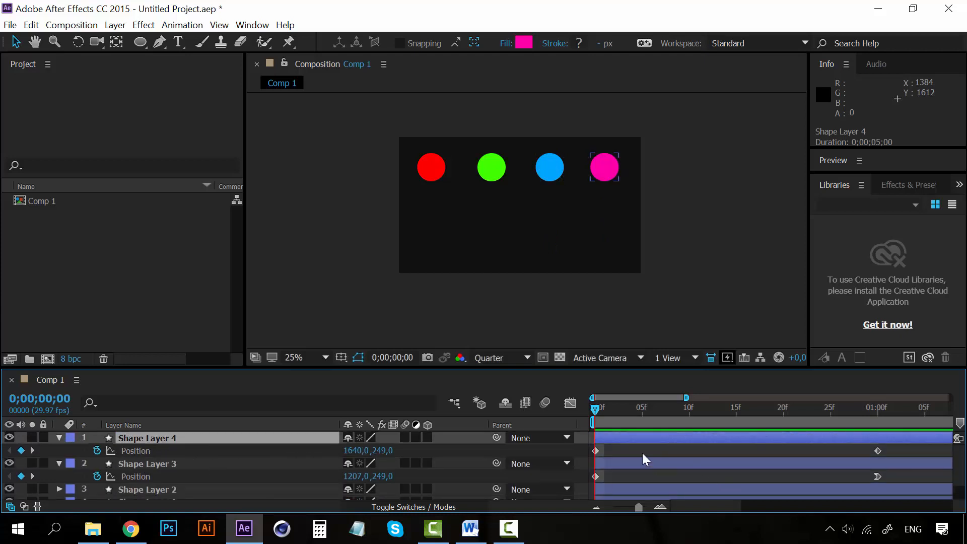
click(596, 451)
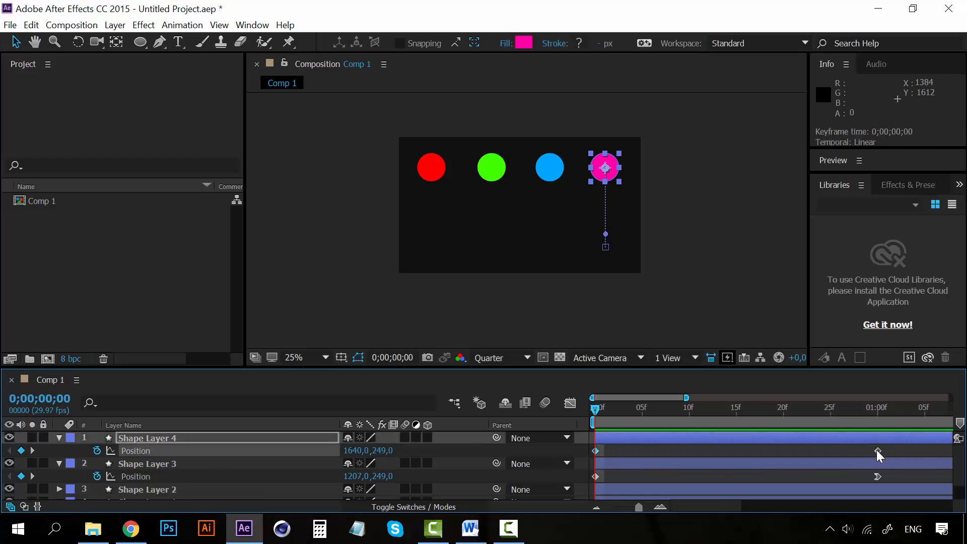
click(642, 451)
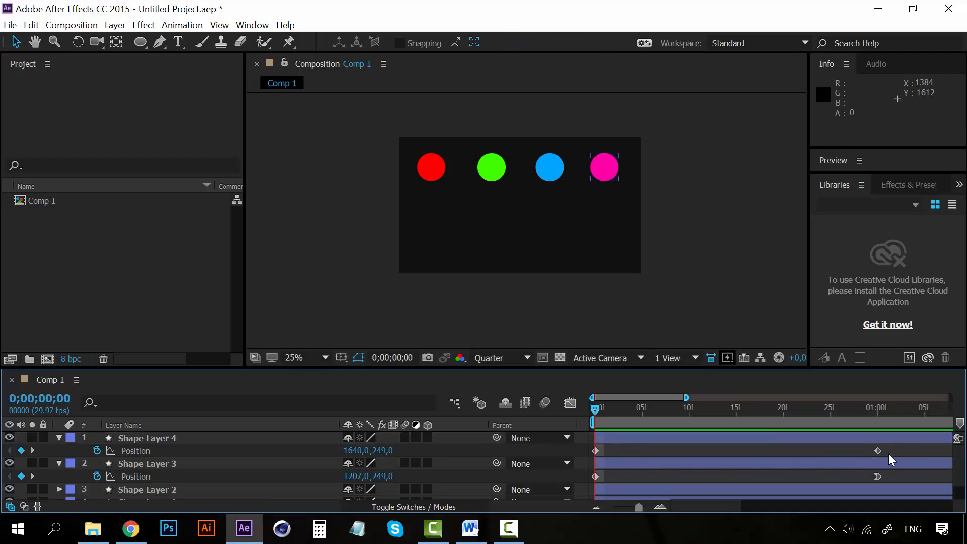
click(595, 449)
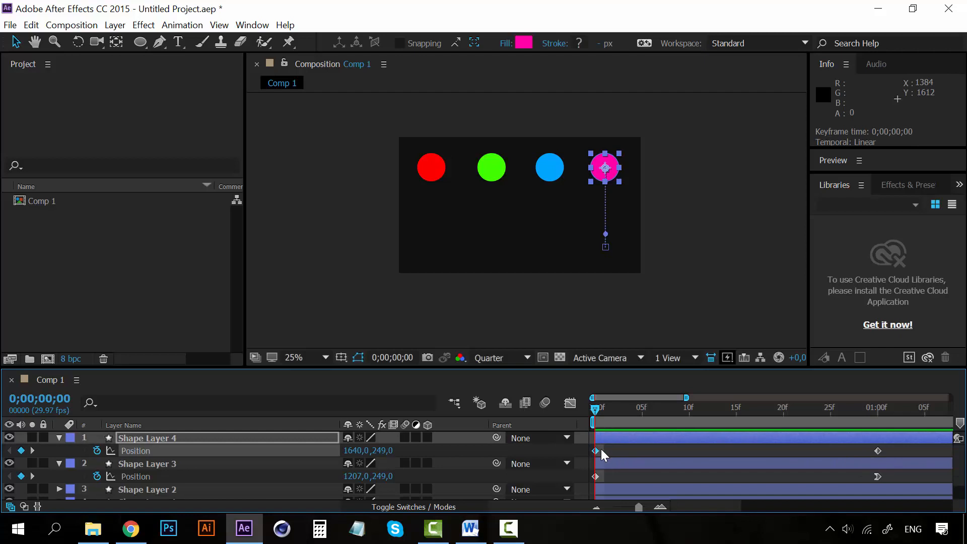
click(878, 450)
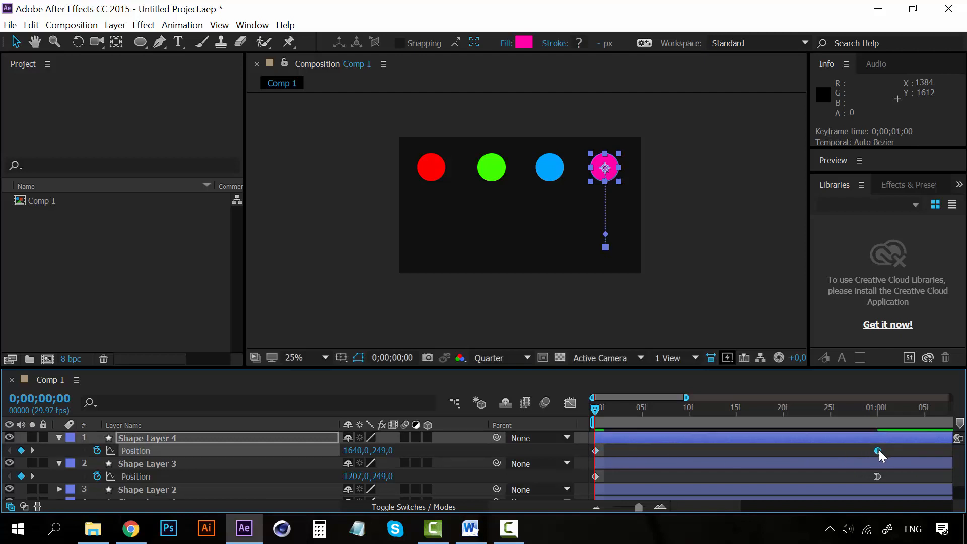
click(902, 452)
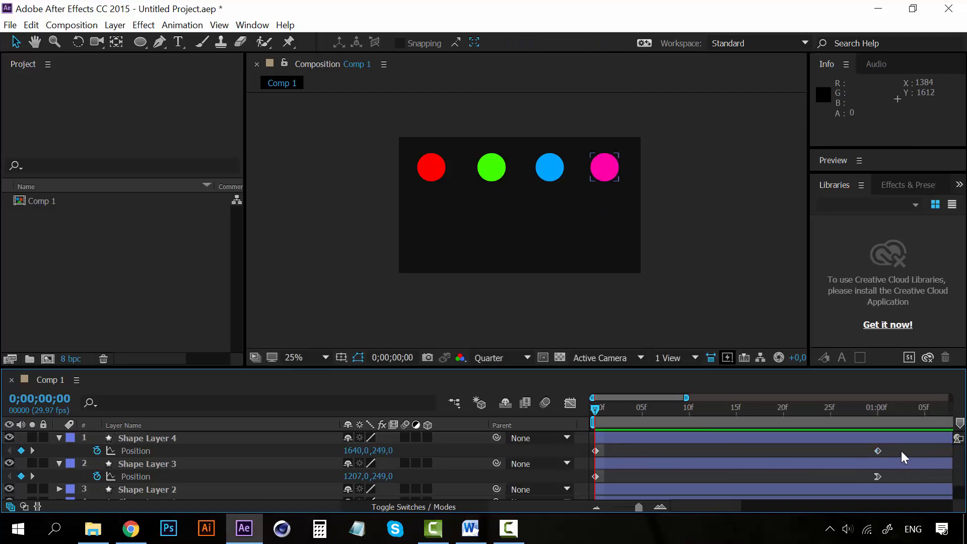
Step: Apply Easy Ease to both of the pink circle's Position keyframes, at 0 seconds and 1 second
mouse_move(735, 451)
mouse_down()
mouse_move(576, 451)
mouse_move(593, 454)
mouse_up()
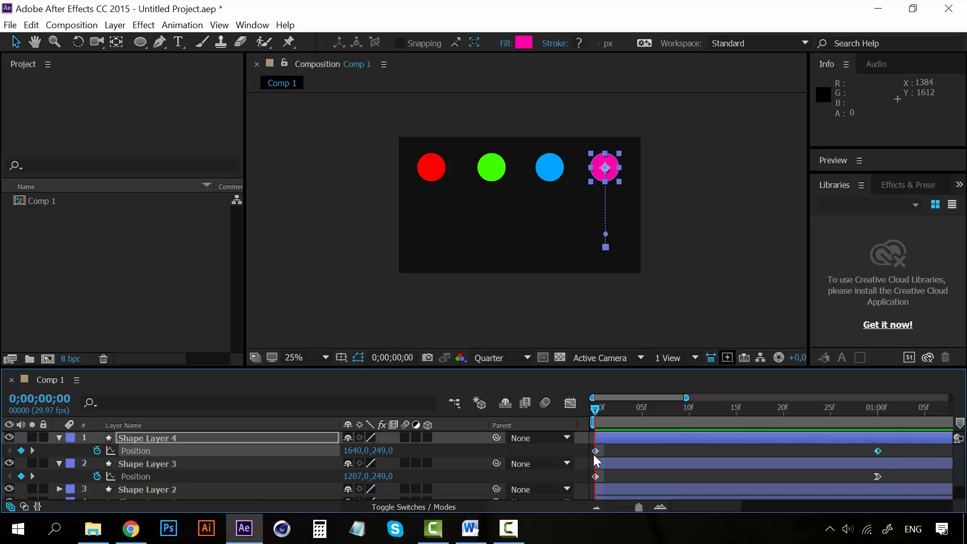
right_click(881, 449)
mouse_move(877, 440)
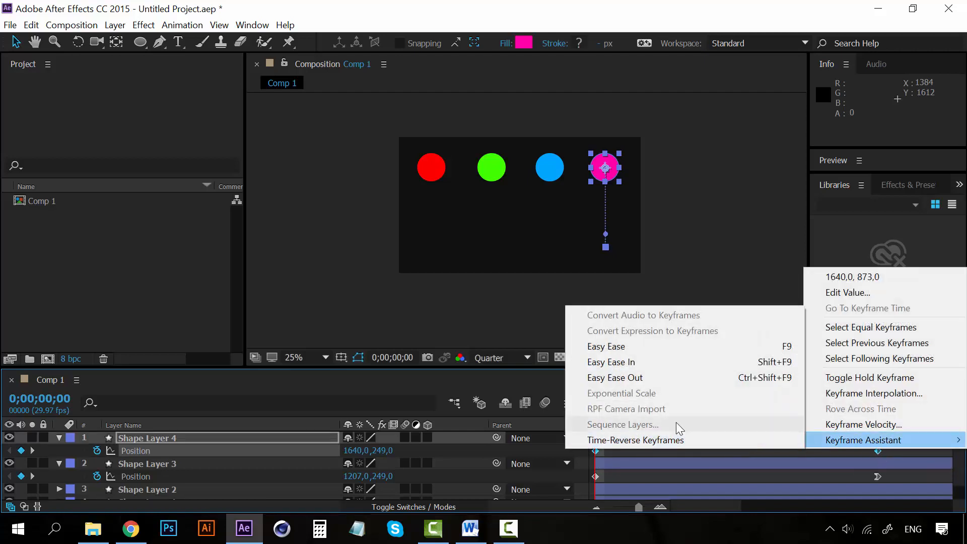
click(627, 347)
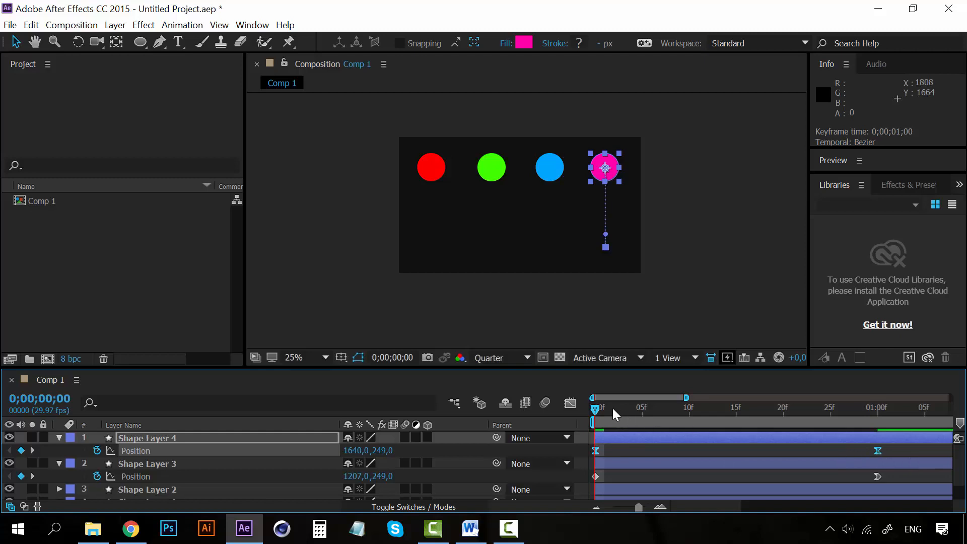
Step: Preview the animation from 0 seconds to compare the pink circle's drop with the other three circles
key(space)
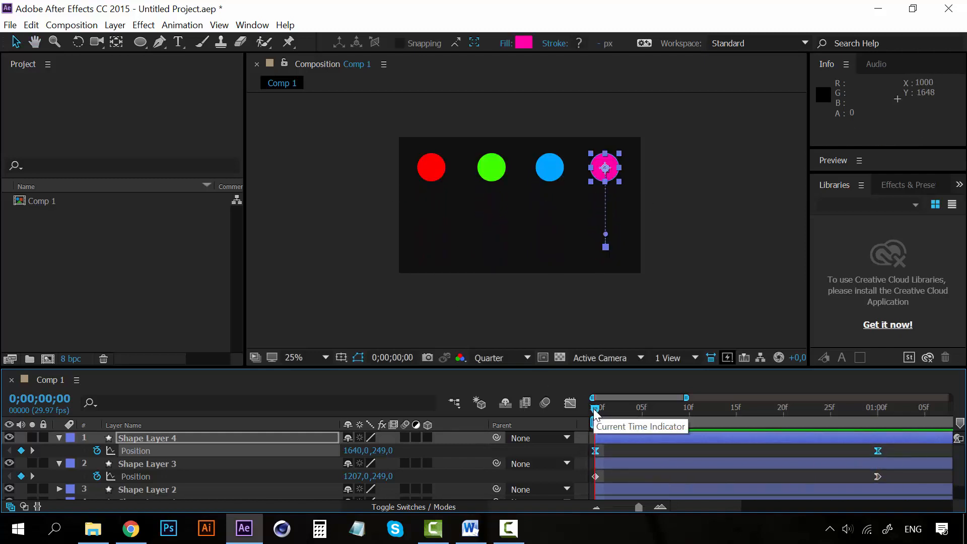
key(space)
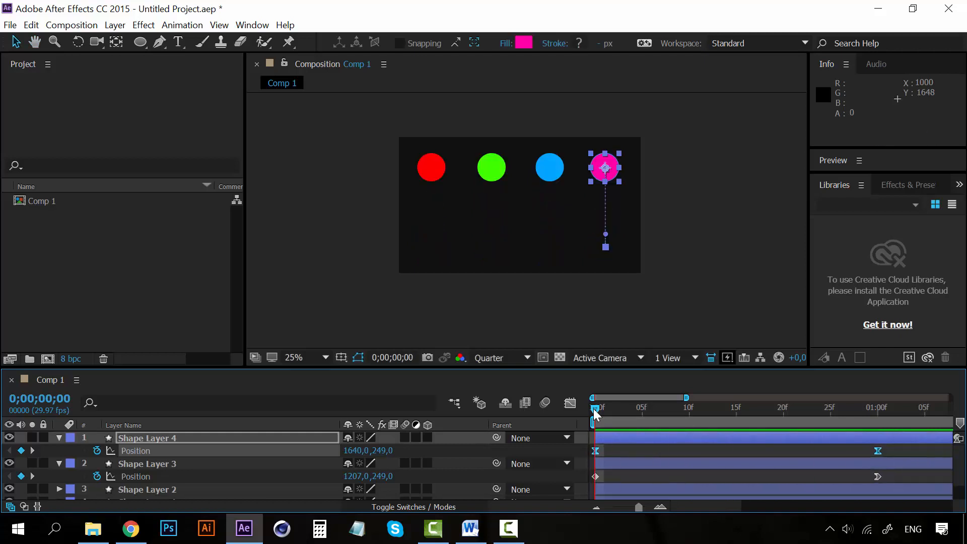